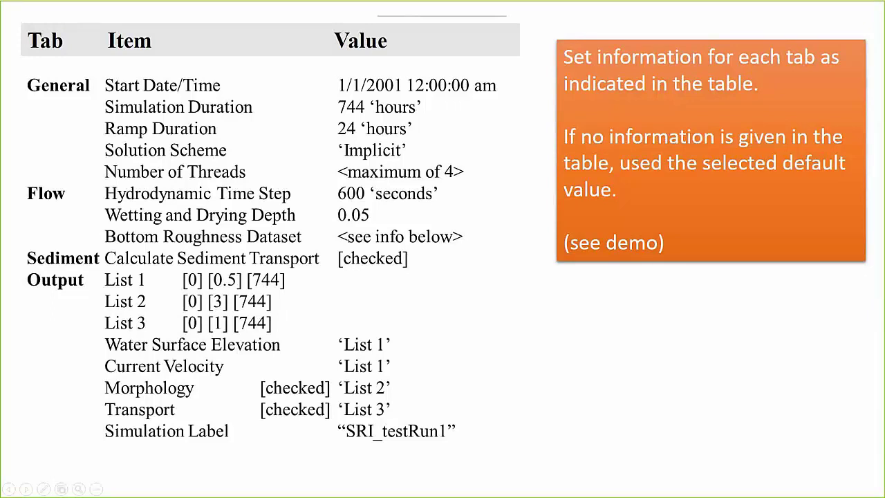
Step: Switch to SMS and open the project Workshop_SharkRiver_13.0.sms from the 1-Webinar folder in Day3
{"action": "key", "text": "alt+Tab"}
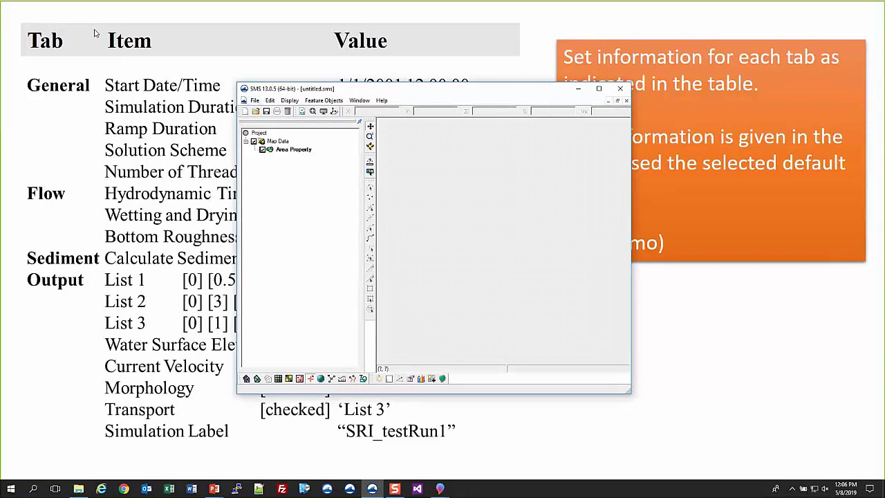
{"action": "left_click", "coordinate": [255, 102]}
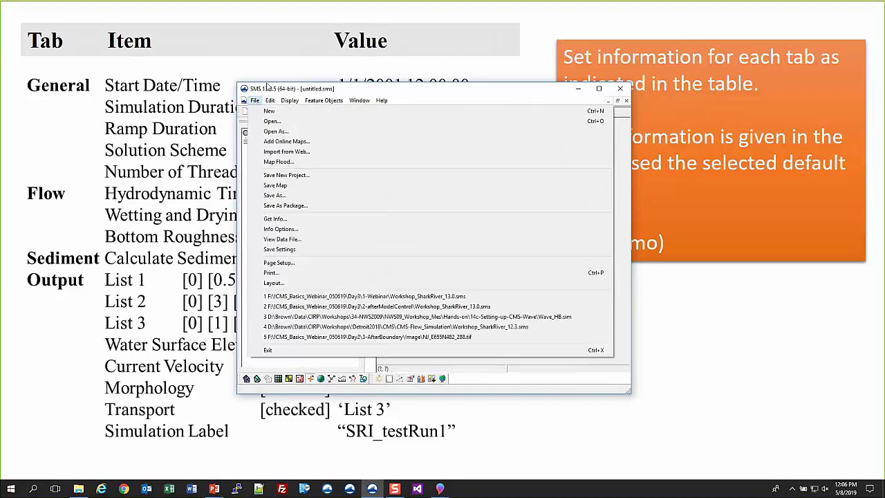
{"action": "left_click", "coordinate": [255, 103]}
{"action": "left_click", "coordinate": [256, 111]}
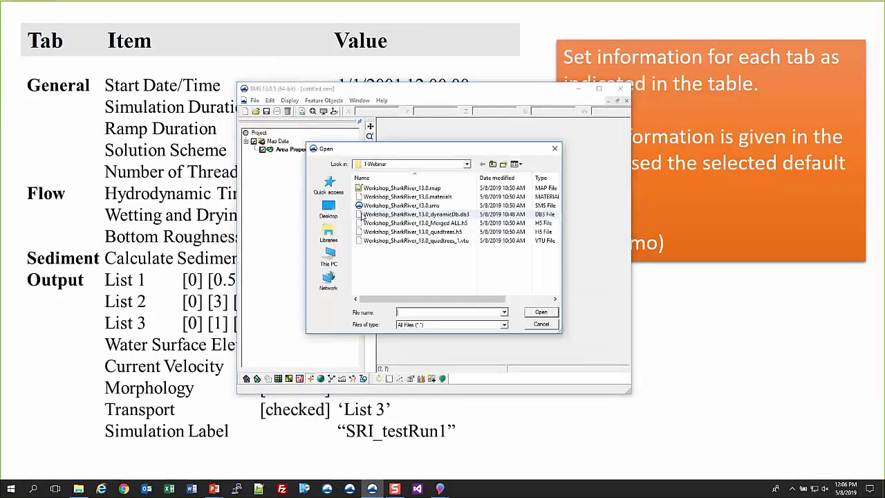
{"action": "left_click", "coordinate": [467, 164]}
{"action": "left_click", "coordinate": [379, 188]}
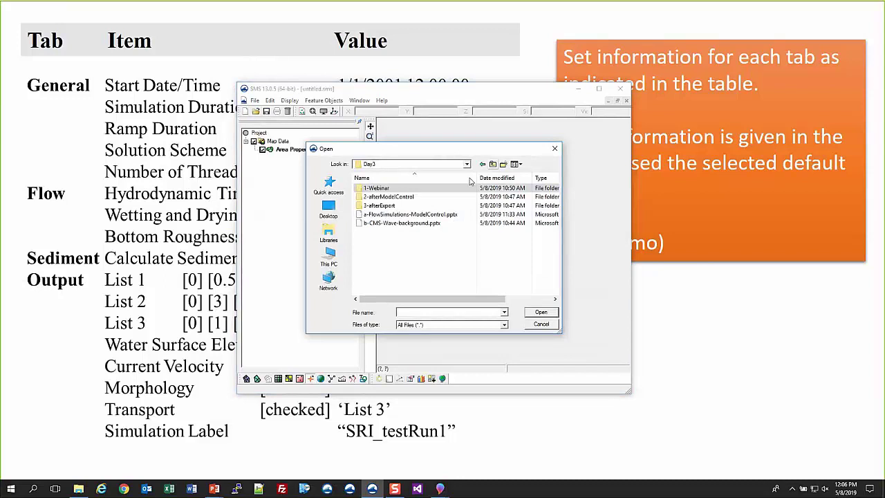
{"action": "double_click", "coordinate": [379, 188]}
{"action": "double_click", "coordinate": [398, 205]}
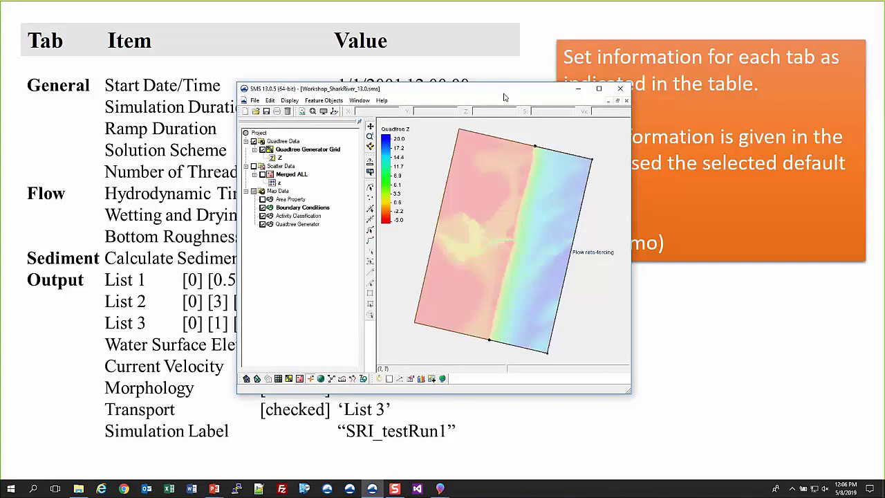
Step: Create a new CMS-Flow simulation in the project
{"action": "right_click", "coordinate": [304, 247]}
{"action": "mouse_move", "coordinate": [333, 260]}
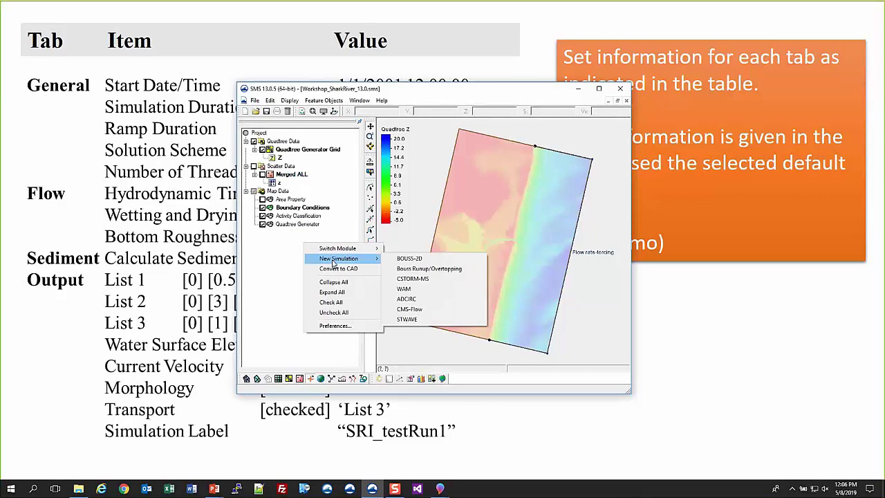
{"action": "left_click", "coordinate": [415, 311]}
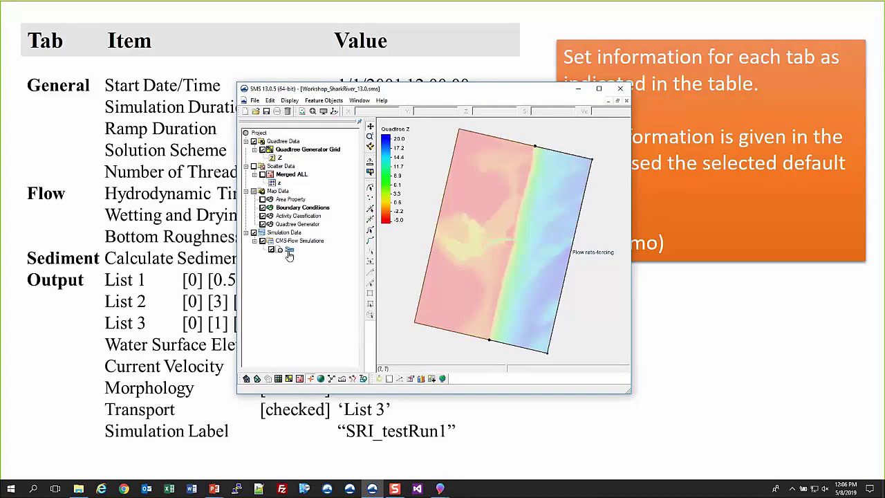
Step: Link the Boundary Conditions and Activity Classification coverages and the Quadtree Generator Grid to the new CMS-Flow simulation
{"action": "left_click_drag", "start_coordinate": [299, 212], "coordinate": [304, 252]}
{"action": "left_click", "coordinate": [301, 215], "text": "ctrl"}
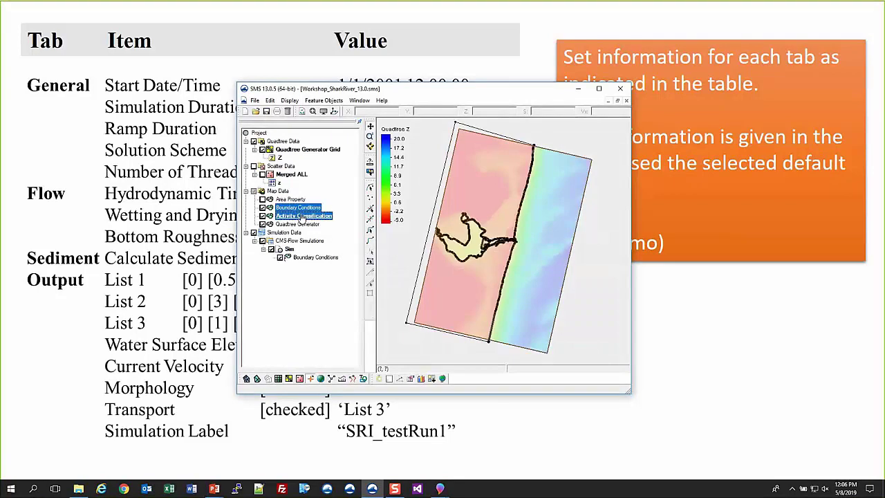
{"action": "left_click", "coordinate": [299, 209]}
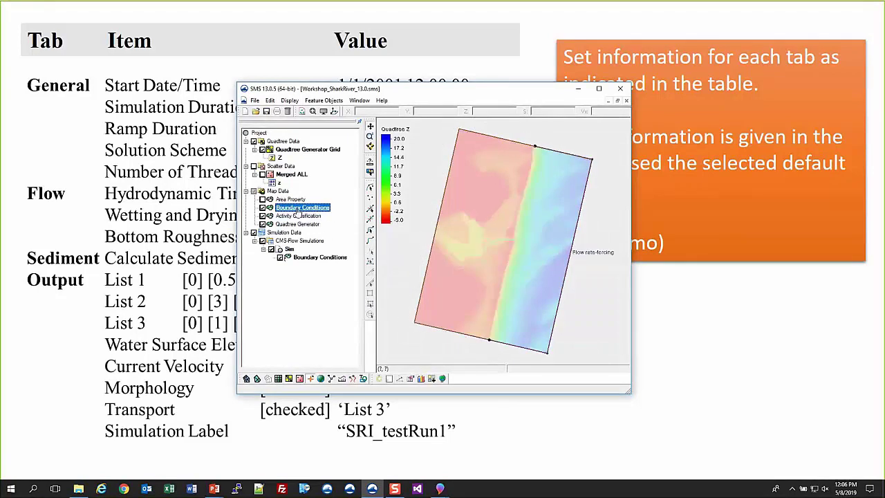
{"action": "left_click", "coordinate": [299, 216]}
{"action": "left_click_drag", "start_coordinate": [299, 217], "coordinate": [315, 257]}
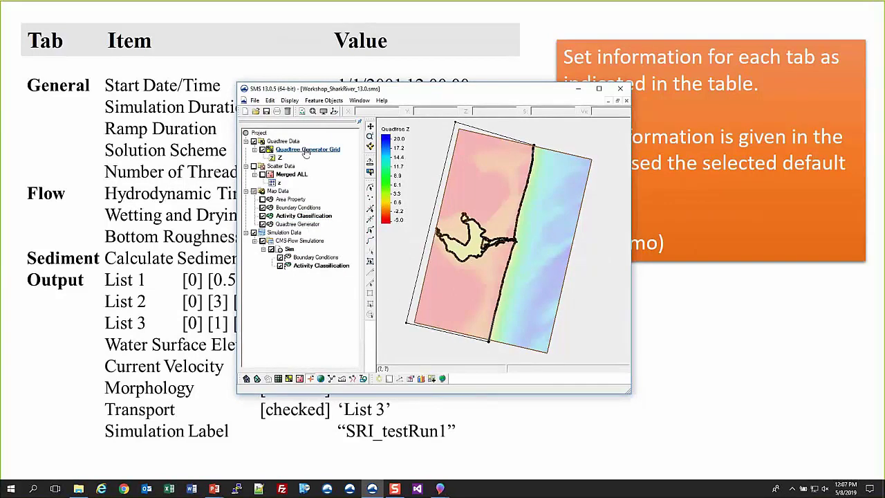
{"action": "left_click_drag", "start_coordinate": [306, 152], "coordinate": [319, 259]}
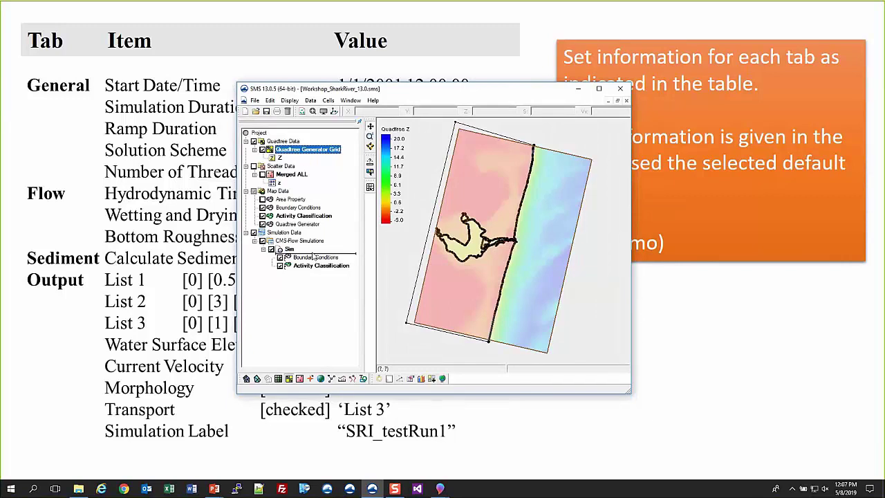
{"action": "right_click", "coordinate": [308, 152]}
{"action": "left_click", "coordinate": [308, 153]}
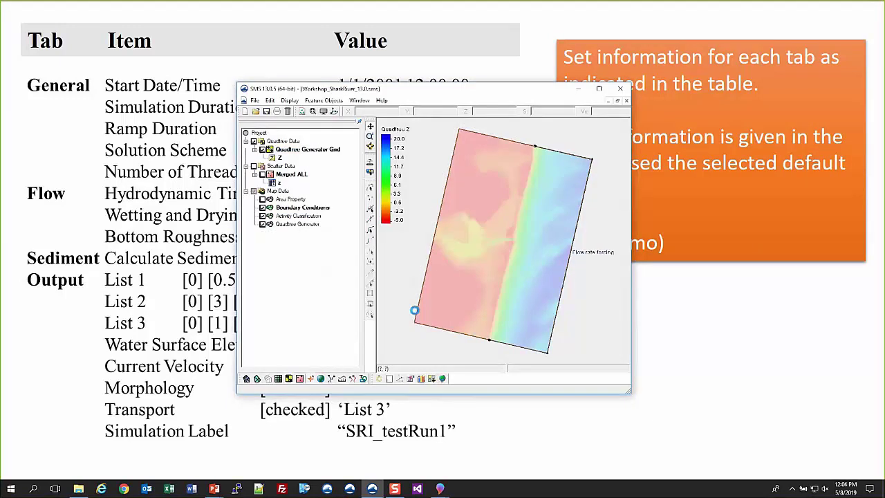
{"action": "right_click", "coordinate": [307, 152]}
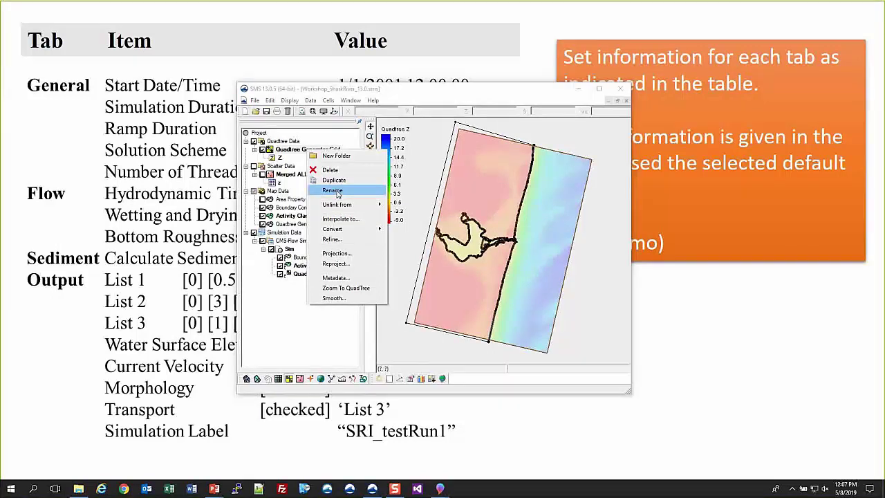
{"action": "left_click", "coordinate": [333, 190]}
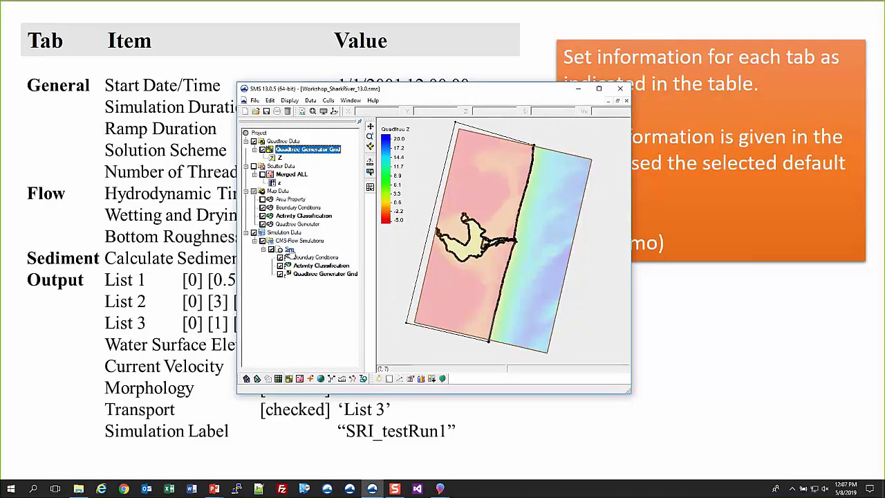
{"action": "right_click", "coordinate": [289, 251]}
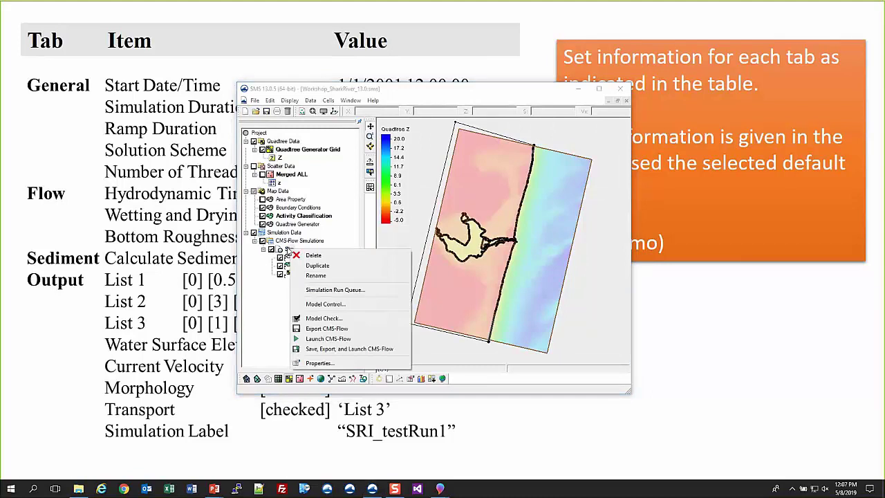
{"action": "left_click", "coordinate": [324, 304]}
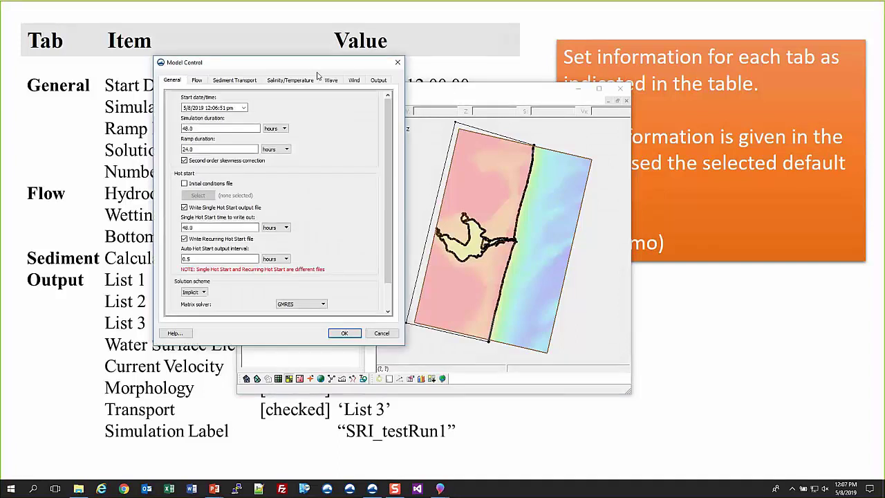
{"action": "left_click_drag", "start_coordinate": [403, 344], "coordinate": [510, 373]}
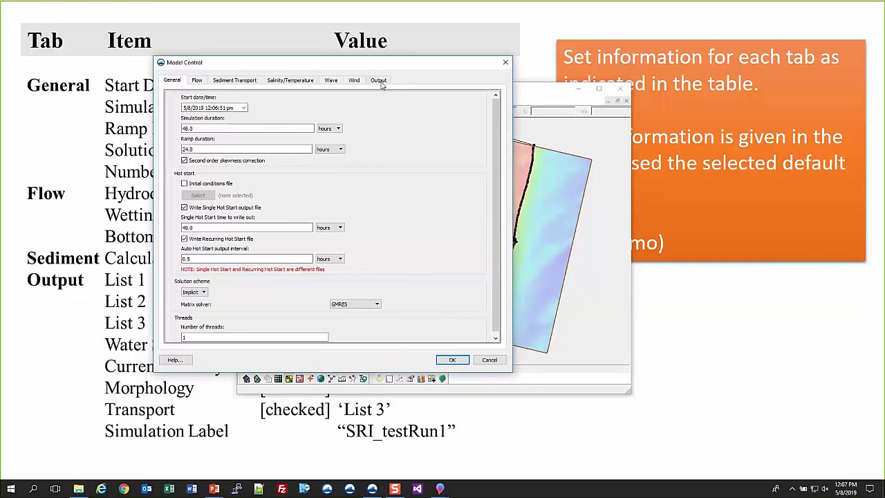
{"action": "left_click_drag", "start_coordinate": [352, 67], "coordinate": [408, 70]}
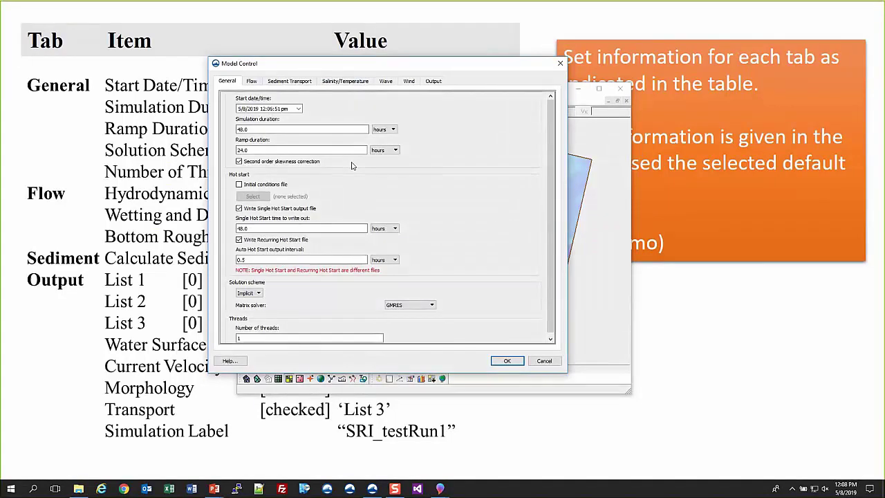
{"action": "left_click", "coordinate": [541, 363]}
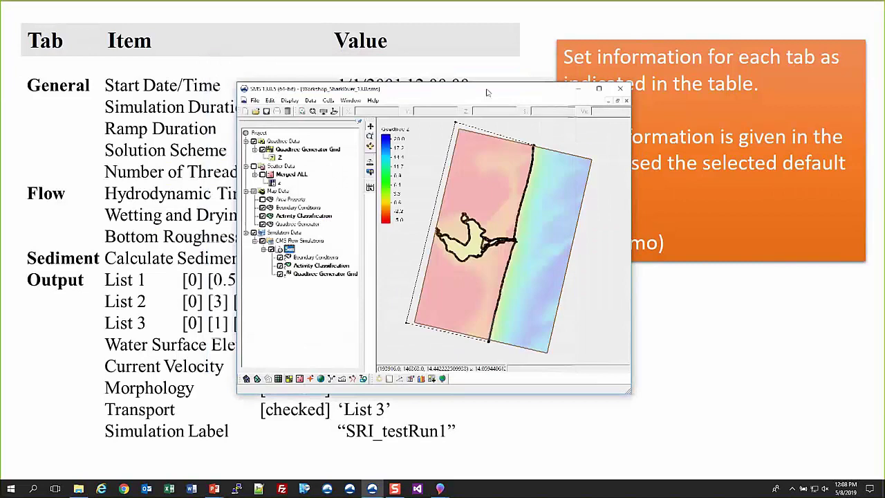
Step: Place SMS beside the settings table, then open the simulation's Model Control dialog and widen it
{"action": "left_click_drag", "start_coordinate": [489, 88], "coordinate": [734, 111]}
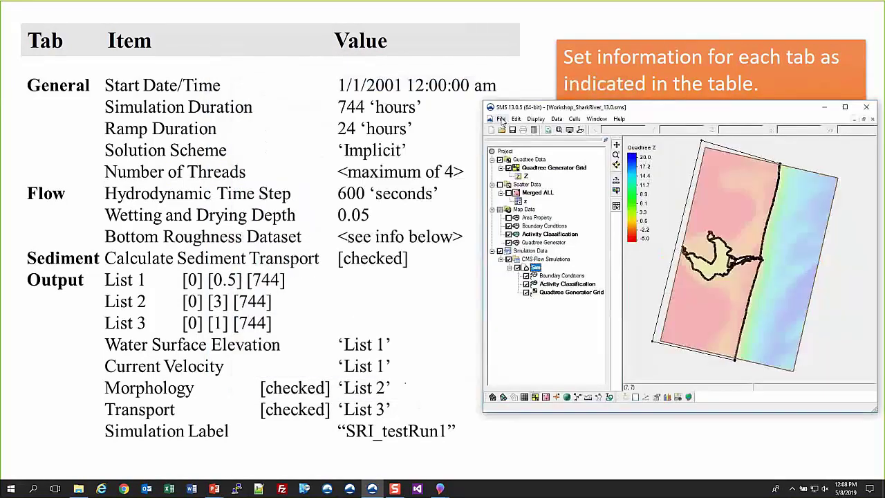
{"action": "right_click", "coordinate": [535, 268]}
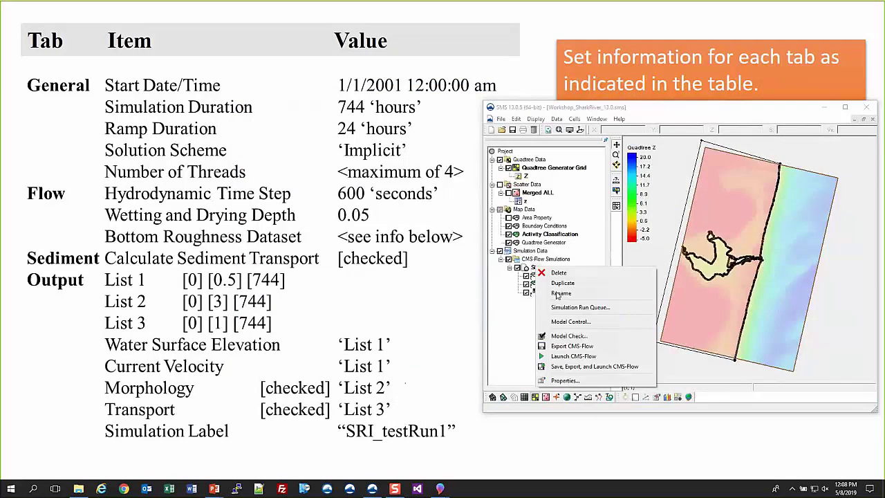
{"action": "left_click", "coordinate": [570, 321]}
{"action": "left_click_drag", "start_coordinate": [605, 151], "coordinate": [626, 62]}
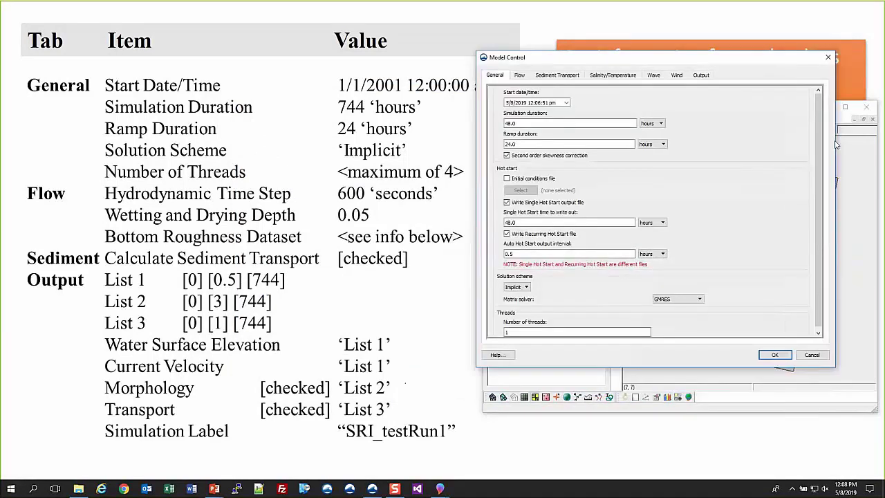
{"action": "left_click_drag", "start_coordinate": [835, 144], "coordinate": [875, 144]}
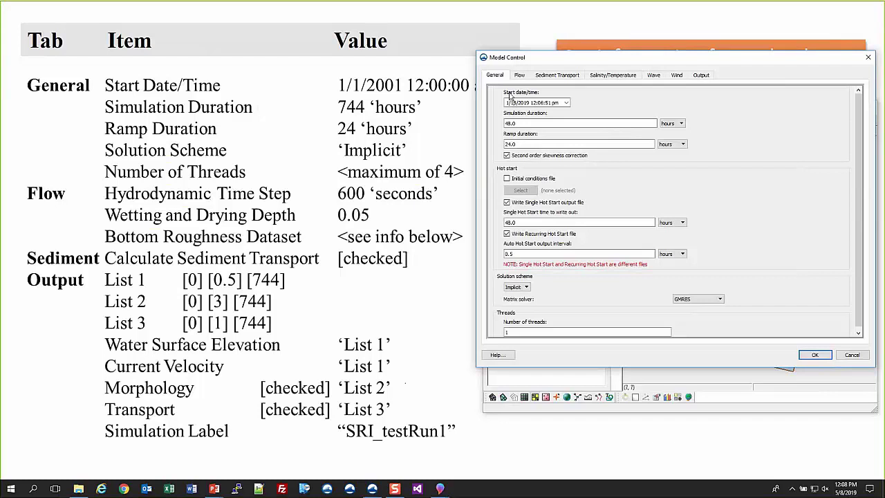
Step: Set the simulation's start date and time to 1/1/2001 12:00:00 am
{"action": "type", "text": "1/1/2001"}
{"action": "left_click", "coordinate": [566, 103]}
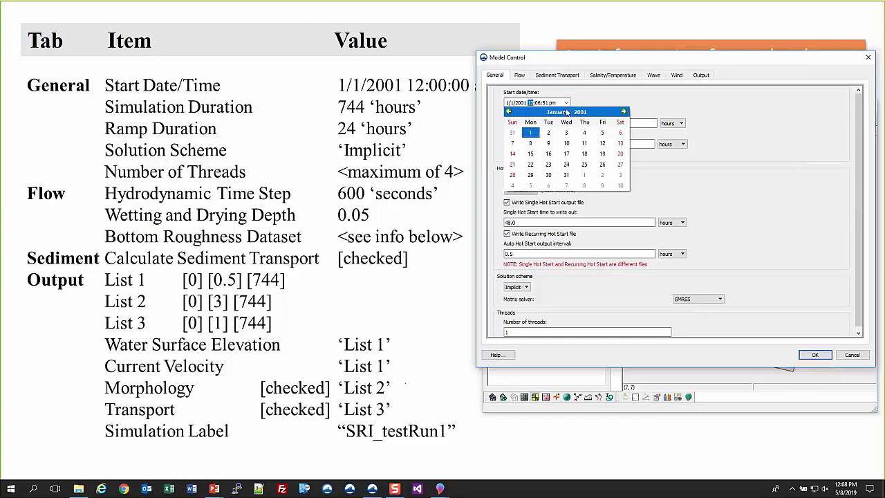
{"action": "left_click", "coordinate": [530, 132]}
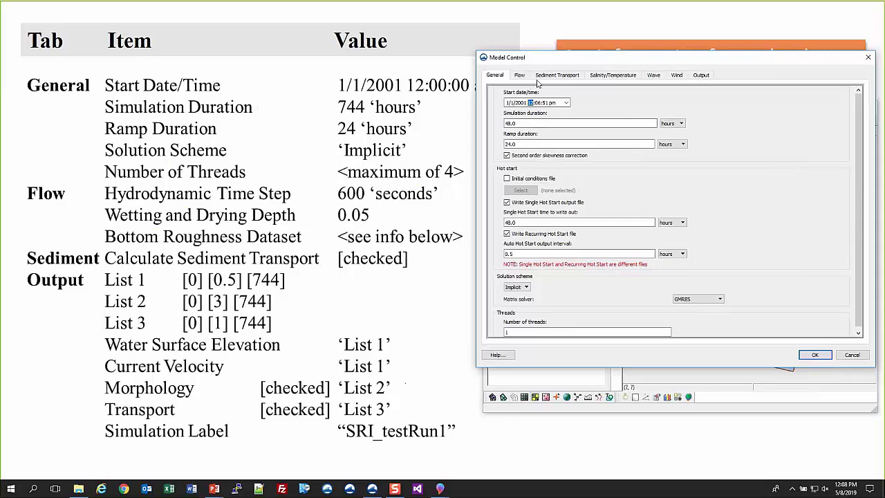
{"action": "key", "text": "Tab"}
{"action": "type", "text": "00:00 "}
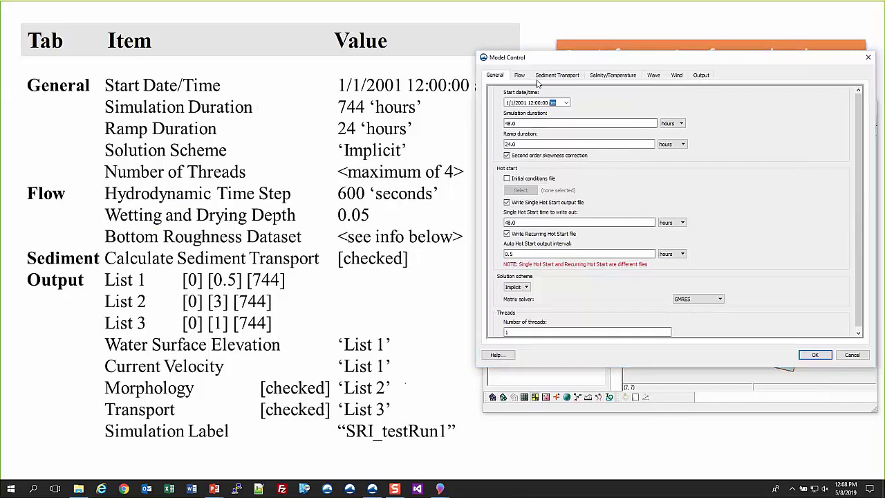
{"action": "type", "text": "a"}
Step: Set the simulation duration to 744 hours
{"action": "key", "text": "Tab"}
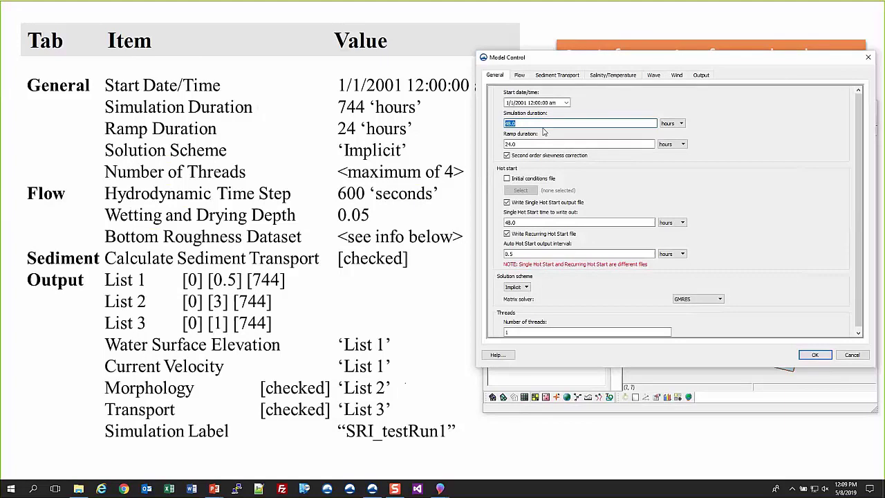
{"action": "type", "text": "744"}
{"action": "left_click", "coordinate": [724, 138]}
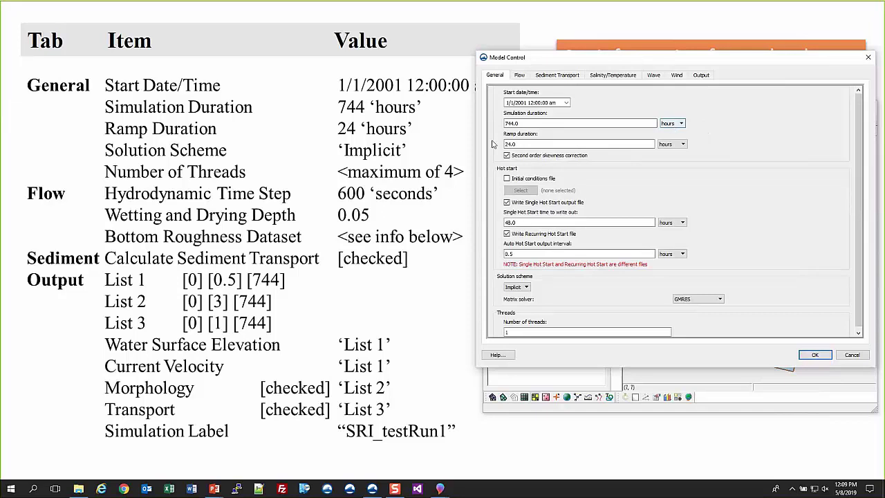
Step: Try entering the simulation duration as 31 days, and convert its unit back to hours
{"action": "double_click", "coordinate": [524, 124]}
{"action": "type", "text": "31"}
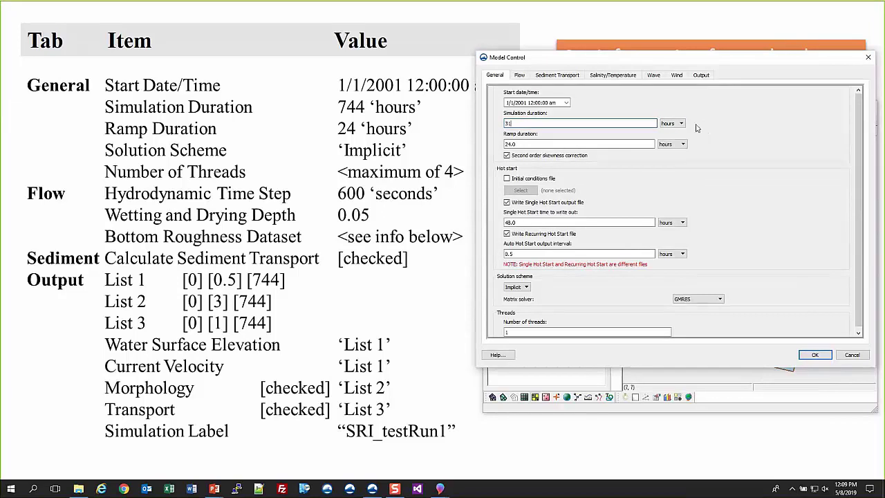
{"action": "scroll", "coordinate": [681, 123], "scroll_direction": "down", "scroll_amount": 1}
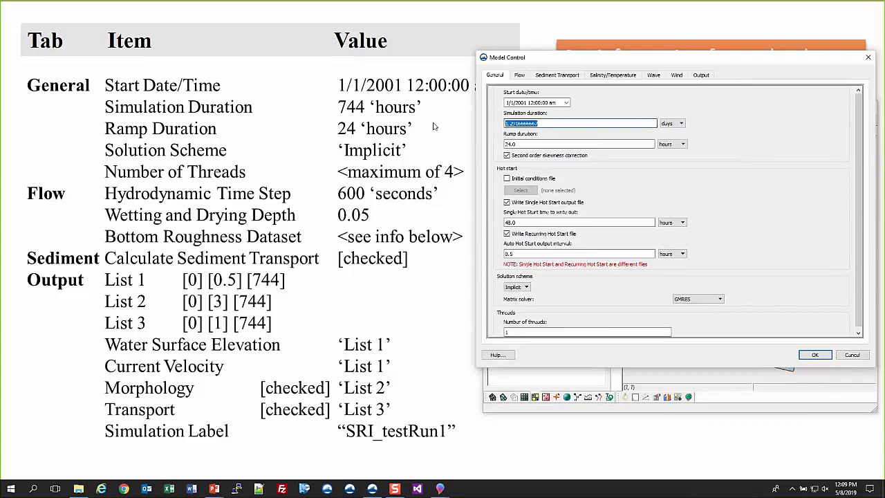
{"action": "type", "text": "31"}
{"action": "left_click", "coordinate": [672, 124]}
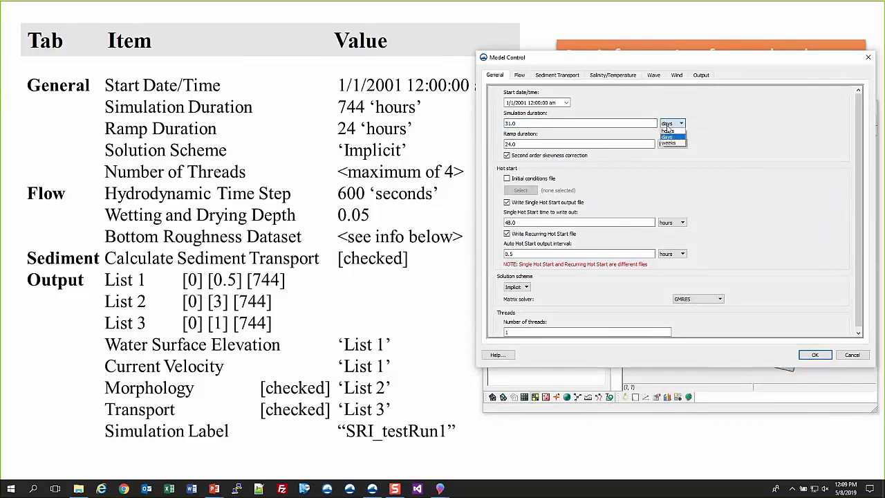
{"action": "left_click", "coordinate": [668, 131]}
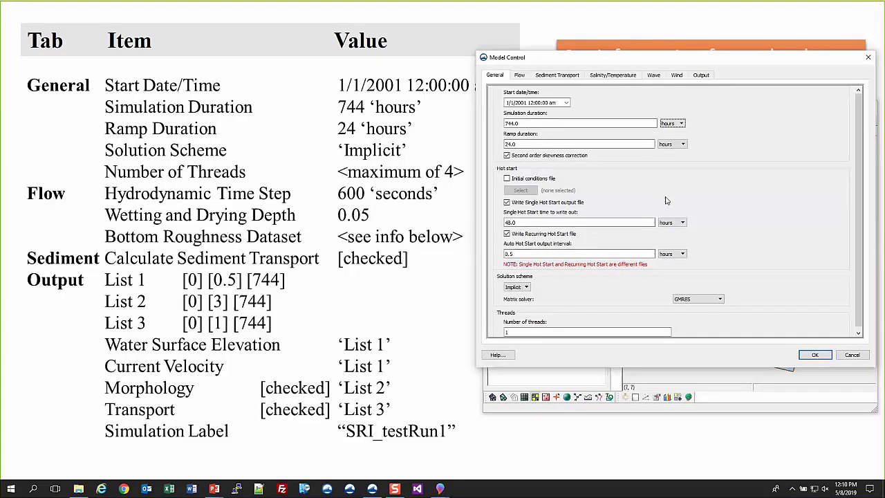
Step: Keep GMRES as the matrix solver and set the number of threads to 4
{"action": "scroll", "coordinate": [747, 197], "scroll_direction": "down", "scroll_amount": 1}
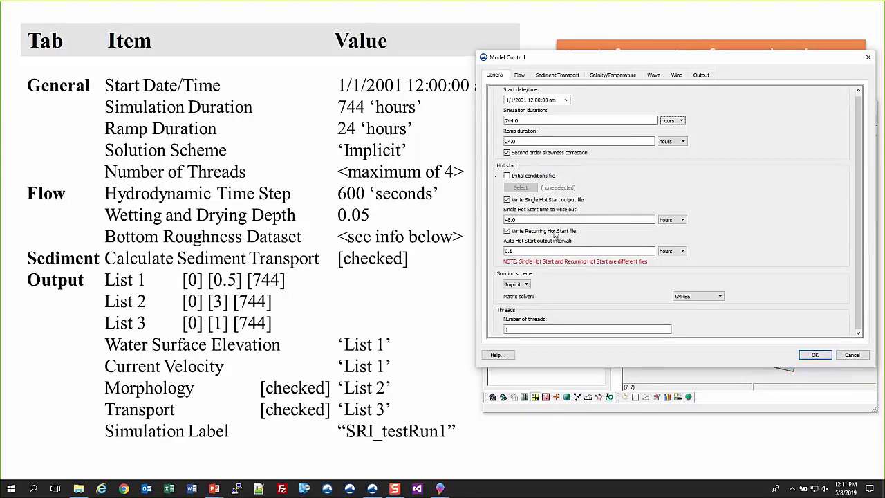
{"action": "left_click", "coordinate": [507, 251]}
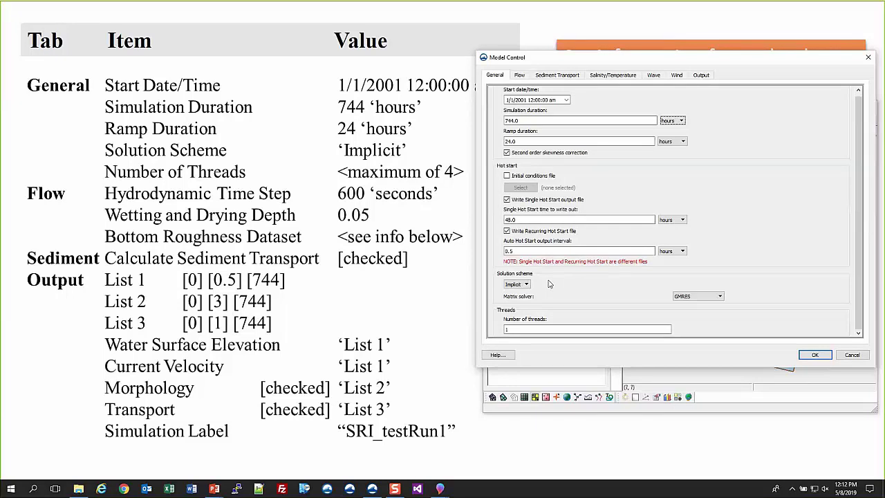
{"action": "left_click", "coordinate": [719, 297]}
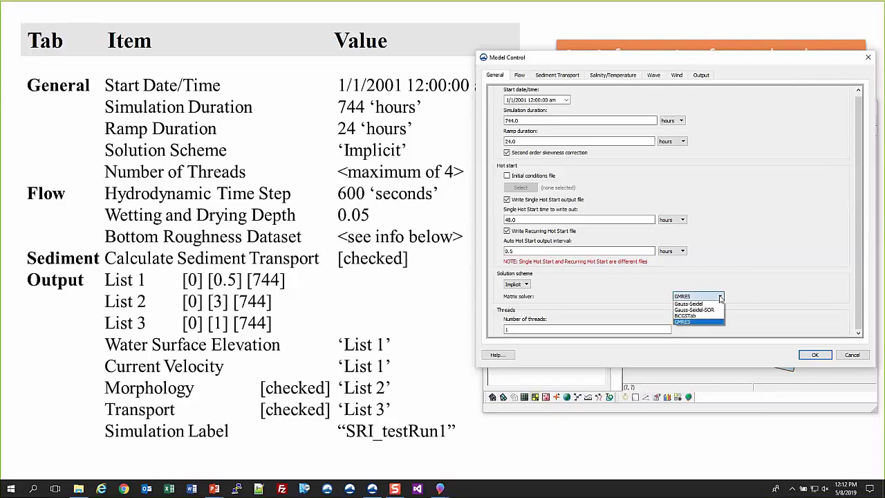
{"action": "left_click", "coordinate": [712, 322]}
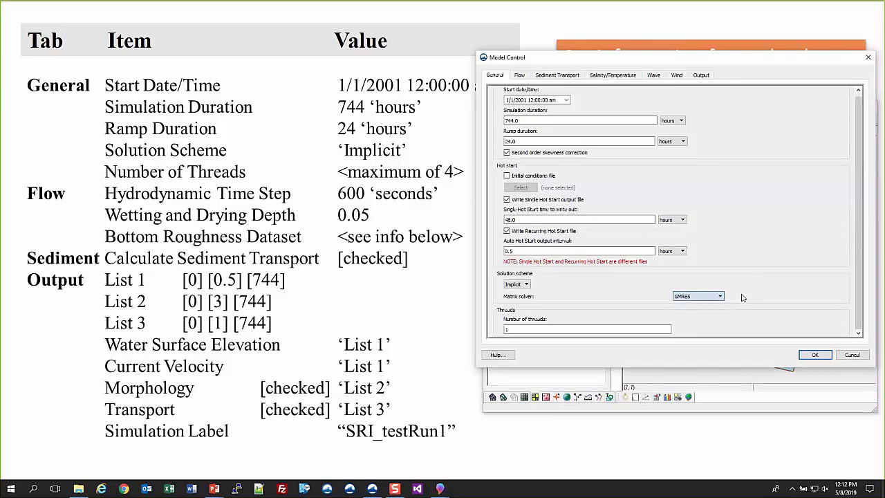
{"action": "double_click", "coordinate": [507, 329]}
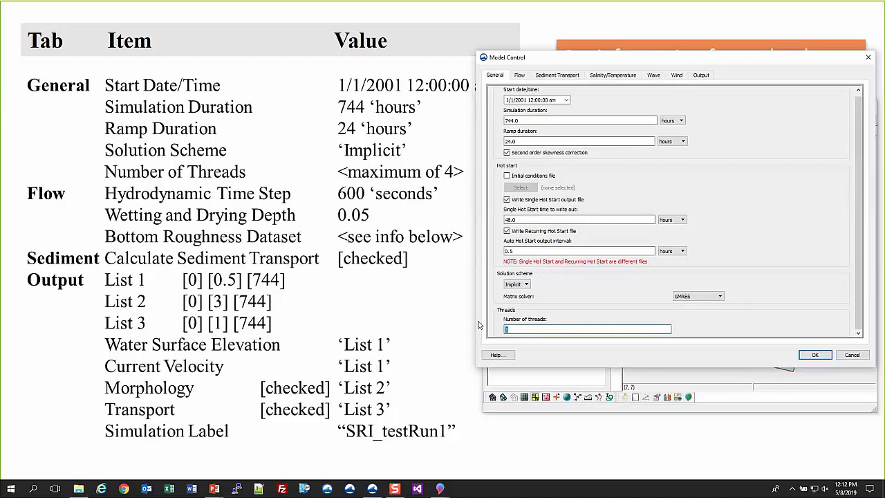
{"action": "type", "text": "4"}
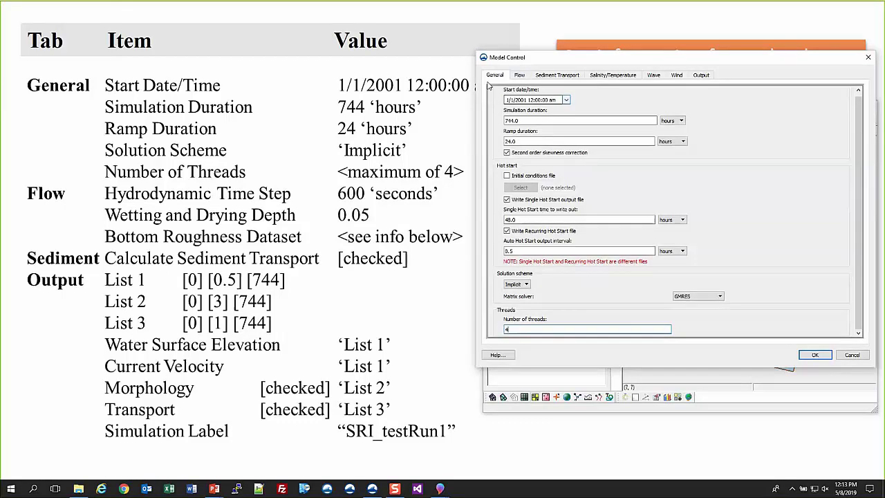
Step: Bring up the flow parameters and try expressing the hydrodynamic time step in minutes and in hours
{"action": "left_click", "coordinate": [522, 76]}
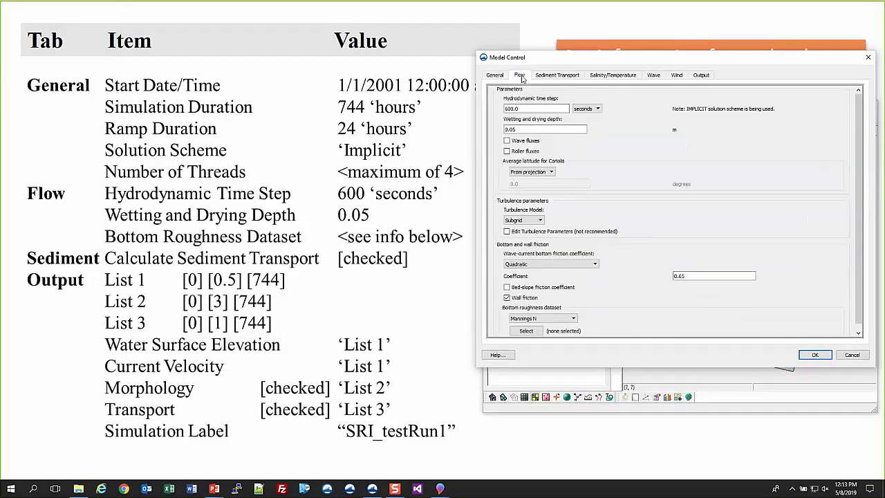
{"action": "left_click", "coordinate": [534, 109]}
{"action": "left_click_drag", "start_coordinate": [533, 110], "coordinate": [501, 110]}
{"action": "type", "text": "10.0"}
{"action": "left_click", "coordinate": [587, 109]}
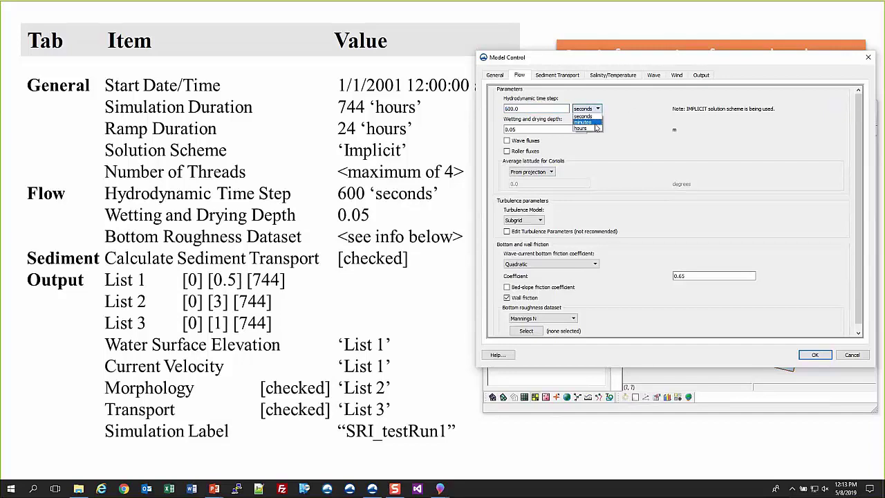
{"action": "left_click", "coordinate": [594, 128]}
{"action": "left_click", "coordinate": [587, 109]}
{"action": "left_click", "coordinate": [591, 129]}
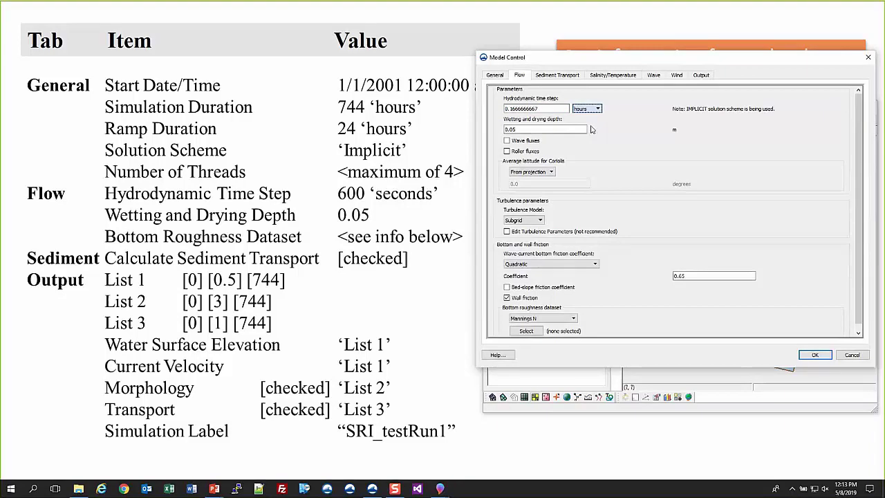
Step: Return the hydrodynamic time step's unit to seconds and set its value to 600.0
{"action": "left_click", "coordinate": [587, 109]}
{"action": "left_click", "coordinate": [586, 116]}
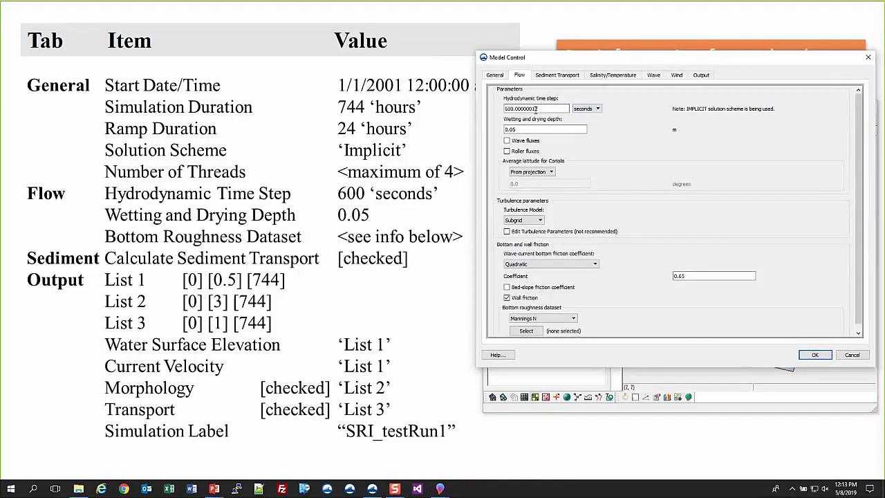
{"action": "double_click", "coordinate": [537, 108]}
{"action": "type", "text": "600.0"}
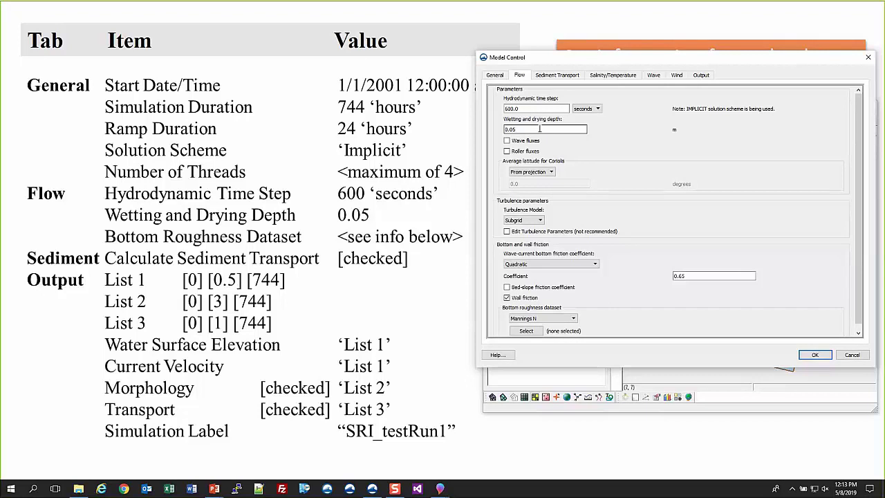
Step: Try a user-specified average latitude for Coriolis, and switch the source back to From projection
{"action": "left_click", "coordinate": [547, 170]}
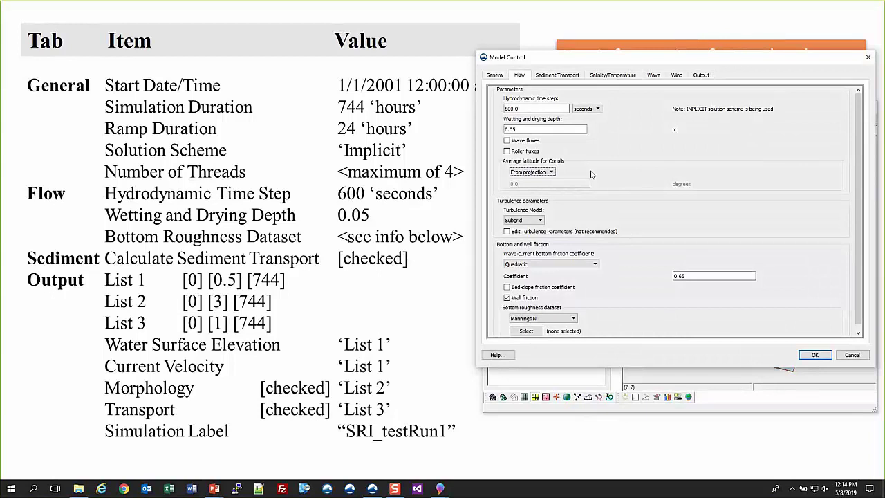
{"action": "left_click", "coordinate": [533, 172]}
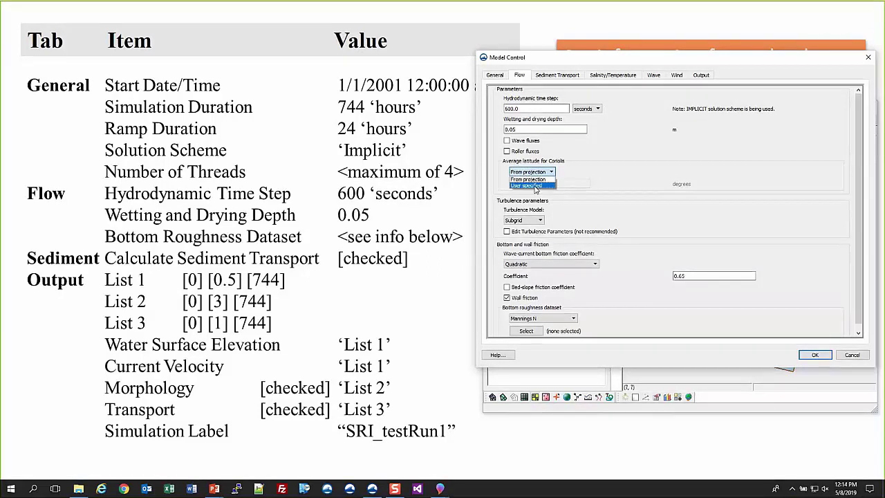
{"action": "left_click", "coordinate": [529, 185]}
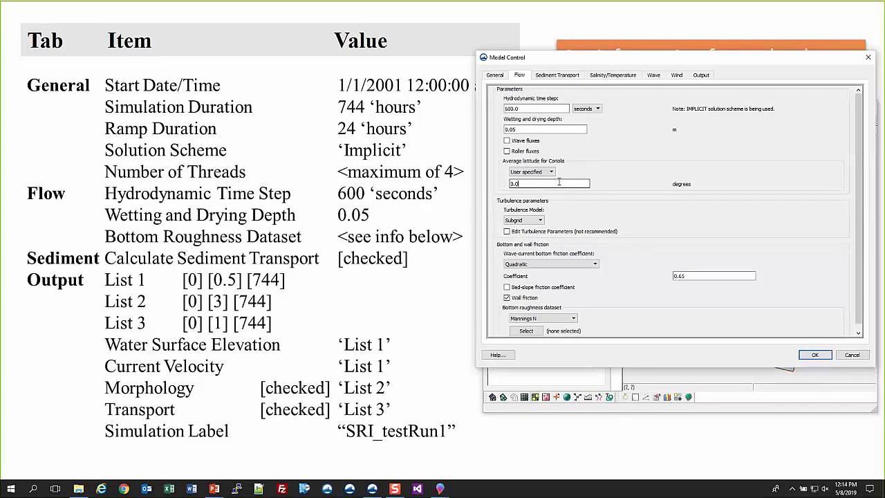
{"action": "left_click", "coordinate": [532, 172]}
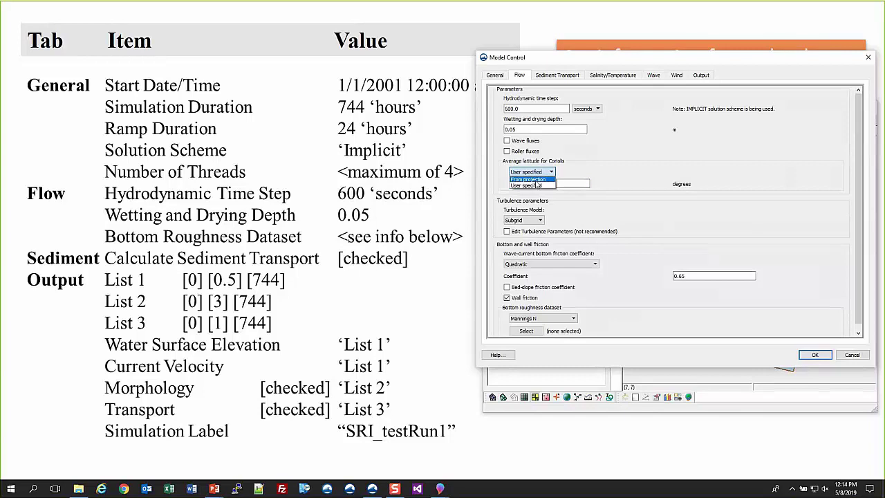
{"action": "left_click", "coordinate": [535, 180]}
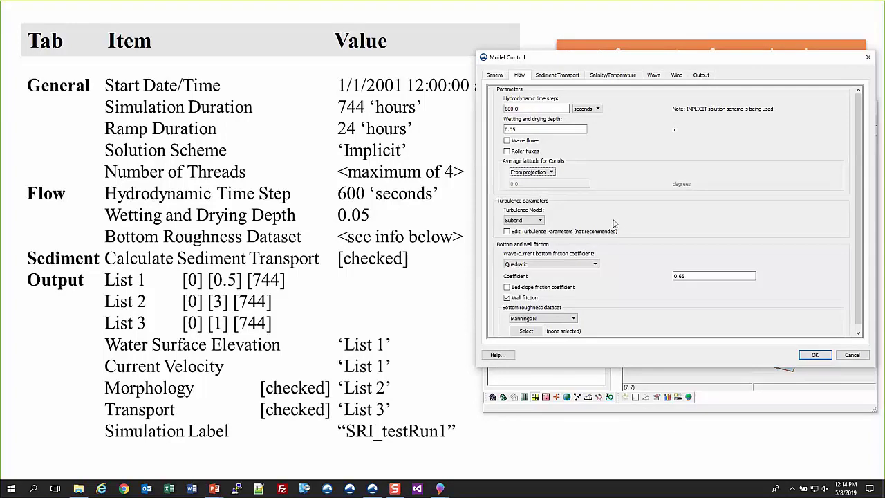
Step: Check the available turbulence models and try switching editing of the turbulence parameters on and off
{"action": "scroll", "coordinate": [613, 223], "scroll_direction": "down", "scroll_amount": 1}
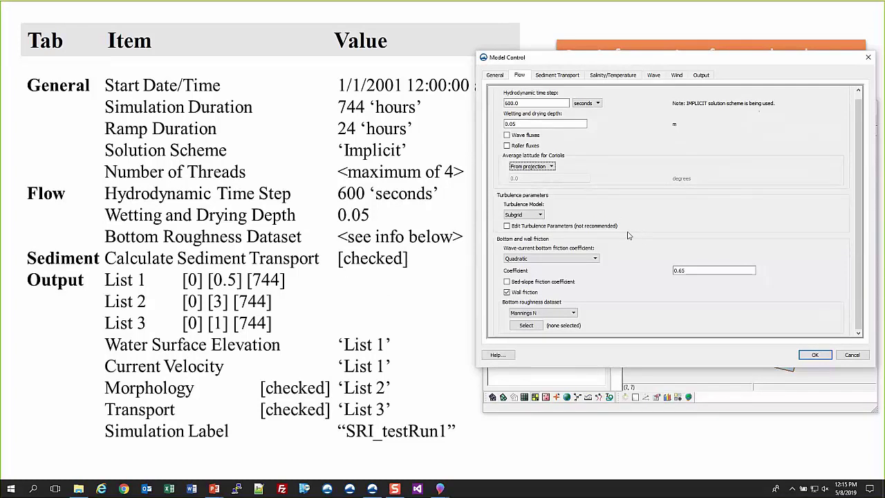
{"action": "left_click", "coordinate": [540, 215]}
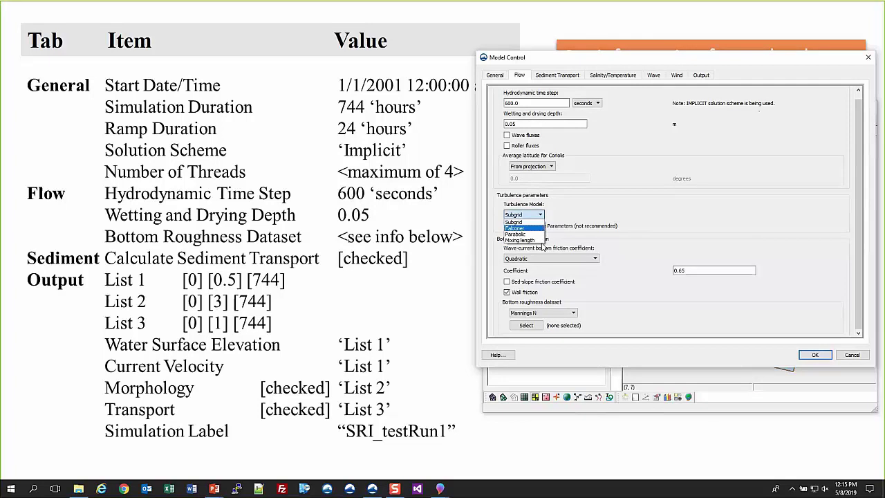
{"action": "left_click", "coordinate": [574, 211]}
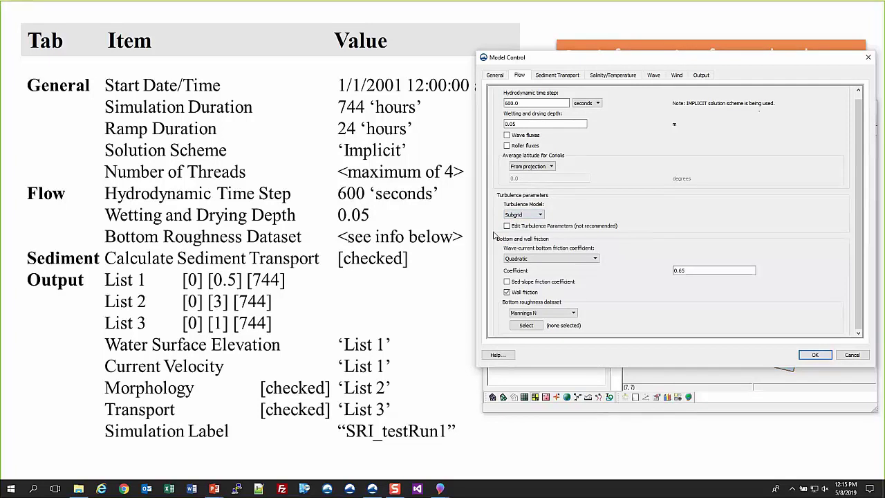
{"action": "left_click", "coordinate": [507, 226]}
{"action": "left_click", "coordinate": [507, 226]}
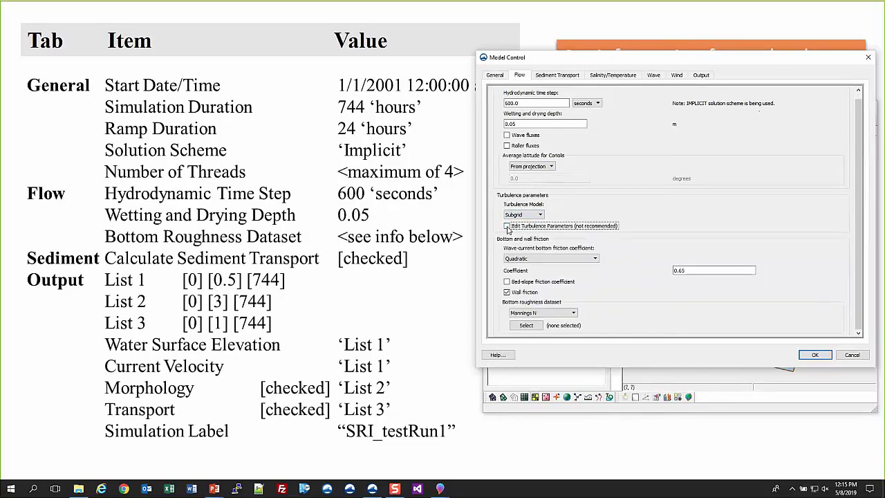
{"action": "left_click", "coordinate": [506, 226]}
{"action": "left_click", "coordinate": [506, 226]}
{"action": "left_click", "coordinate": [515, 284]}
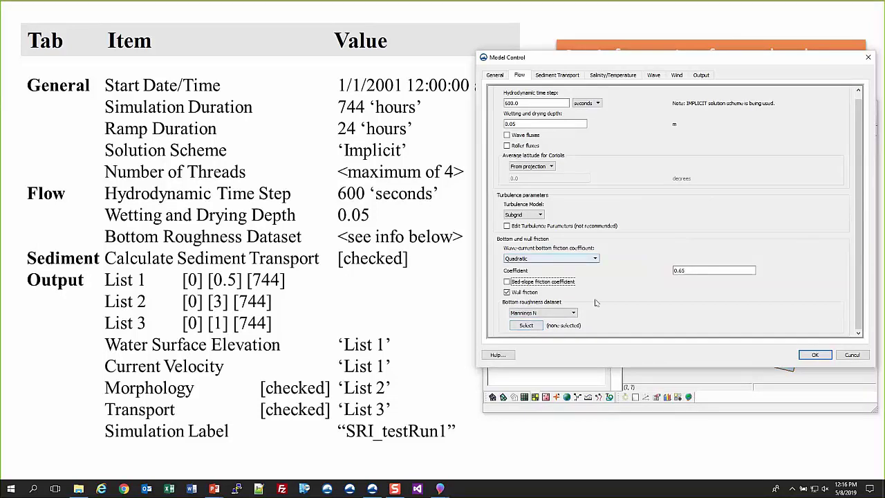
Step: Enable Calculate Sediment Transport for the simulation
{"action": "left_click", "coordinate": [570, 78]}
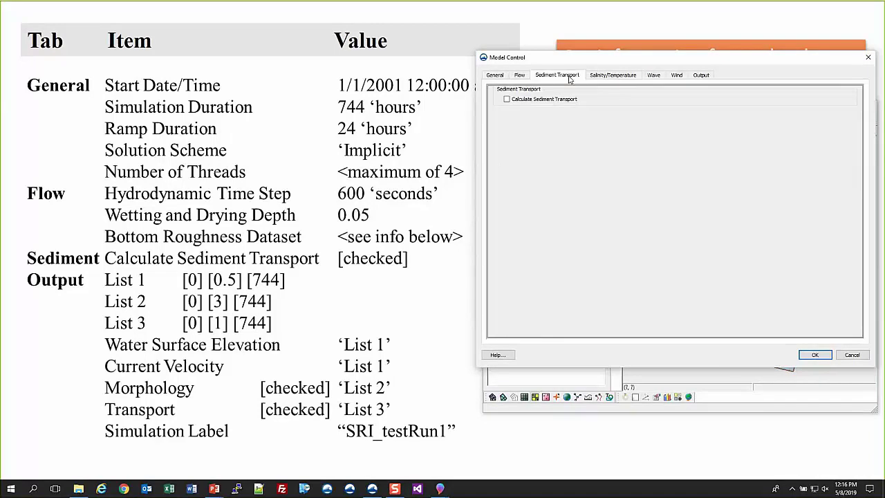
{"action": "left_click", "coordinate": [506, 99]}
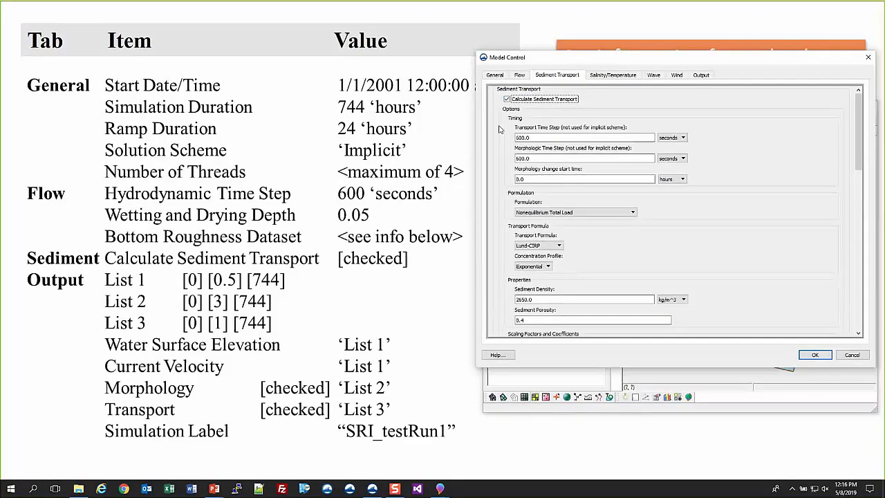
{"action": "scroll", "coordinate": [499, 141], "scroll_direction": "down", "scroll_amount": 2}
{"action": "scroll", "coordinate": [499, 140], "scroll_direction": "down", "scroll_amount": 10}
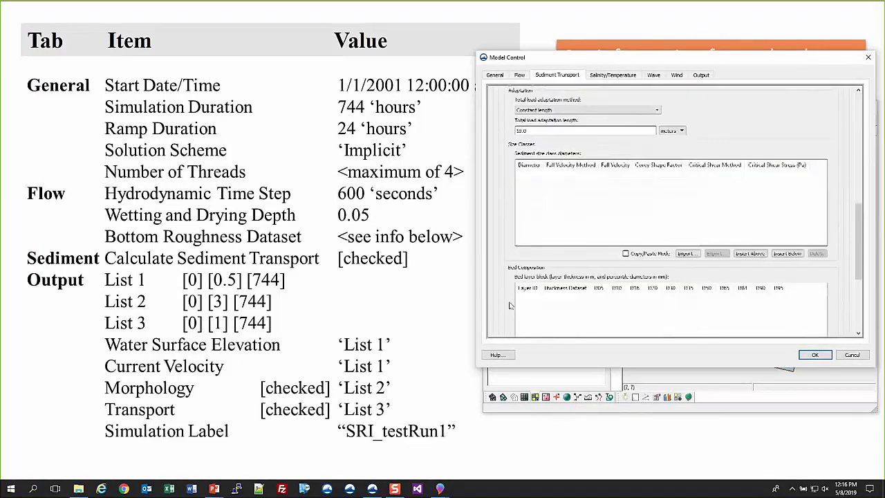
{"action": "scroll", "coordinate": [507, 311], "scroll_direction": "up", "scroll_amount": 12}
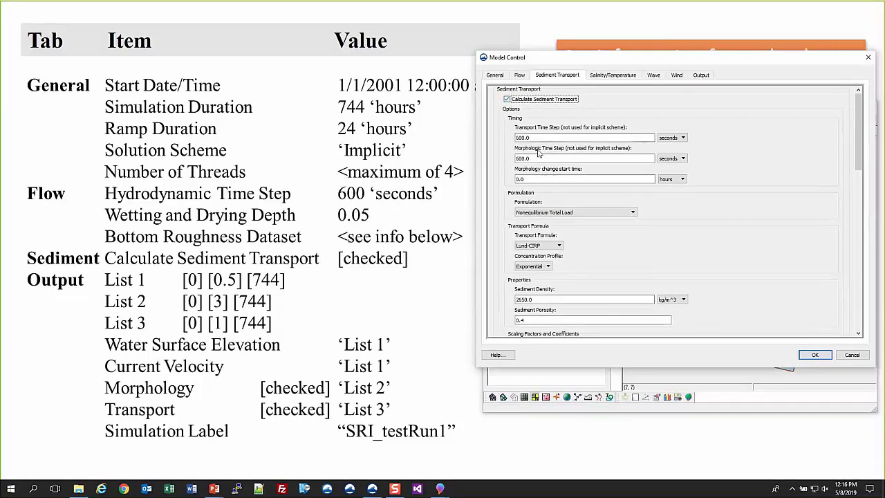
Step: Examine the sediment transport settings, from the formulation choices and scaling factors through adaptation, size classes, bed composition, avalanching and hardbottom
{"action": "scroll", "coordinate": [501, 186], "scroll_direction": "down", "scroll_amount": 2}
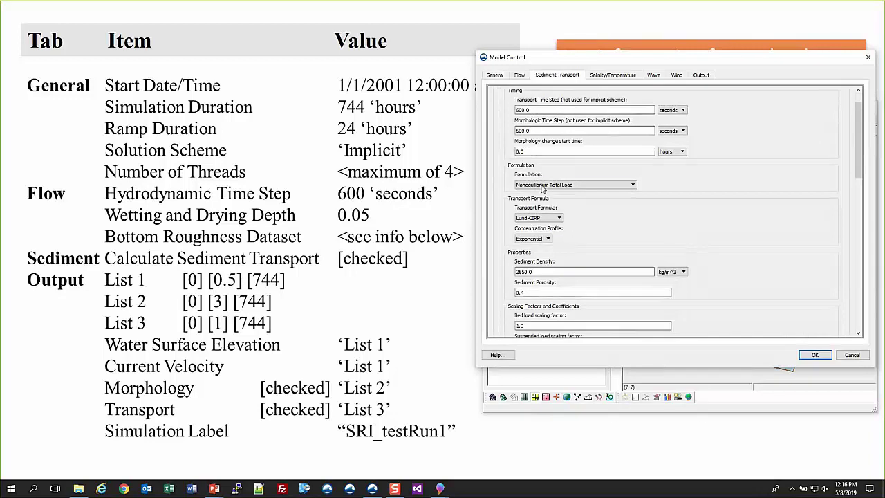
{"action": "left_click", "coordinate": [580, 185]}
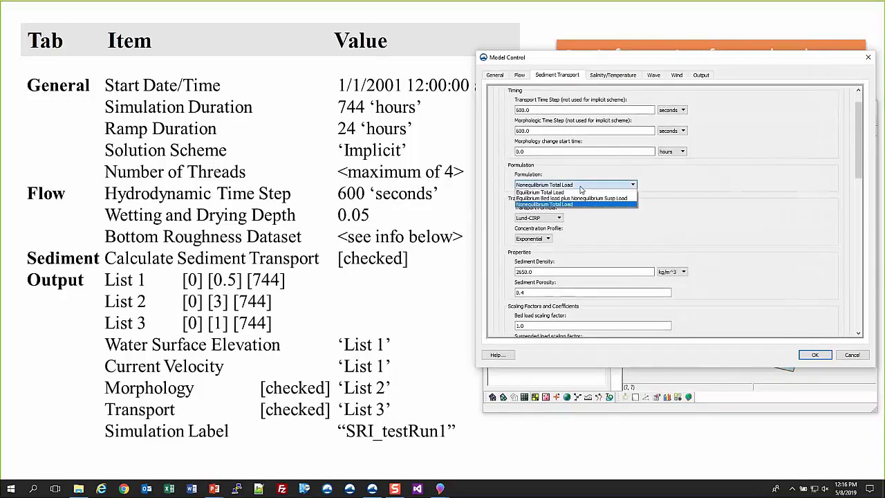
{"action": "left_click", "coordinate": [582, 185]}
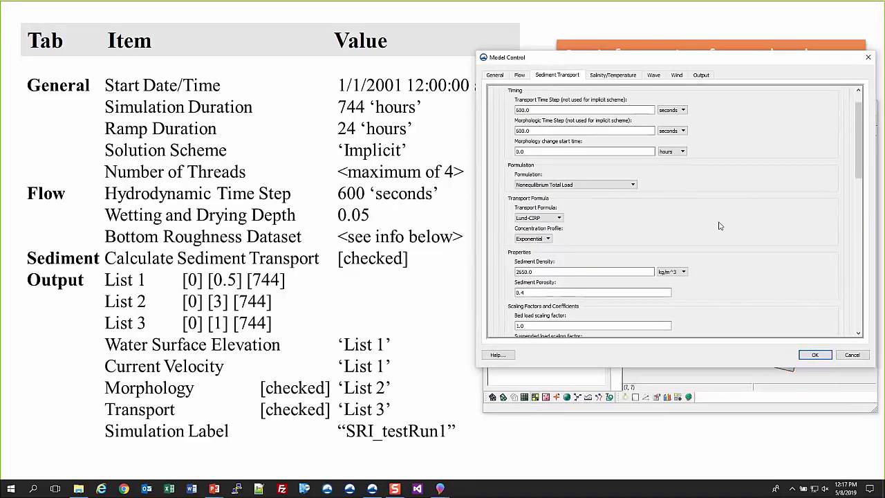
{"action": "scroll", "coordinate": [716, 242], "scroll_direction": "down", "scroll_amount": 2}
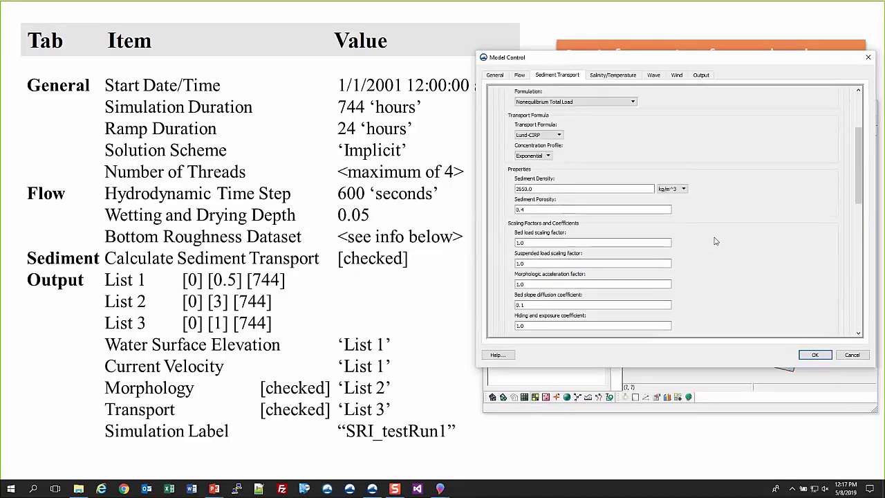
{"action": "scroll", "coordinate": [692, 193], "scroll_direction": "down", "scroll_amount": 2}
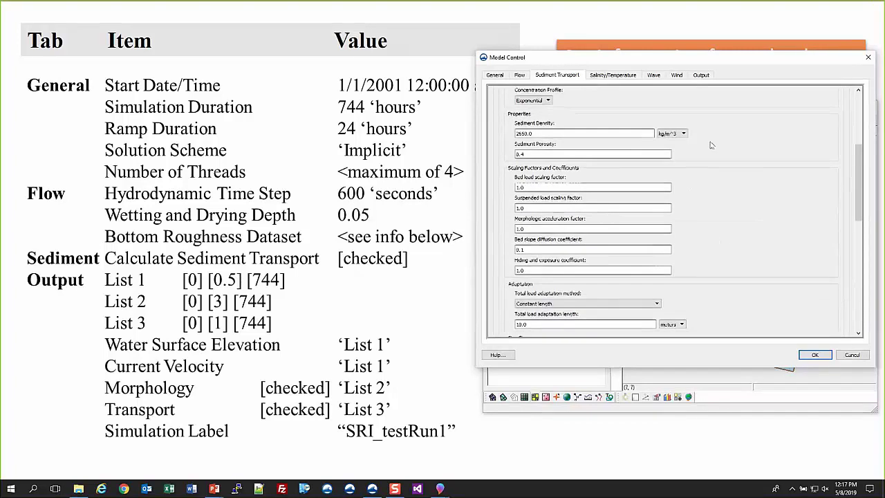
{"action": "scroll", "coordinate": [691, 173], "scroll_direction": "down", "scroll_amount": 2}
{"action": "scroll", "coordinate": [662, 149], "scroll_direction": "up", "scroll_amount": 1}
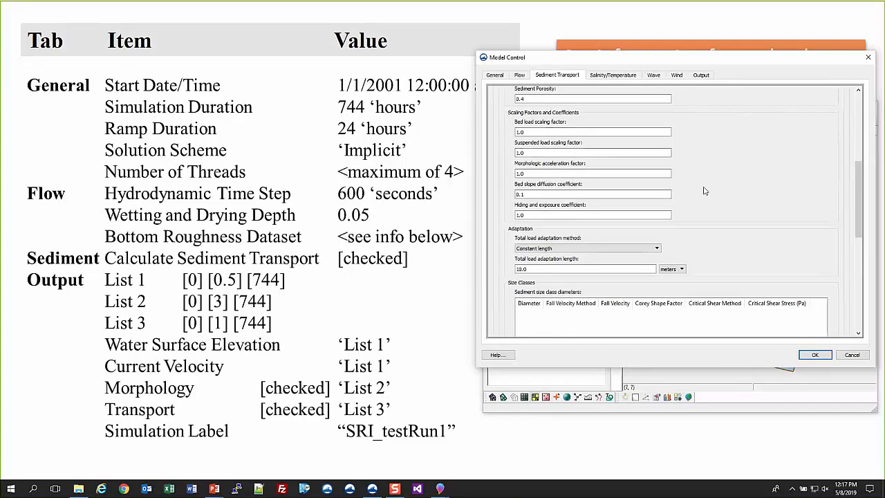
{"action": "scroll", "coordinate": [704, 191], "scroll_direction": "down", "scroll_amount": 5}
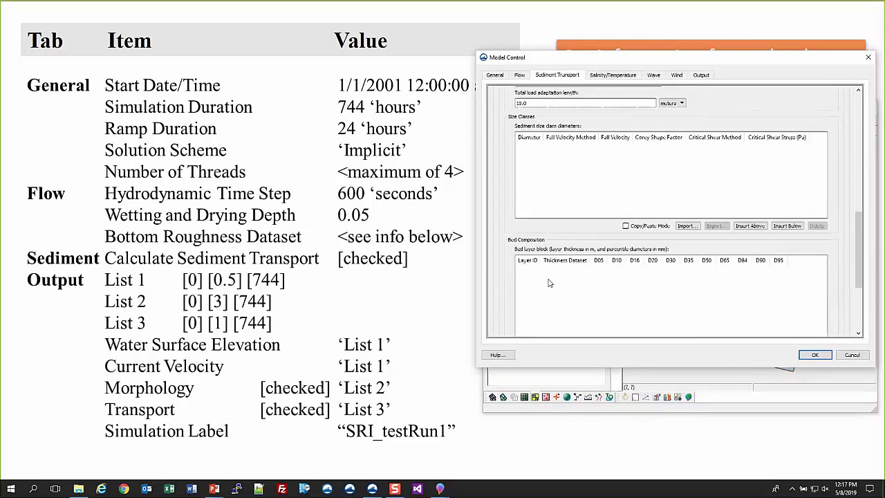
{"action": "scroll", "coordinate": [549, 283], "scroll_direction": "down", "scroll_amount": 2}
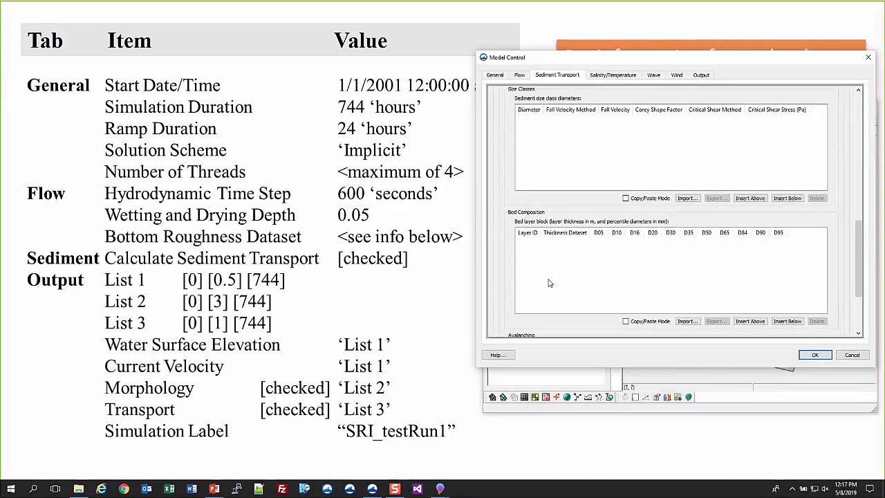
{"action": "scroll", "coordinate": [549, 283], "scroll_direction": "down", "scroll_amount": 3}
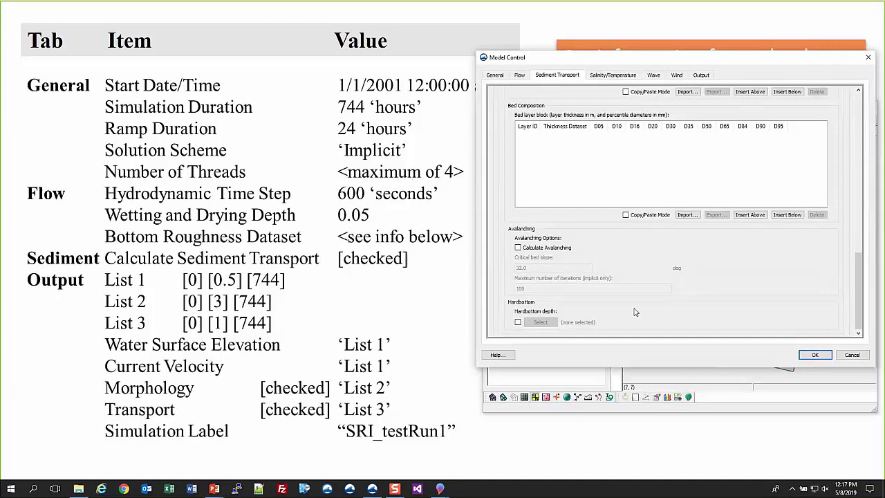
{"action": "scroll", "coordinate": [626, 309], "scroll_direction": "up", "scroll_amount": 5}
{"action": "scroll", "coordinate": [626, 309], "scroll_direction": "up", "scroll_amount": 5}
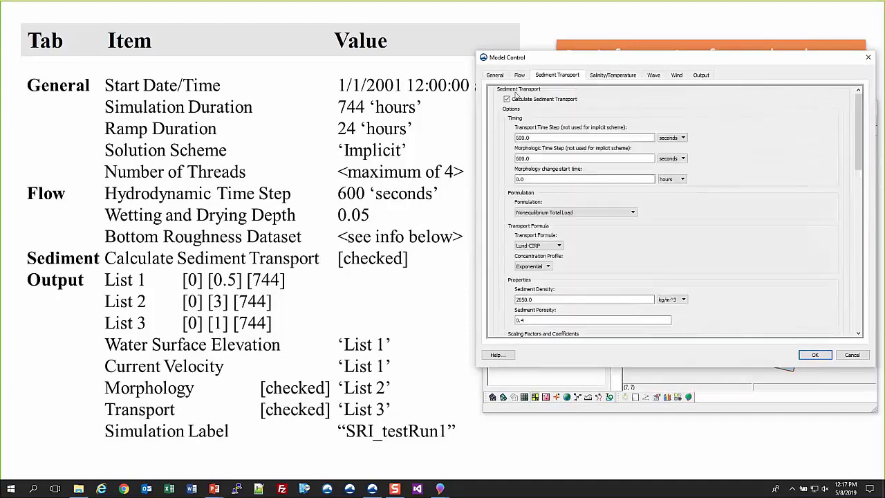
Step: Try enabling the salinity calculation, check its initial condition choices, and switch it off again
{"action": "left_click", "coordinate": [609, 76]}
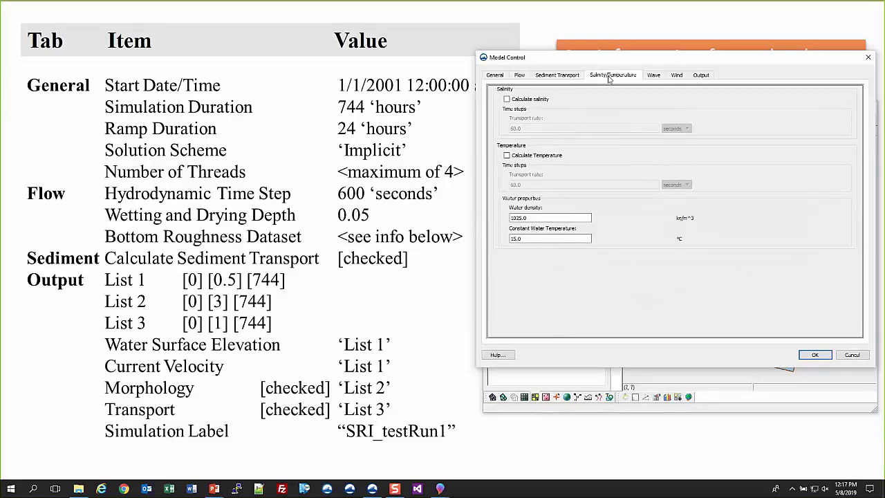
{"action": "left_click", "coordinate": [508, 100]}
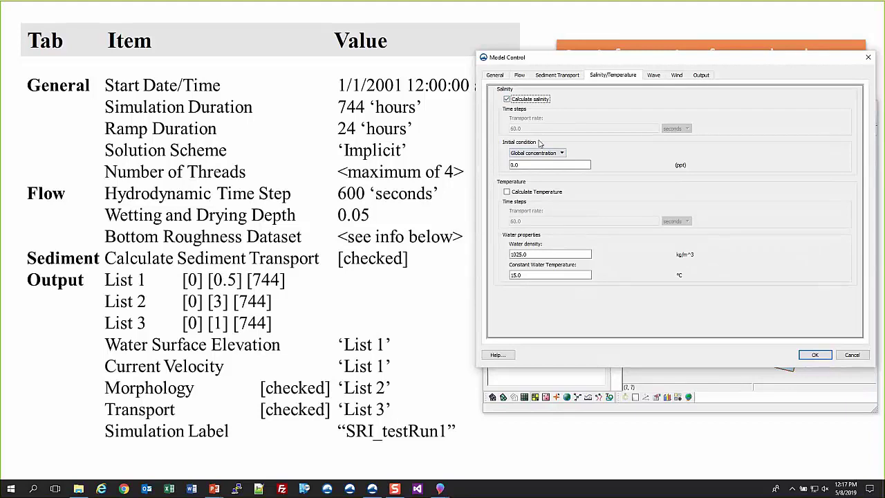
{"action": "left_click", "coordinate": [553, 156]}
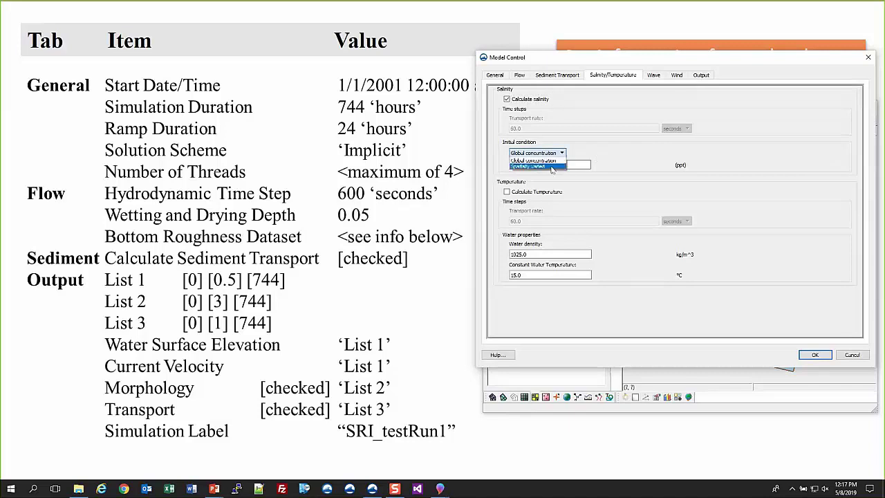
{"action": "left_click", "coordinate": [543, 160]}
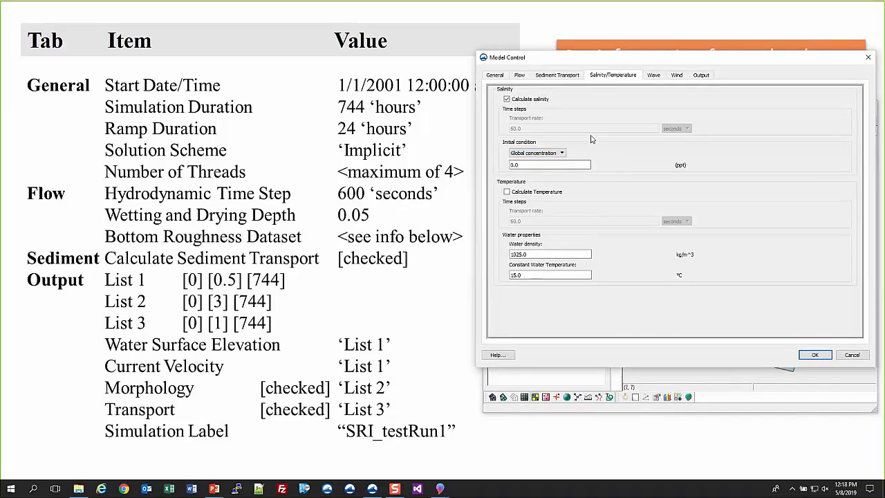
{"action": "left_click", "coordinate": [507, 99]}
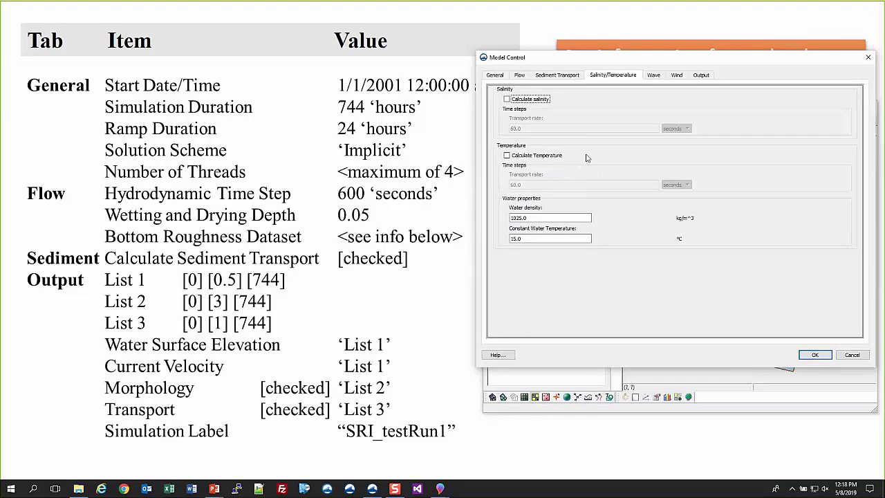
{"action": "key", "text": "Tab"}
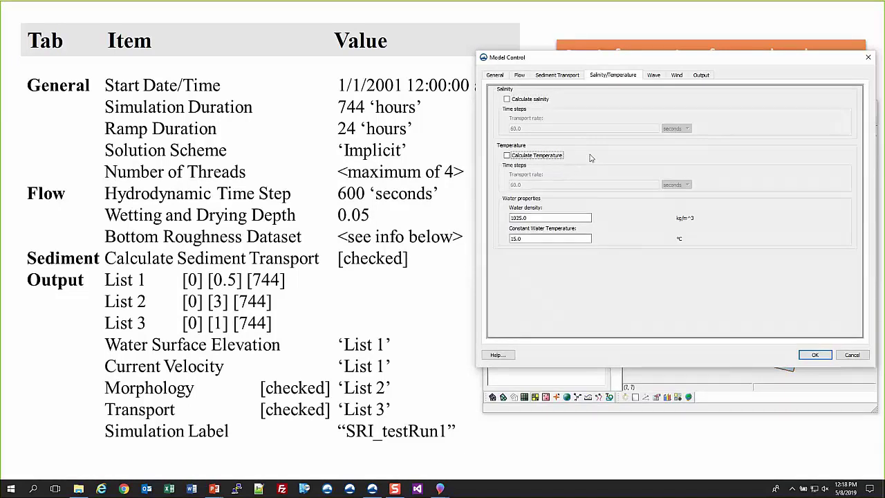
Step: Try the Inline steering and Single wave condition options for the wave information, and return it to None
{"action": "left_click", "coordinate": [656, 76]}
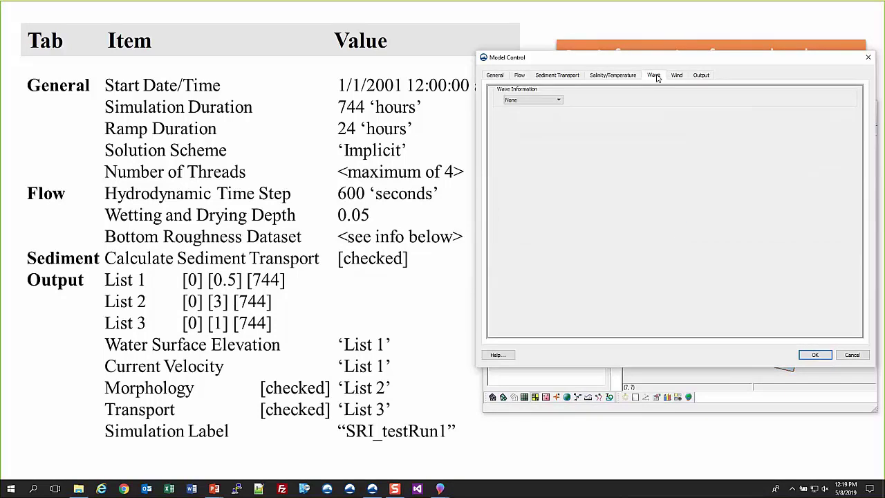
{"action": "left_click", "coordinate": [543, 104]}
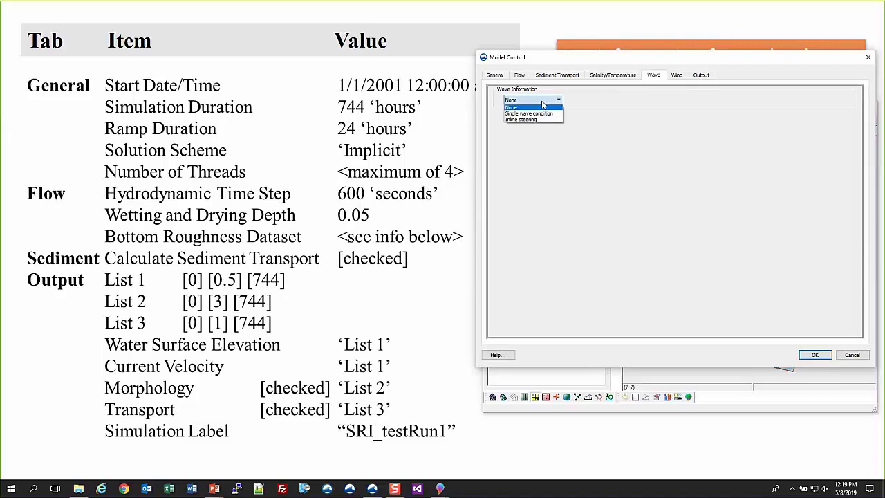
{"action": "left_click", "coordinate": [543, 104]}
{"action": "left_click", "coordinate": [543, 101]}
{"action": "left_click", "coordinate": [544, 120]}
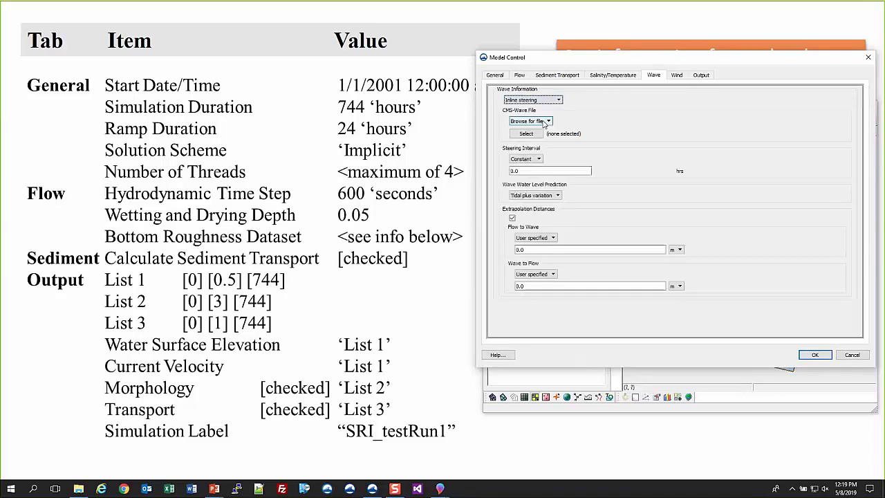
{"action": "left_click", "coordinate": [543, 100]}
{"action": "left_click", "coordinate": [542, 113]}
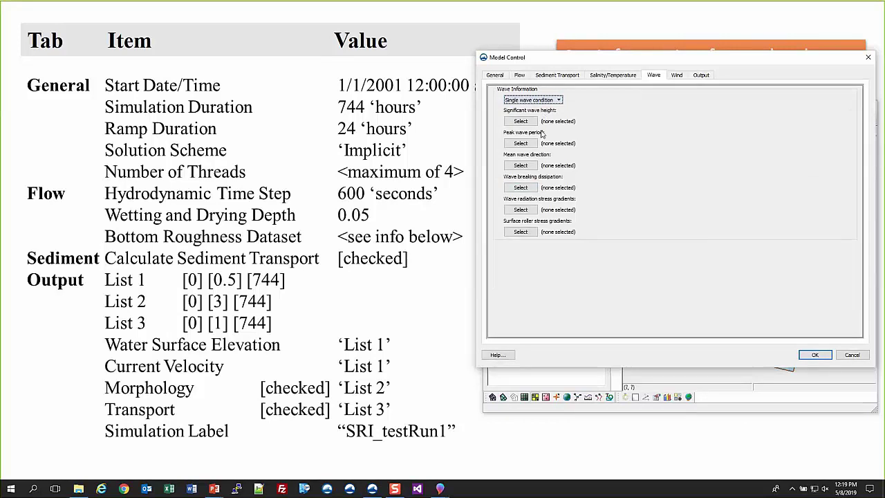
{"action": "left_click", "coordinate": [531, 101]}
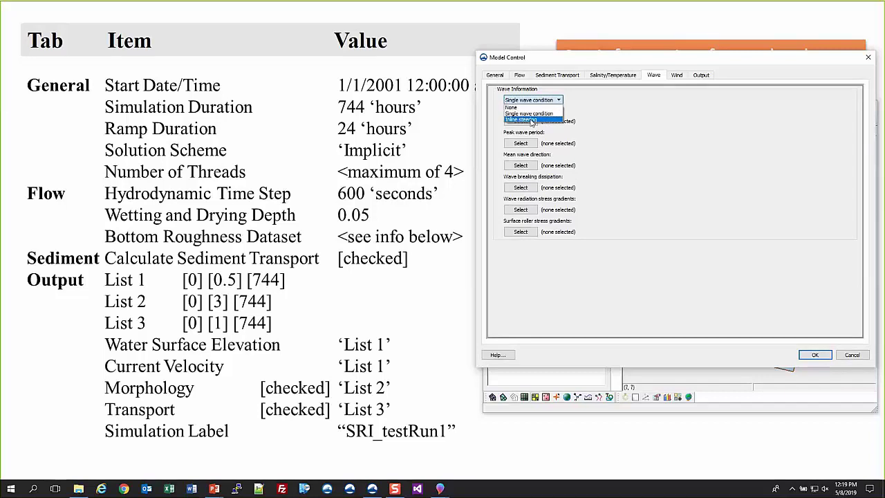
{"action": "left_click", "coordinate": [523, 108]}
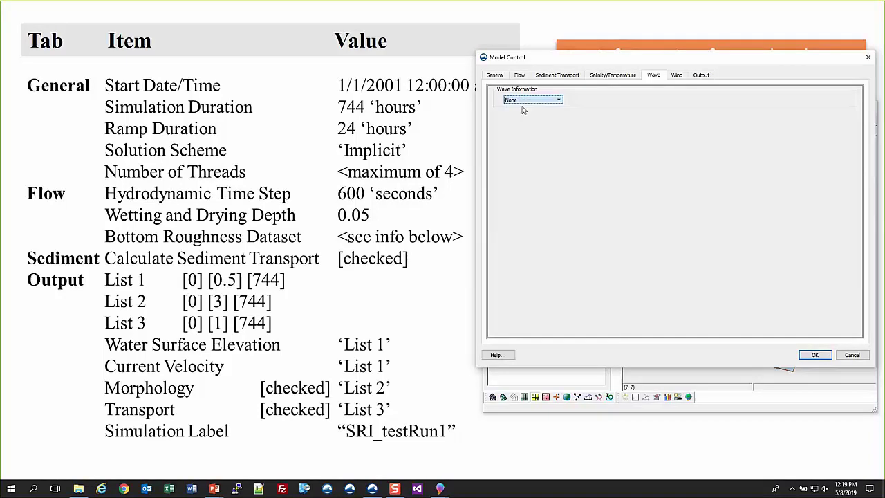
Step: Try the Spatially constant wind input type and insert a row in its time, direction and velocity table
{"action": "left_click", "coordinate": [676, 75]}
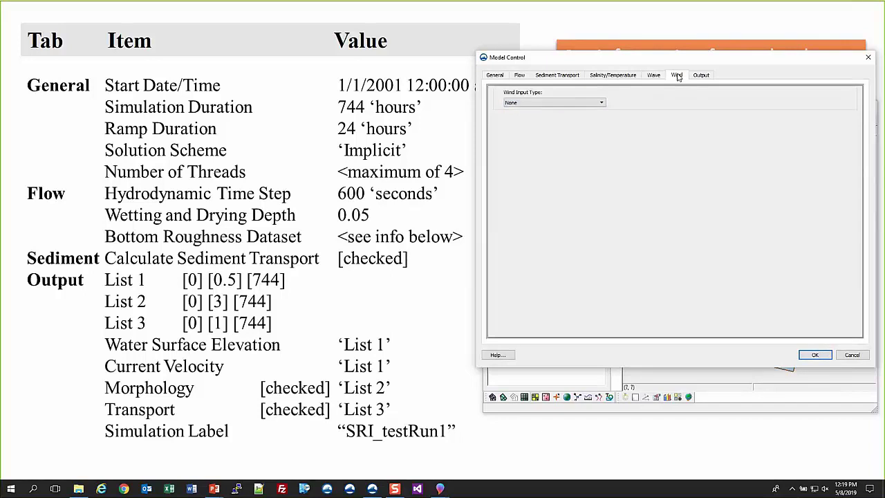
{"action": "left_click", "coordinate": [575, 105]}
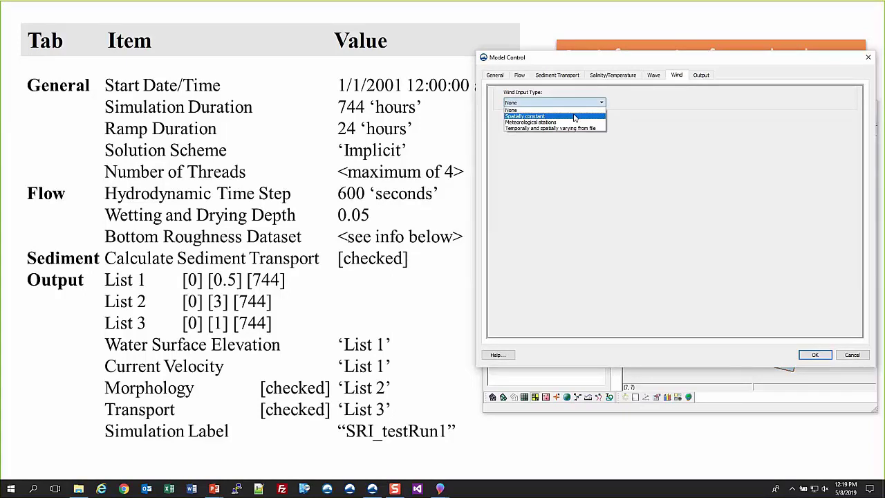
{"action": "left_click", "coordinate": [574, 116]}
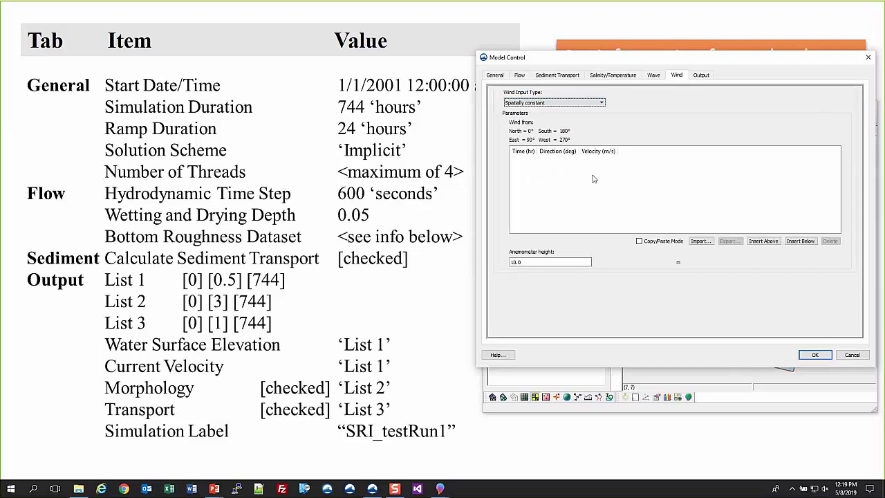
{"action": "left_click", "coordinate": [763, 240]}
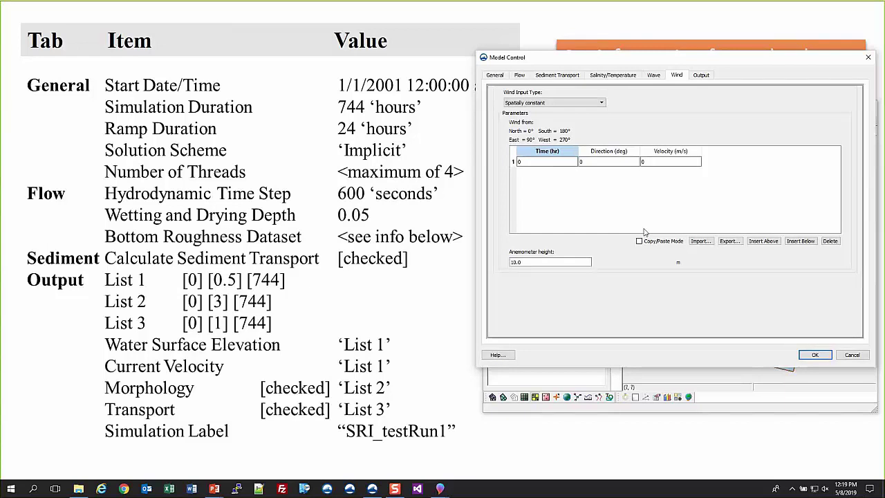
{"action": "left_click", "coordinate": [537, 262]}
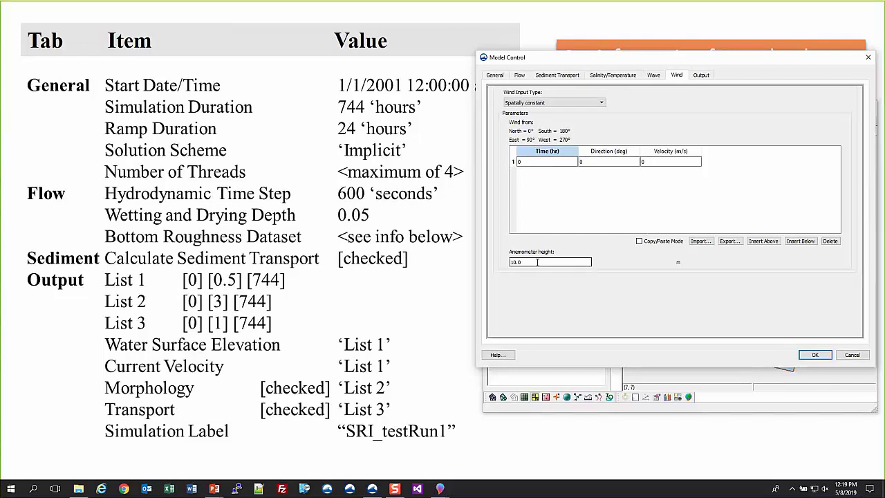
Step: Try the Meteorological stations and Temporally and spatially varying from file wind inputs, and set the wind input type back to None
{"action": "left_click", "coordinate": [556, 102]}
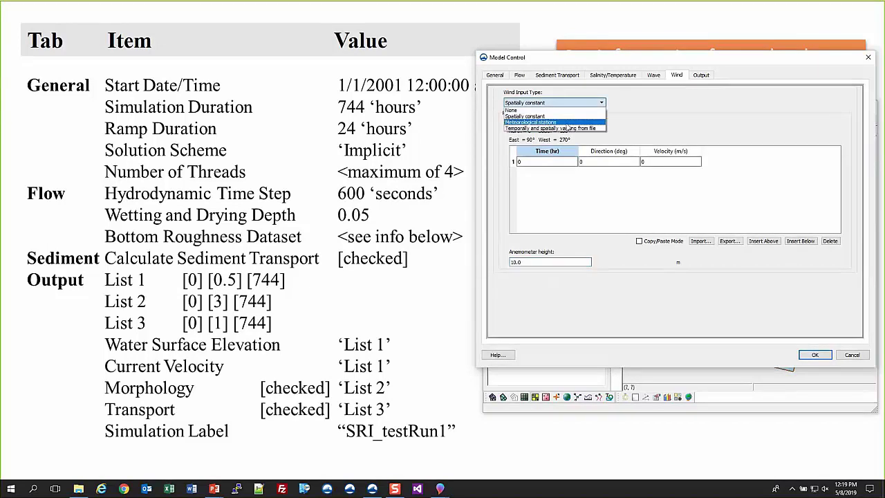
{"action": "left_click", "coordinate": [566, 123]}
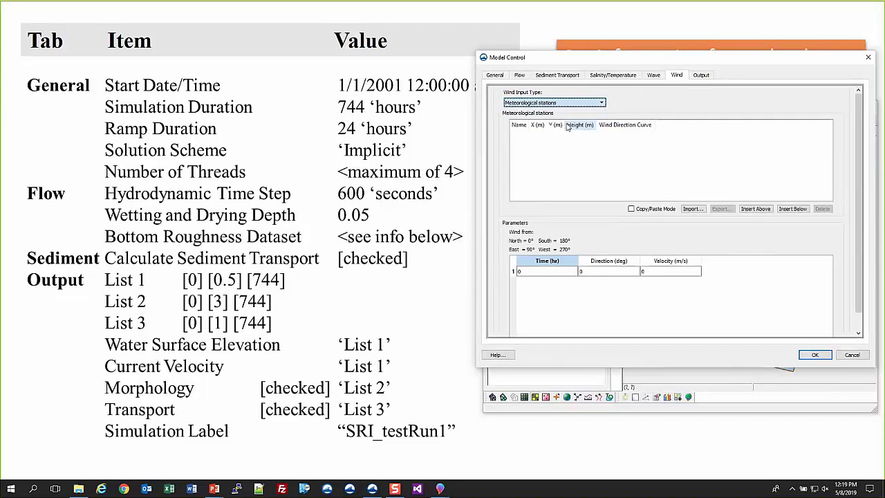
{"action": "left_click", "coordinate": [566, 125]}
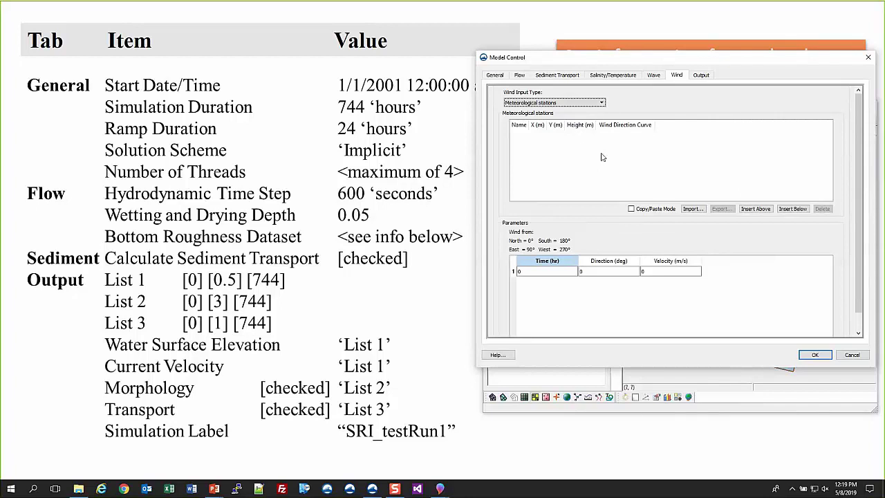
{"action": "left_click", "coordinate": [600, 102]}
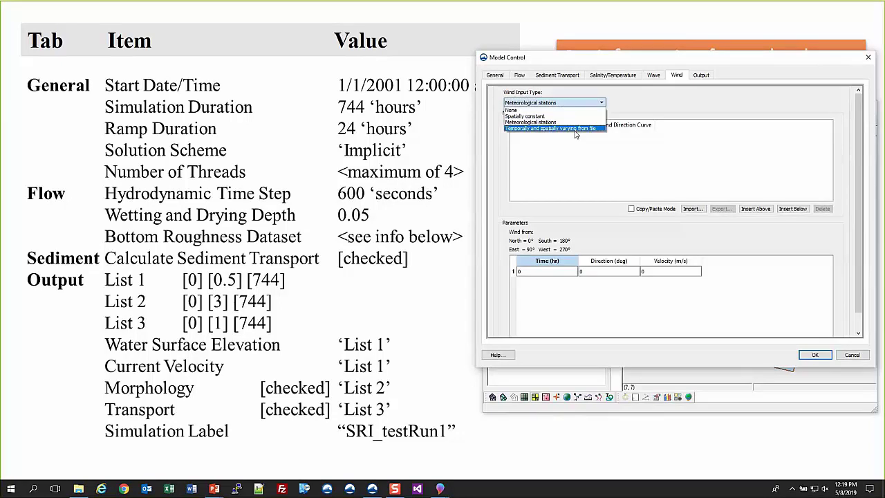
{"action": "left_click", "coordinate": [572, 128]}
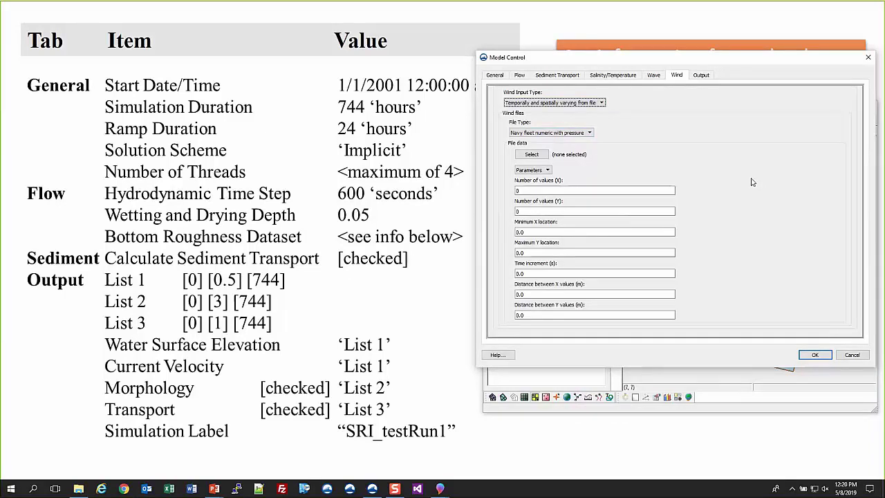
{"action": "left_click", "coordinate": [553, 190]}
{"action": "left_click", "coordinate": [590, 104]}
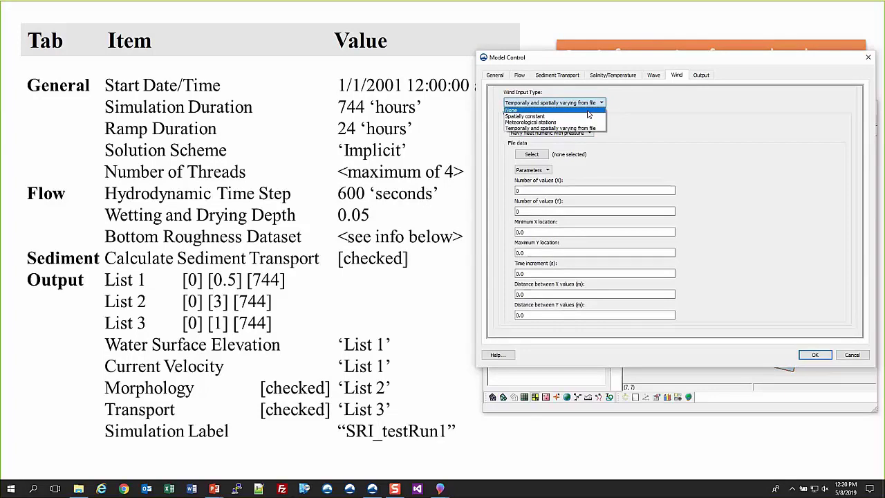
{"action": "left_click", "coordinate": [587, 111]}
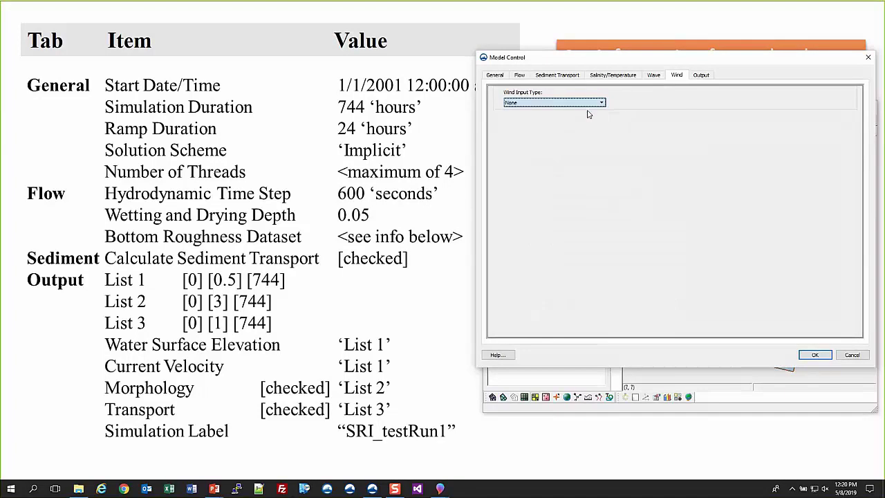
Step: Set the List 1 output times to an increment of 0.5 hours and an end time of 744 hours
{"action": "left_click", "coordinate": [701, 74]}
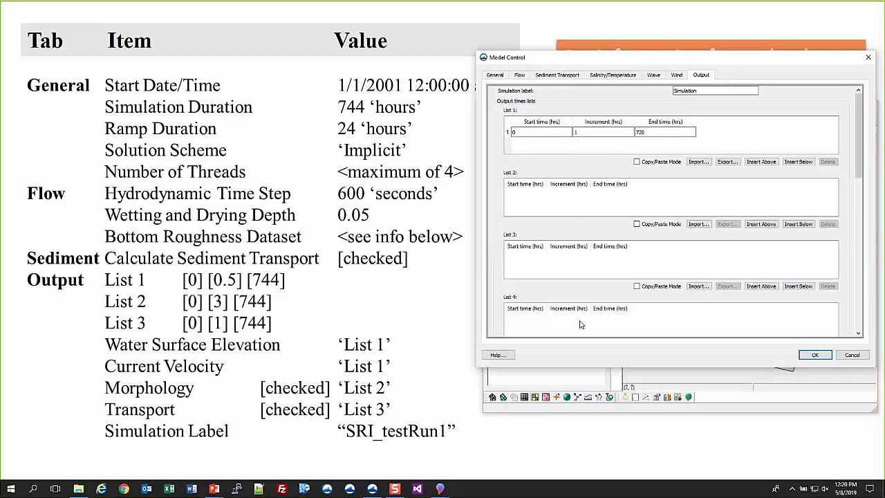
{"action": "scroll", "coordinate": [553, 242], "scroll_direction": "down", "scroll_amount": 5}
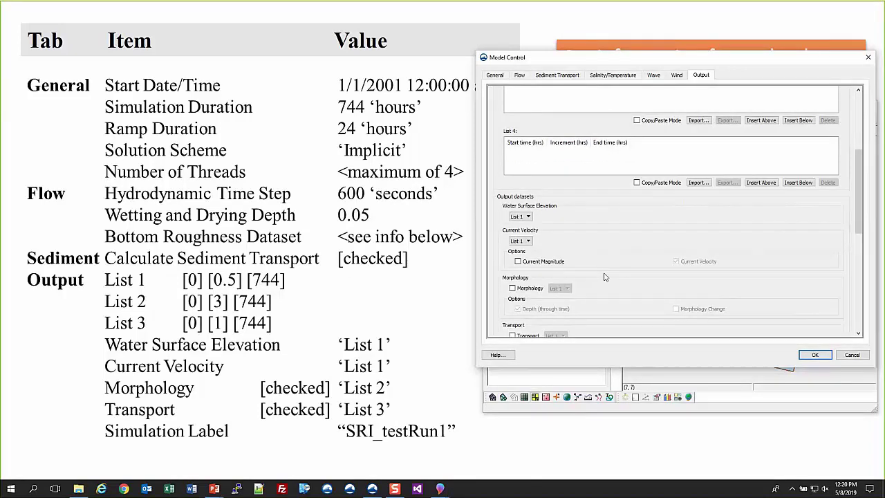
{"action": "scroll", "coordinate": [604, 276], "scroll_direction": "up", "scroll_amount": 5}
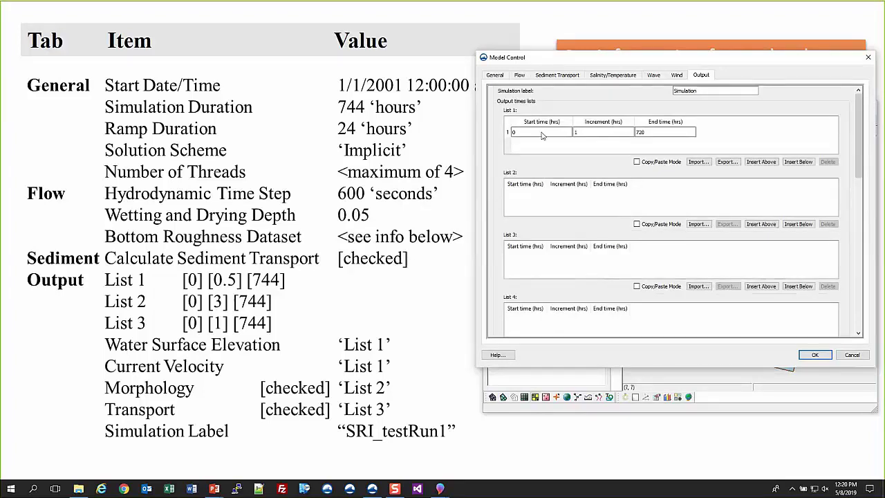
{"action": "double_click", "coordinate": [564, 133]}
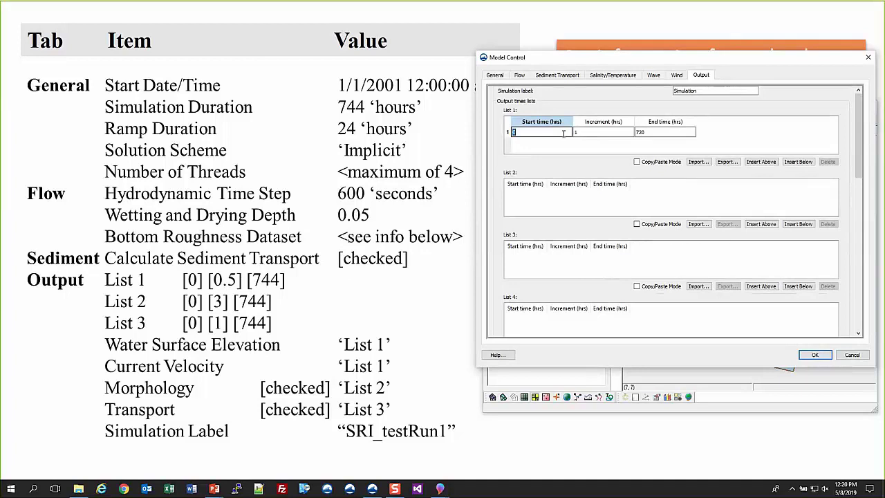
{"action": "double_click", "coordinate": [585, 131]}
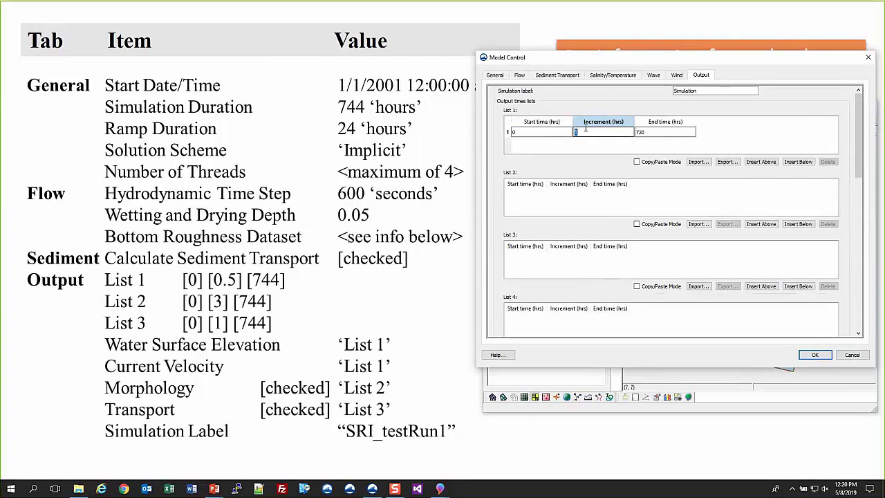
{"action": "type", "text": "0.5"}
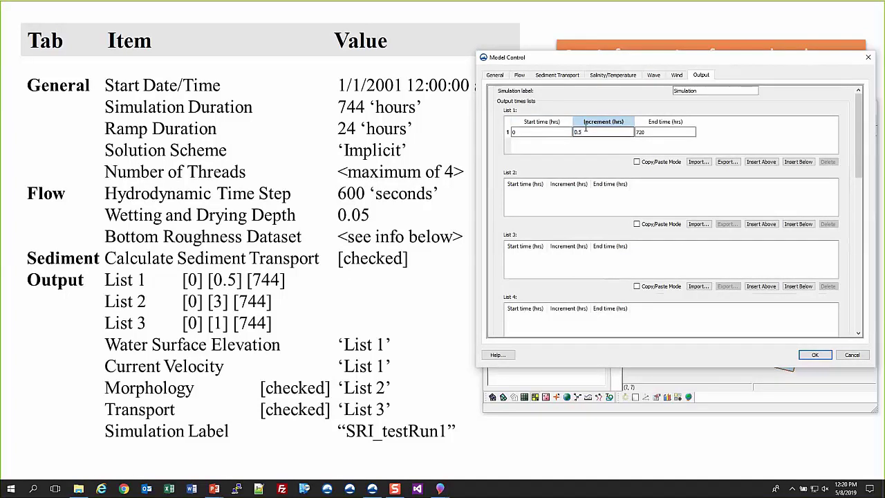
{"action": "key", "text": "Tab"}
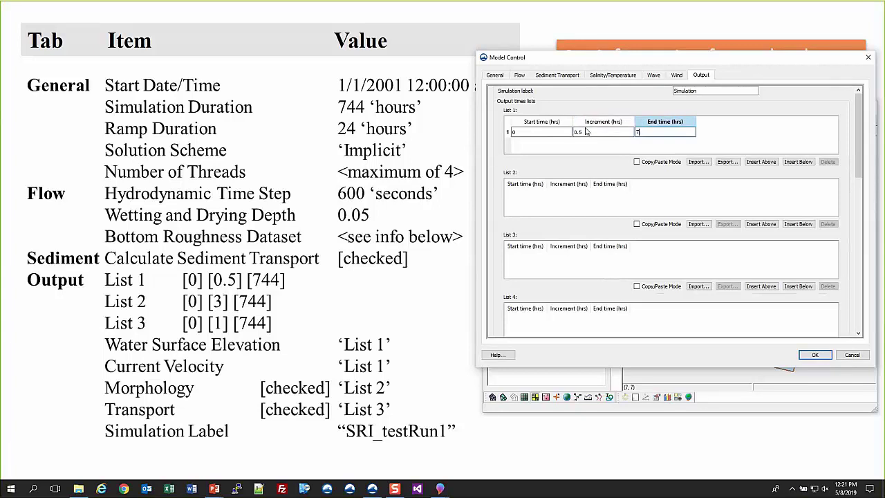
{"action": "type", "text": "744"}
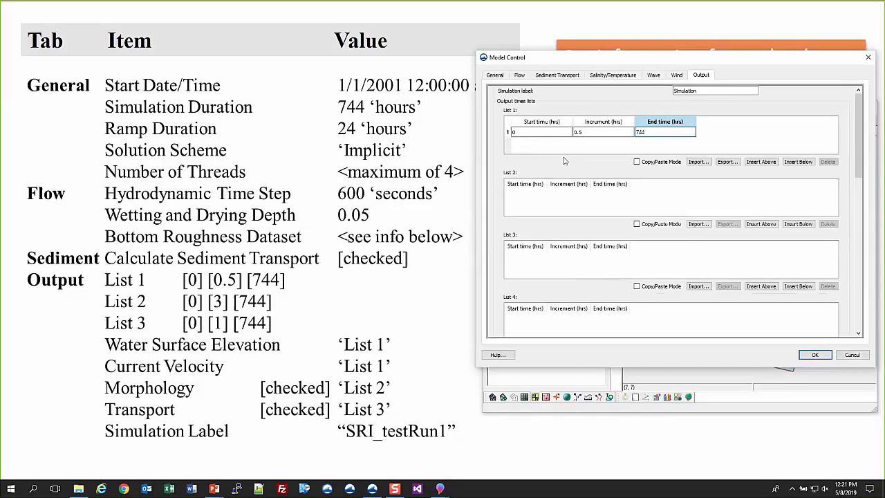
Step: Add a row to the List 2 output times with an increment of 3 hours and an end time of 744 hours
{"action": "left_click", "coordinate": [561, 204]}
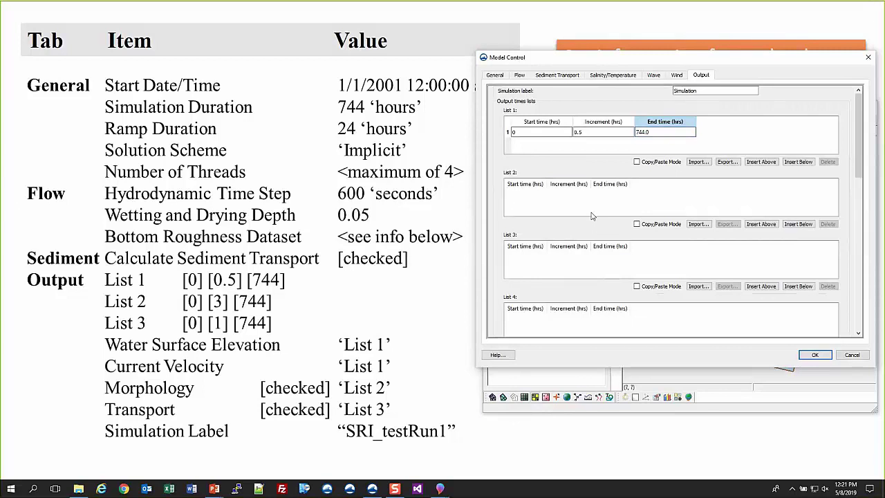
{"action": "left_click", "coordinate": [760, 224]}
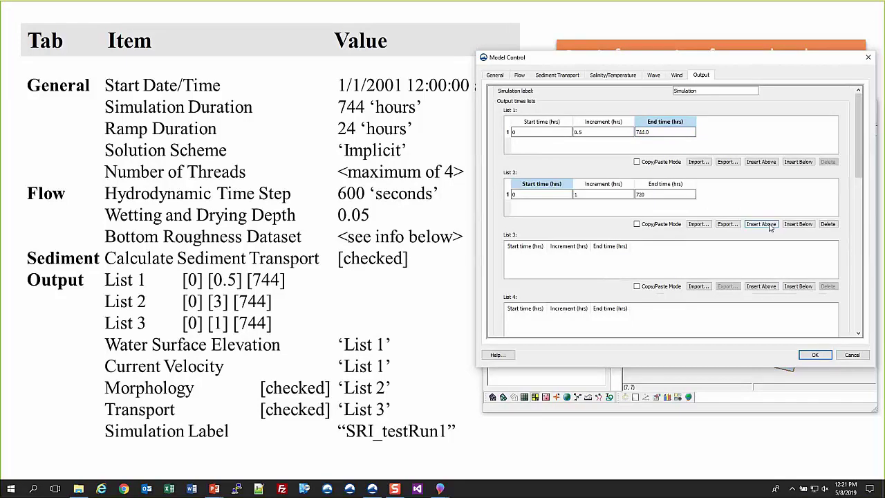
{"action": "left_click", "coordinate": [557, 196]}
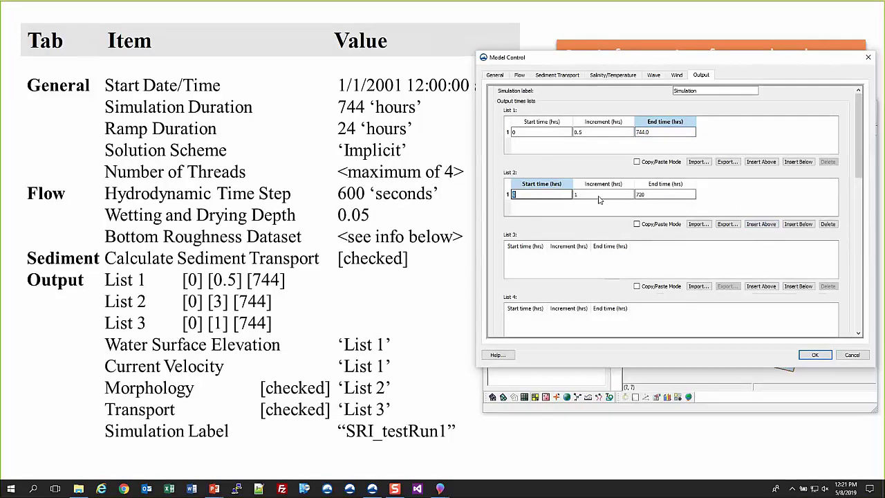
{"action": "left_click", "coordinate": [592, 194]}
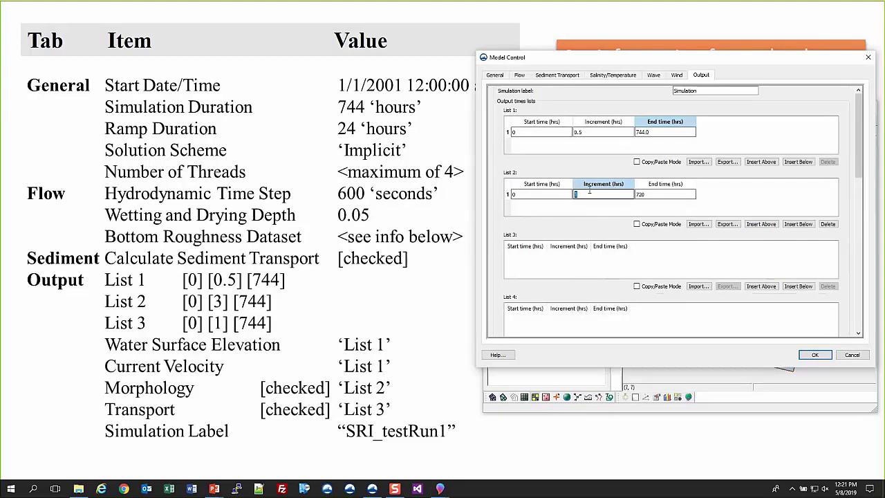
{"action": "type", "text": "3"}
{"action": "key", "text": "Tab"}
{"action": "type", "text": "744"}
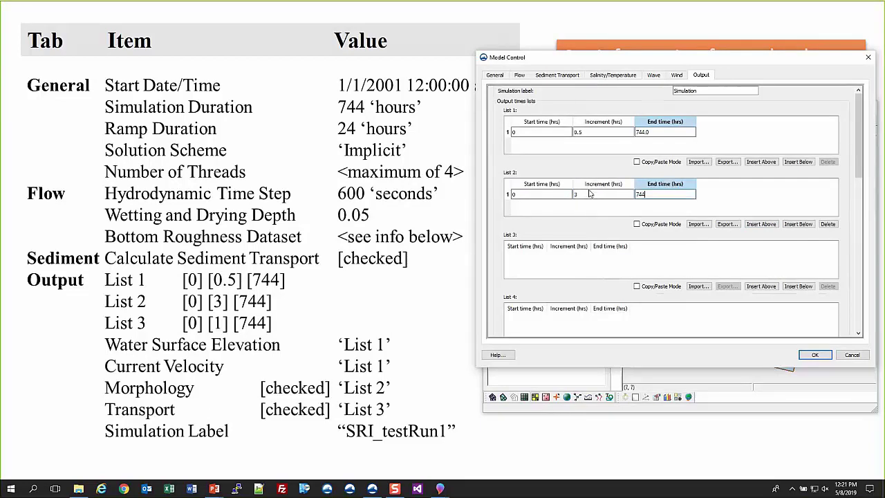
{"action": "key", "text": "Tab"}
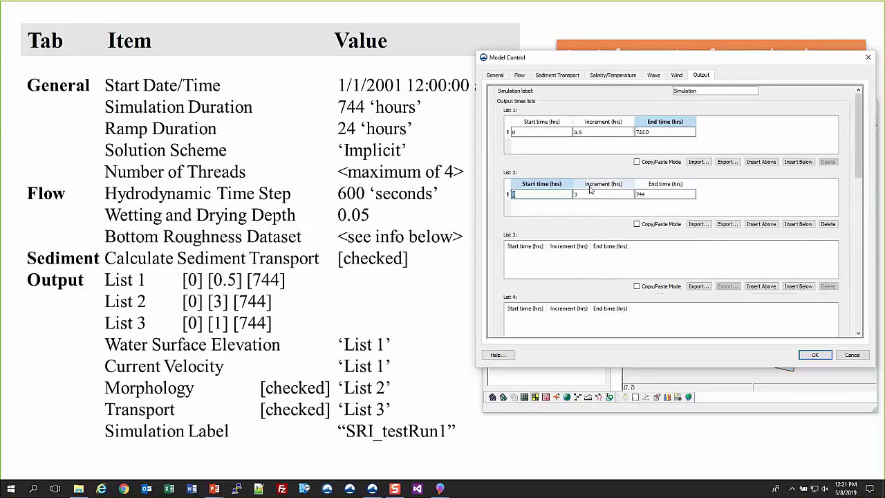
Step: Add a row to the List 3 output times, keeping the 1-hour increment and setting the end time to 744 hours
{"action": "left_click", "coordinate": [760, 286]}
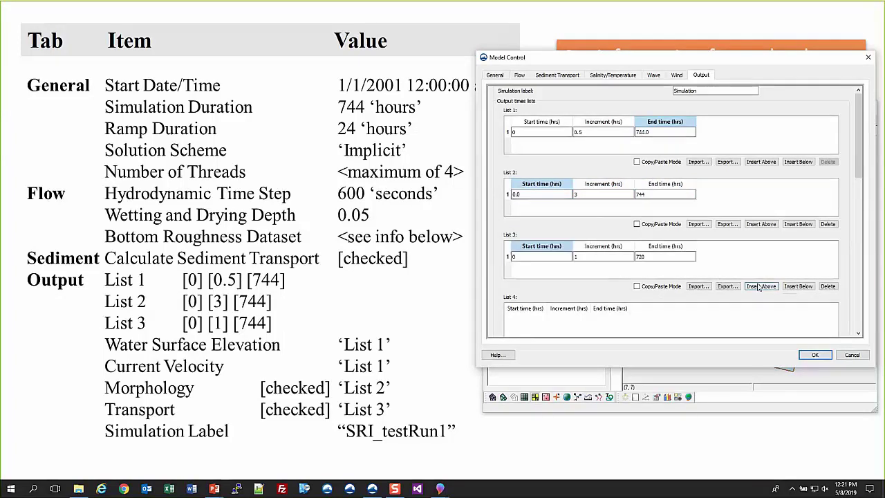
{"action": "left_click", "coordinate": [542, 257]}
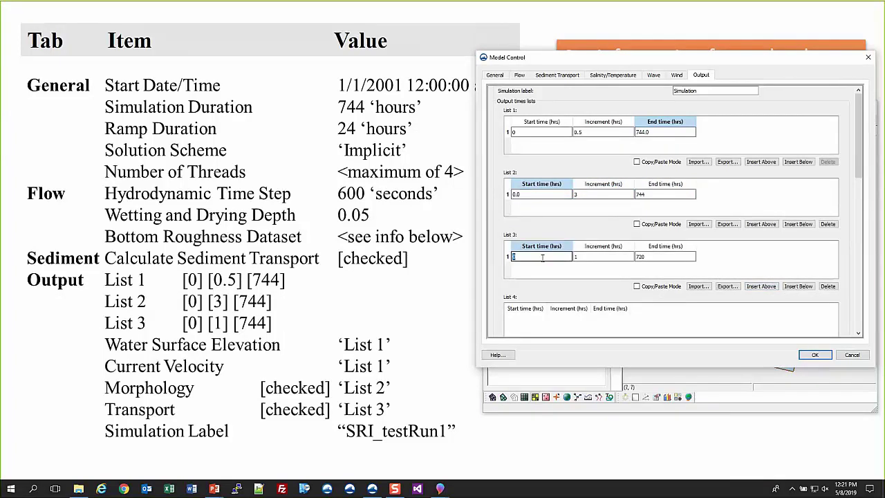
{"action": "key", "text": "Tab"}
{"action": "key", "text": "Tab"}
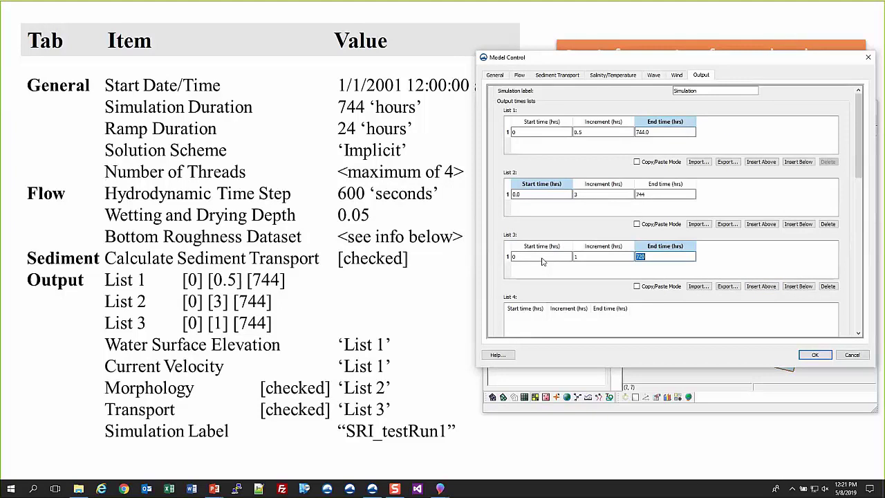
{"action": "type", "text": "744"}
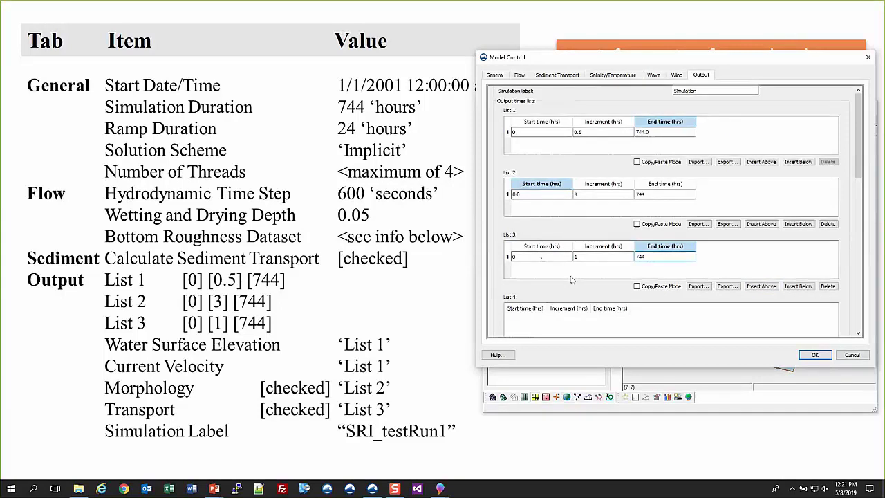
Step: Enable the Morphology output dataset and assign it to List 2
{"action": "scroll", "coordinate": [582, 287], "scroll_direction": "down", "scroll_amount": 1}
{"action": "scroll", "coordinate": [582, 286], "scroll_direction": "down", "scroll_amount": 2}
{"action": "scroll", "coordinate": [582, 285], "scroll_direction": "down", "scroll_amount": 6}
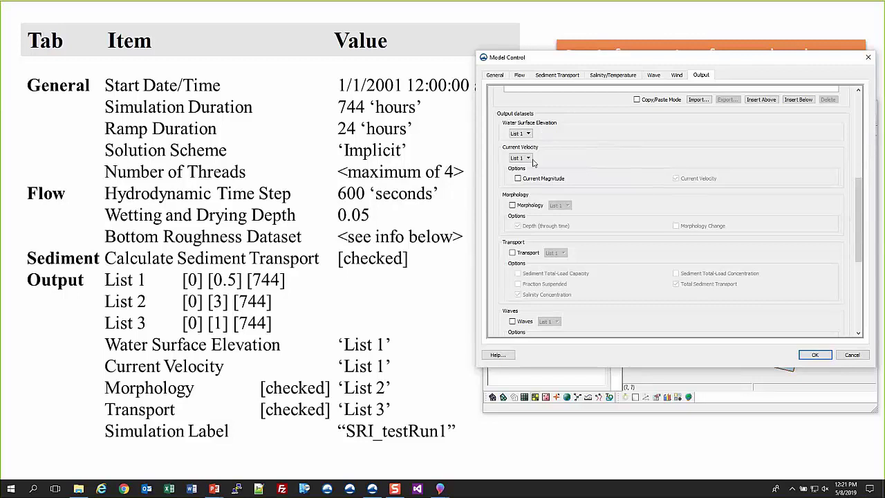
{"action": "scroll", "coordinate": [556, 159], "scroll_direction": "down", "scroll_amount": 3}
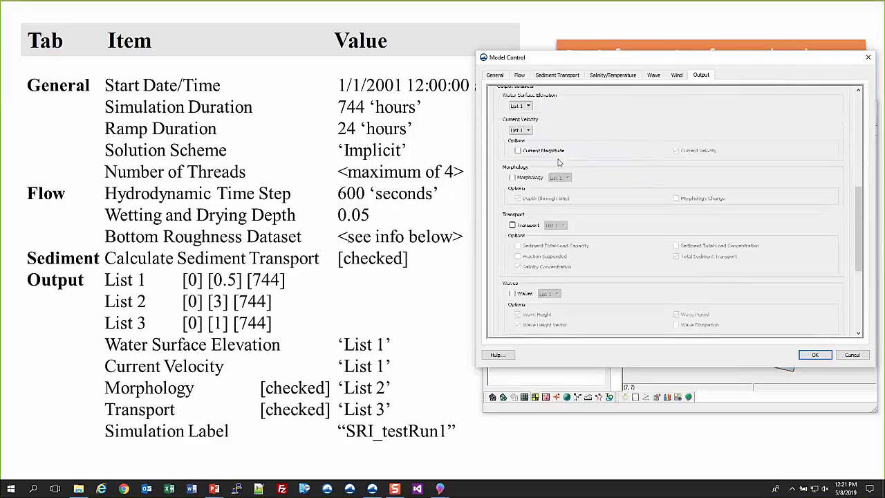
{"action": "left_click", "coordinate": [519, 125]}
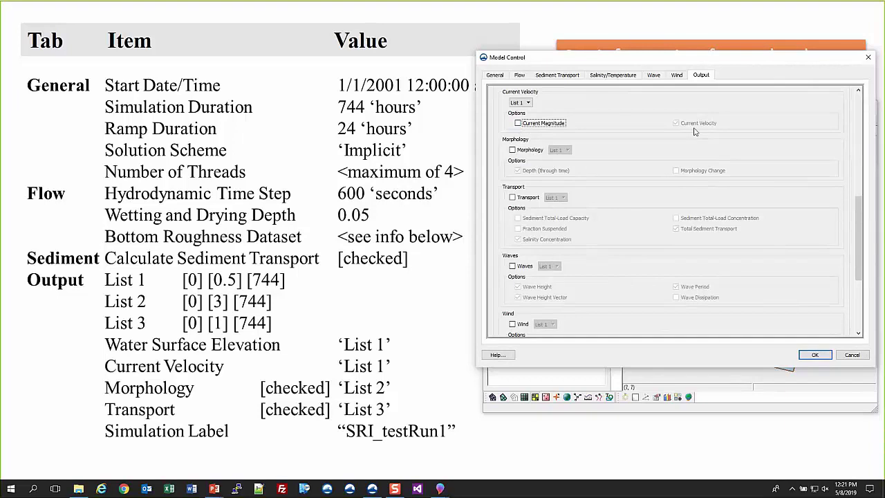
{"action": "scroll", "coordinate": [706, 158], "scroll_direction": "up", "scroll_amount": 1}
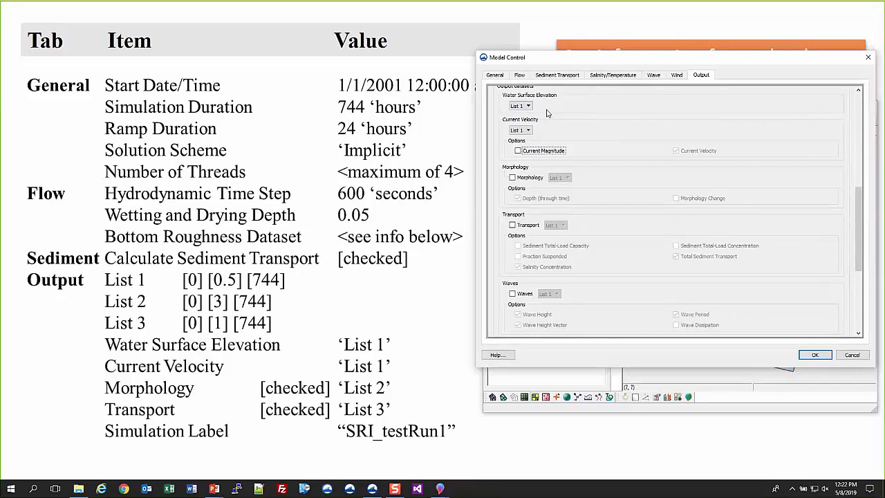
{"action": "left_click", "coordinate": [513, 178]}
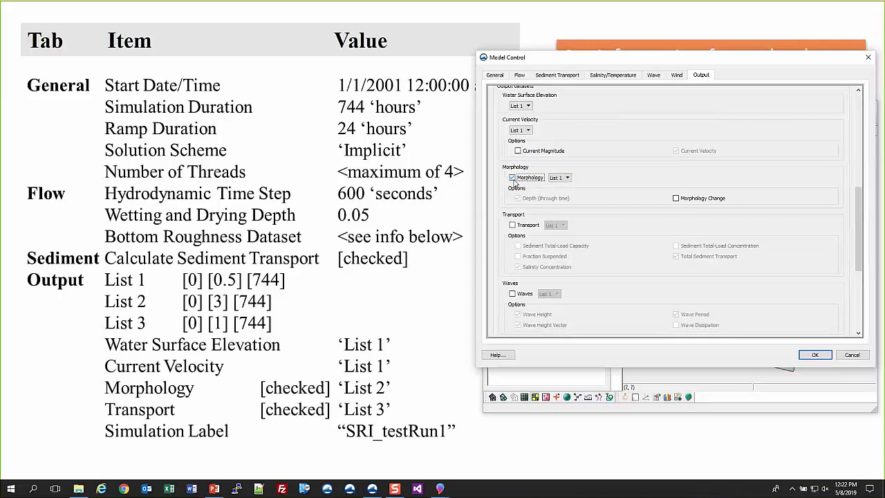
{"action": "left_click", "coordinate": [560, 177]}
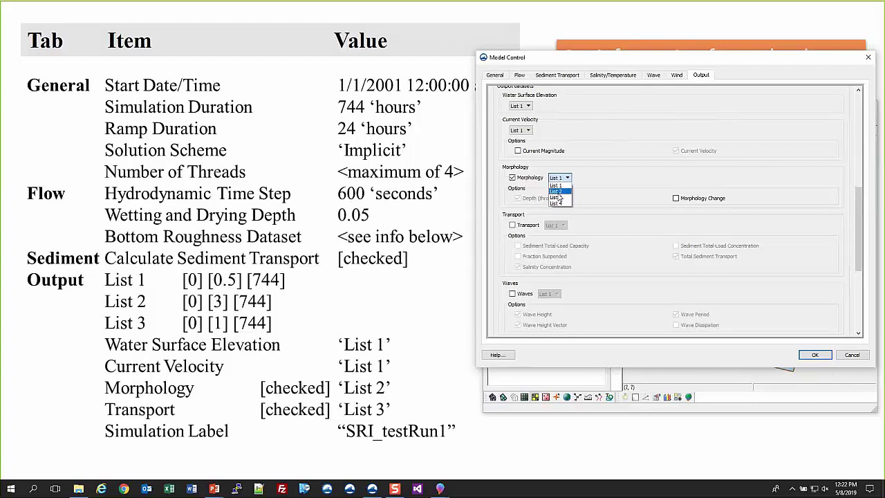
{"action": "left_click", "coordinate": [557, 193]}
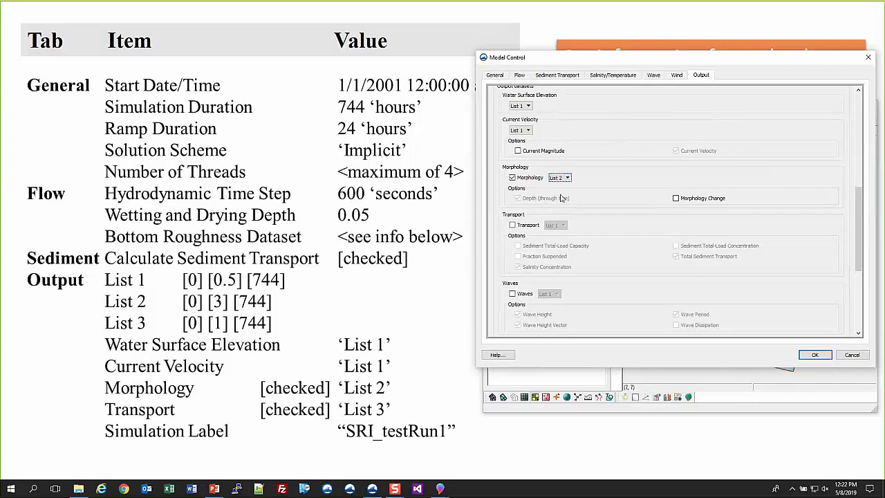
Step: Try the Morphology Change option of the morphology output and leave it turned off
{"action": "left_click", "coordinate": [677, 199]}
{"action": "left_click", "coordinate": [681, 200]}
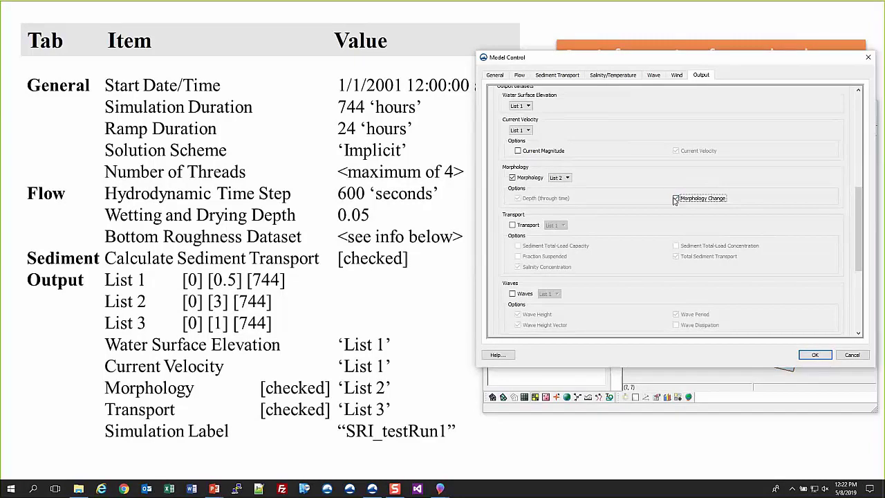
{"action": "left_click", "coordinate": [675, 199]}
Step: Enable the Transport output dataset and assign it to List 3
{"action": "scroll", "coordinate": [674, 200], "scroll_direction": "down", "scroll_amount": 2}
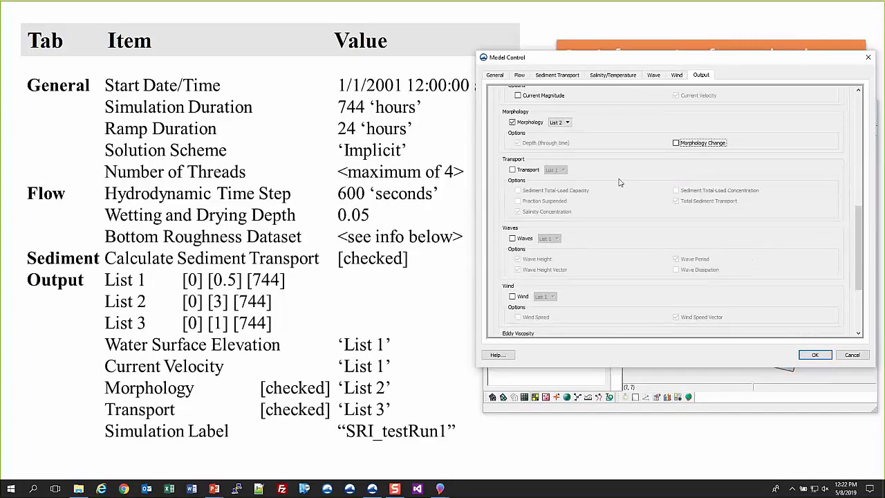
{"action": "left_click", "coordinate": [519, 170]}
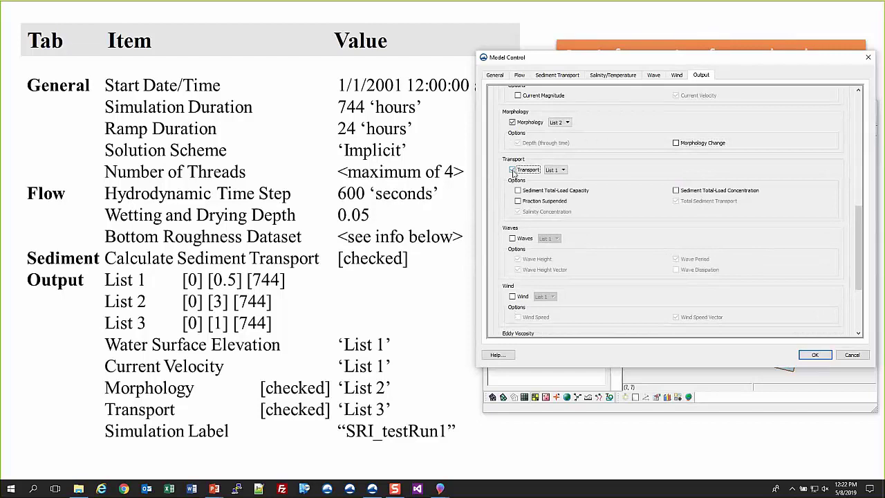
{"action": "left_click", "coordinate": [564, 171]}
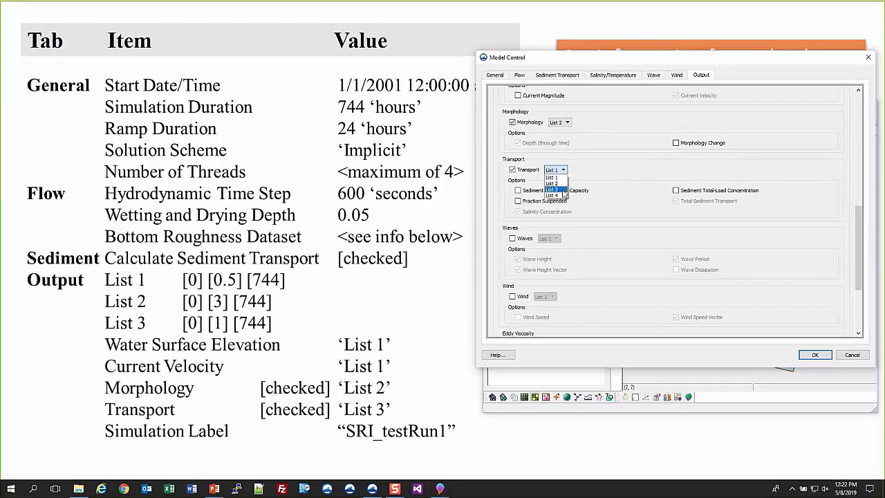
{"action": "left_click", "coordinate": [563, 193]}
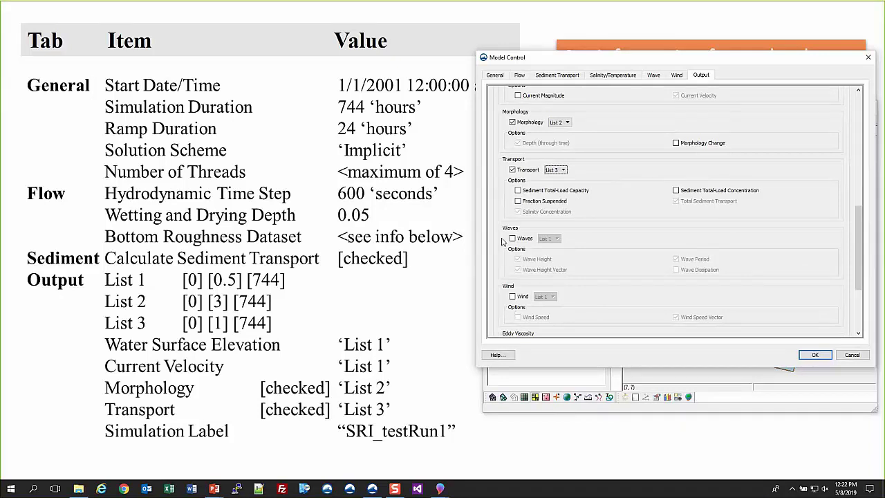
Step: Turn on Modify Statistics Output and review its hydro, sediment transport and salinity options along with the output file options
{"action": "scroll", "coordinate": [559, 253], "scroll_direction": "down", "scroll_amount": 2}
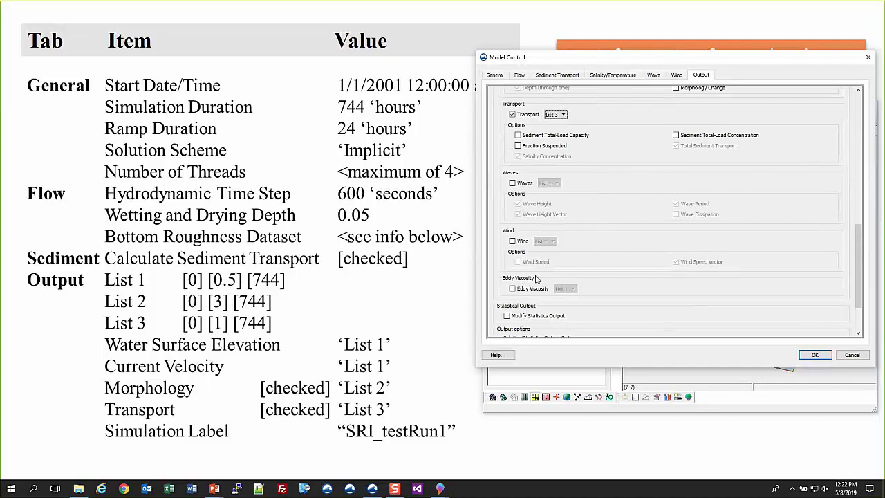
{"action": "scroll", "coordinate": [618, 254], "scroll_direction": "down", "scroll_amount": 2}
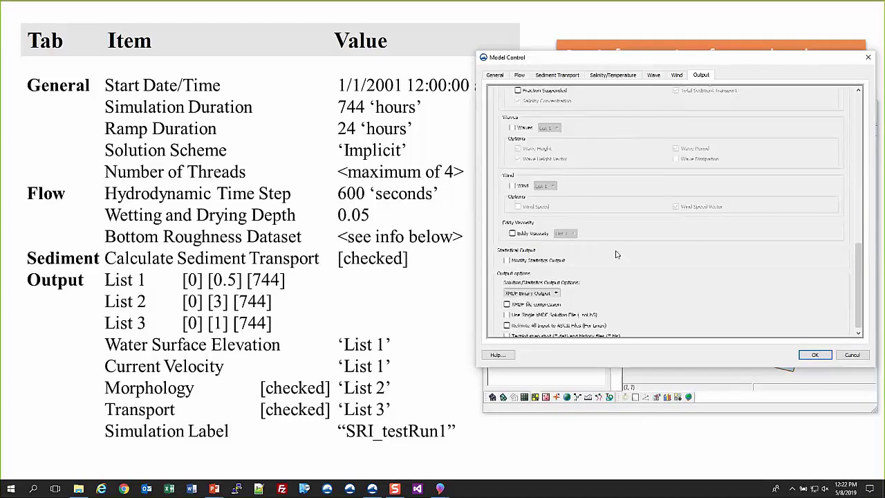
{"action": "left_click", "coordinate": [537, 254]}
{"action": "scroll", "coordinate": [701, 226], "scroll_direction": "down", "scroll_amount": 2}
{"action": "scroll", "coordinate": [700, 226], "scroll_direction": "down", "scroll_amount": 1}
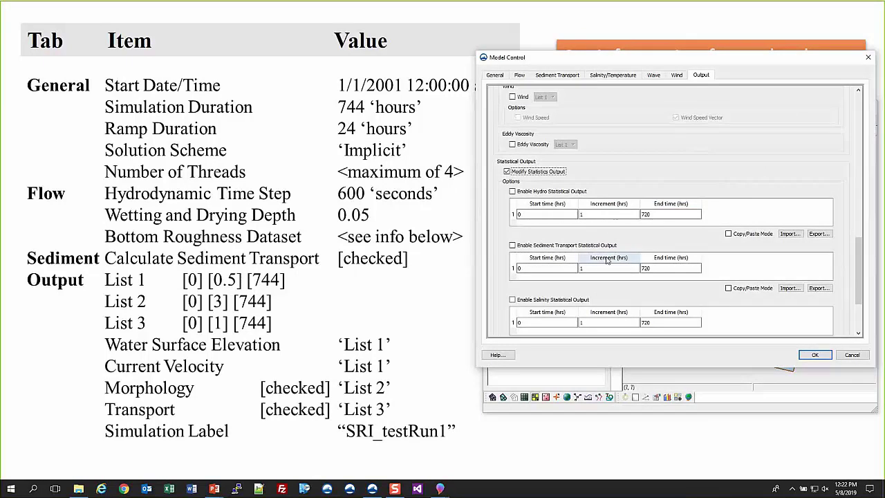
{"action": "scroll", "coordinate": [607, 260], "scroll_direction": "down", "scroll_amount": 1}
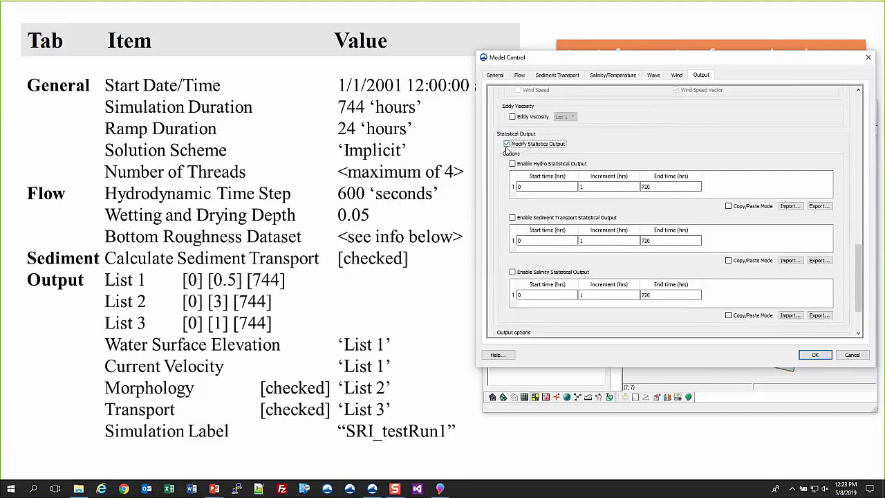
{"action": "scroll", "coordinate": [594, 262], "scroll_direction": "down", "scroll_amount": 3}
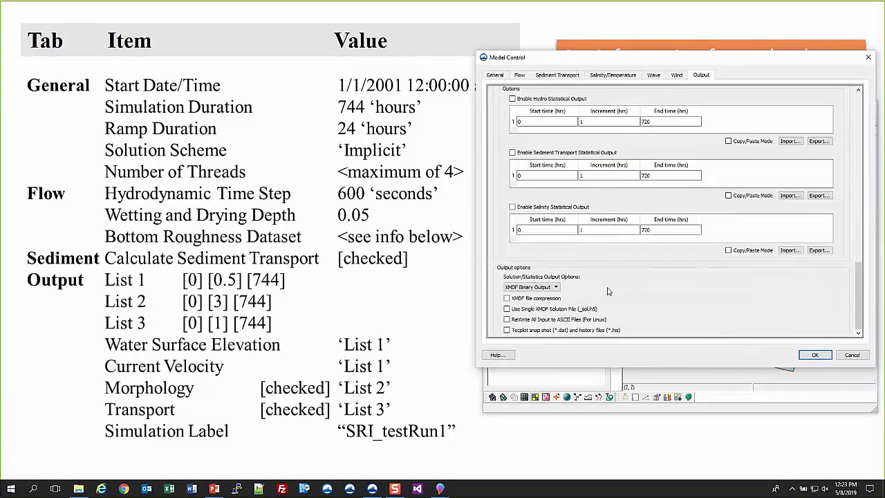
{"action": "scroll", "coordinate": [525, 207], "scroll_direction": "up", "scroll_amount": 2}
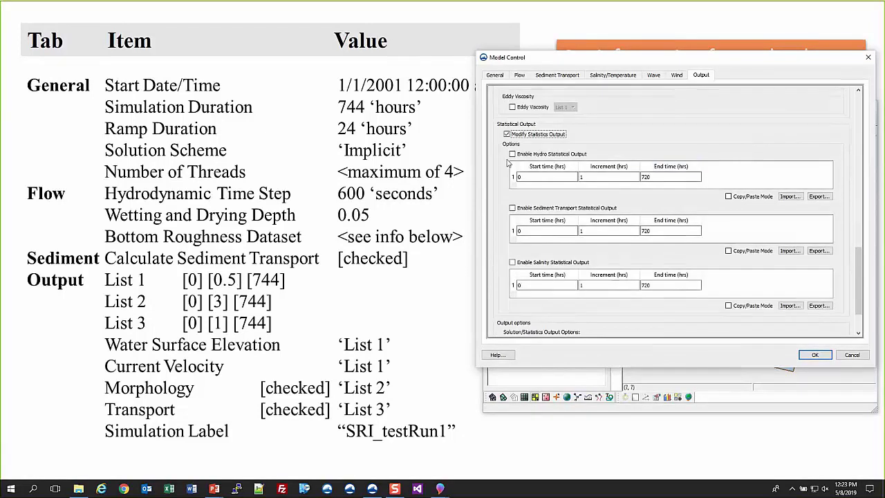
Step: Try the hydro and sediment transport statistical output options, and turn Modify Statistics Output back off
{"action": "left_click", "coordinate": [512, 153]}
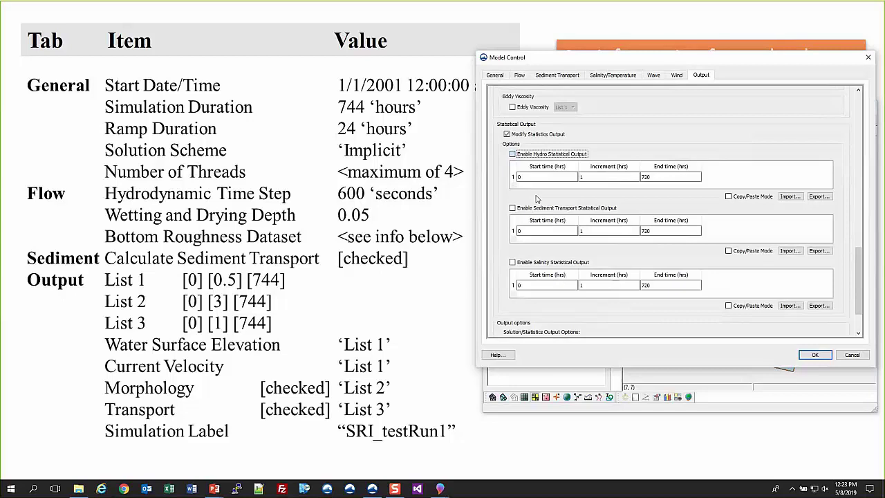
{"action": "left_click", "coordinate": [546, 156]}
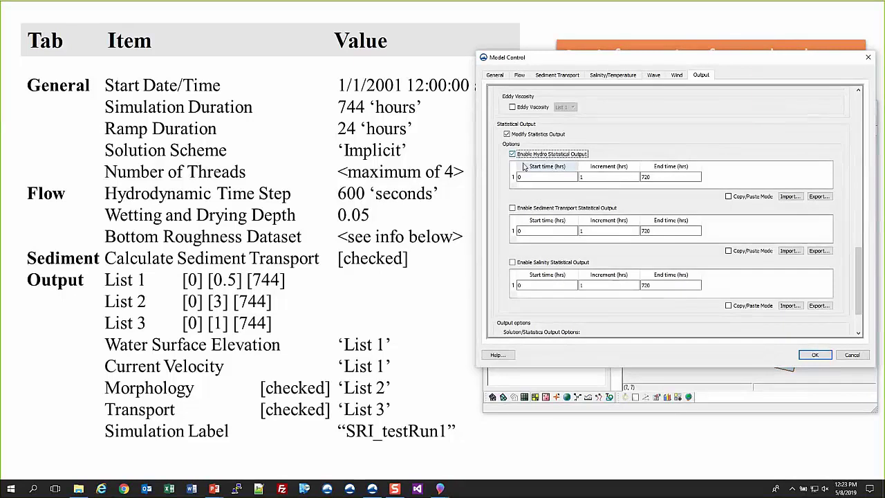
{"action": "left_click", "coordinate": [513, 208]}
{"action": "left_click", "coordinate": [513, 208]}
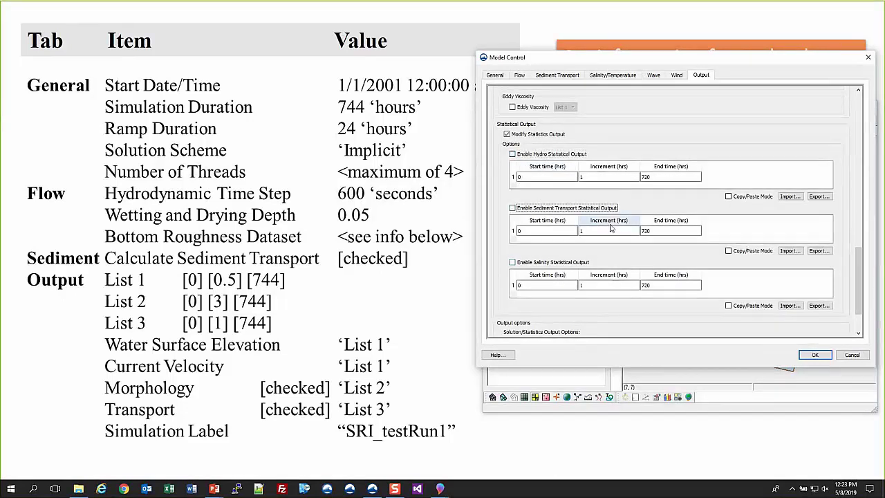
{"action": "left_click", "coordinate": [507, 134]}
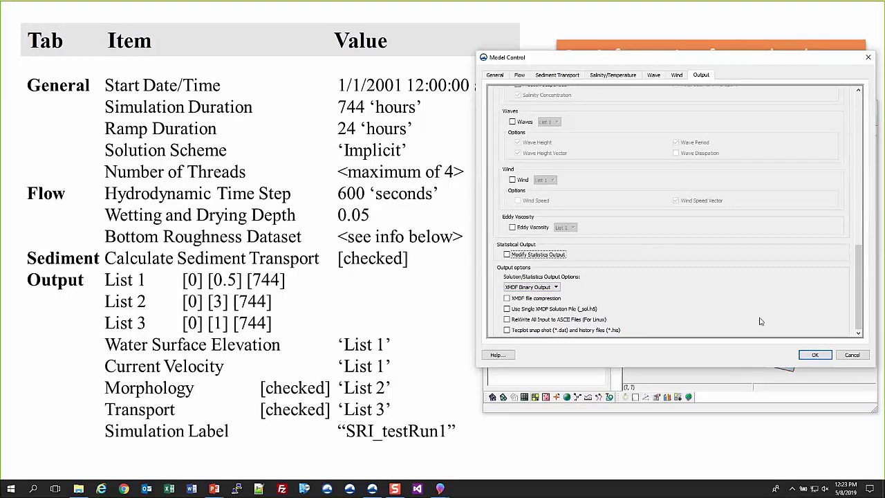
Step: Set the simulation label to SRI_testRun1 in the output settings and accept the Model Control parameters
{"action": "scroll", "coordinate": [759, 322], "scroll_direction": "up", "scroll_amount": 10}
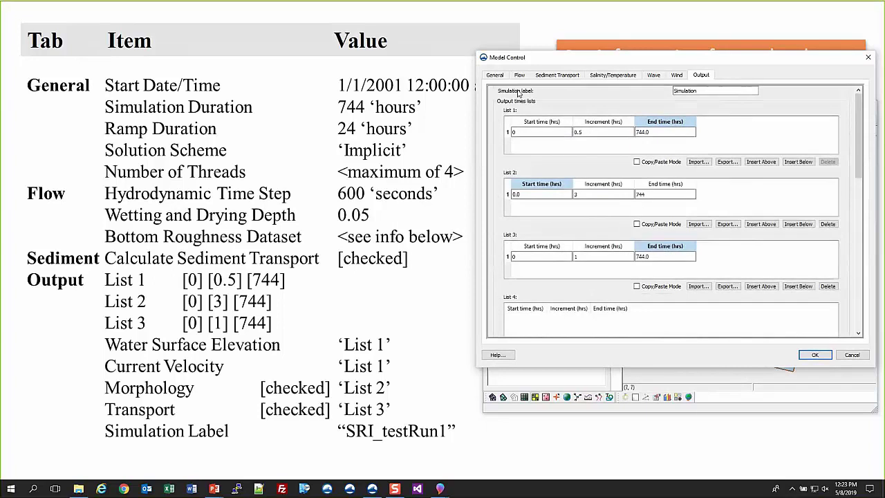
{"action": "left_click", "coordinate": [708, 90]}
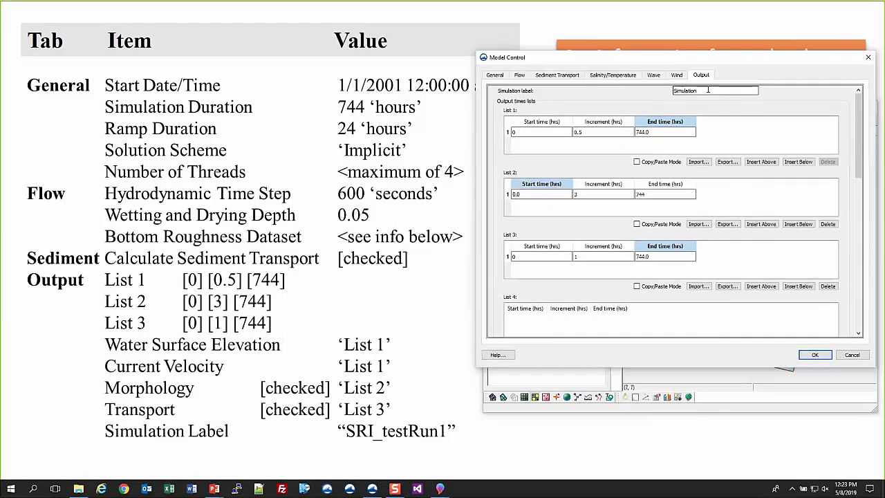
{"action": "left_click_drag", "start_coordinate": [708, 90], "coordinate": [630, 93]}
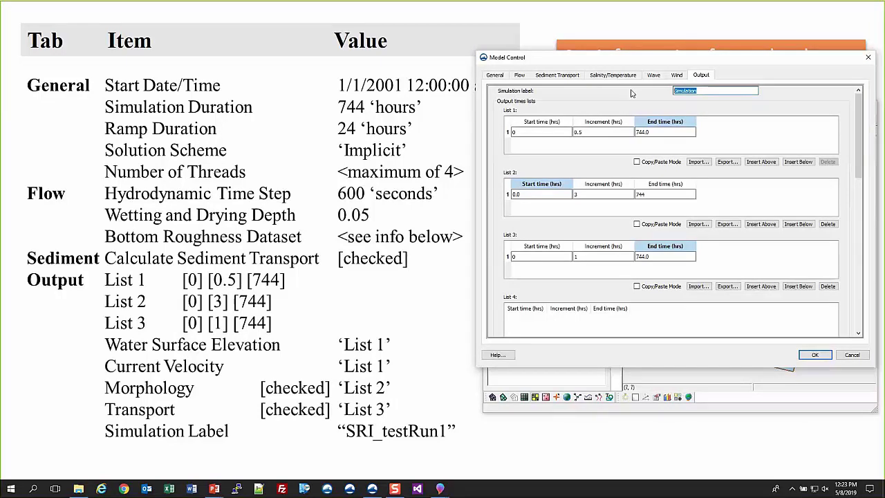
{"action": "type", "text": "SRI_"}
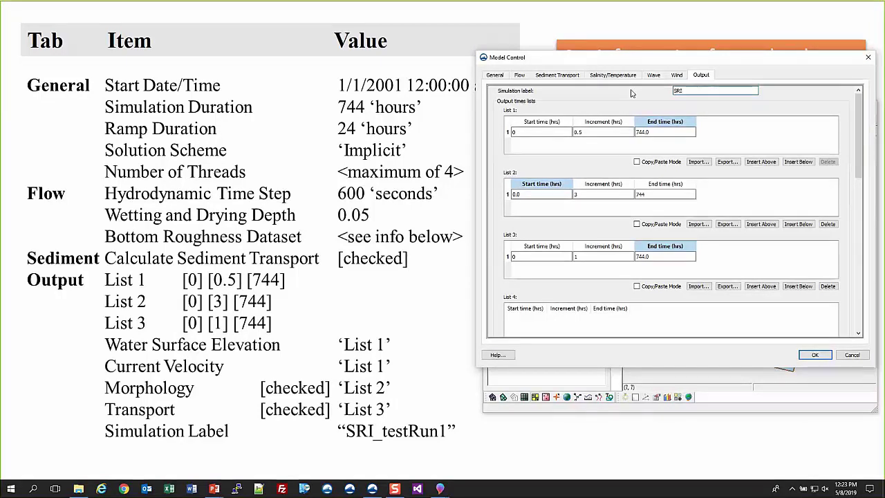
{"action": "type", "text": "testR"}
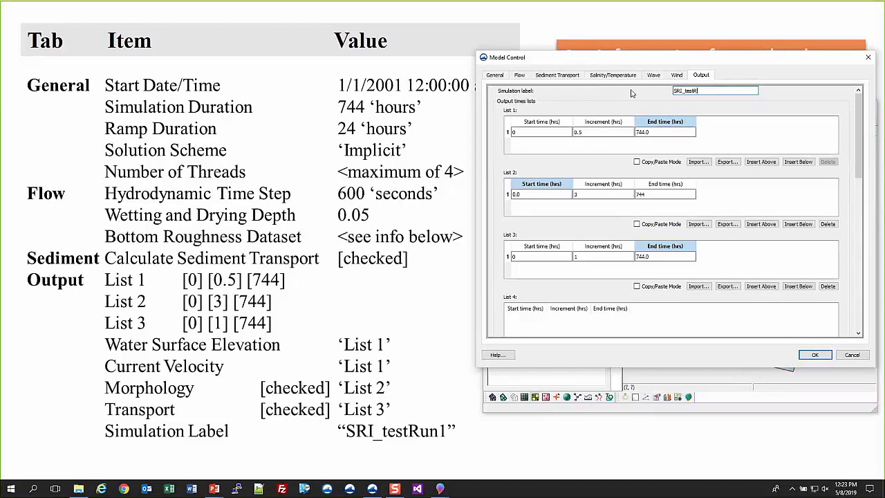
{"action": "type", "text": "un1"}
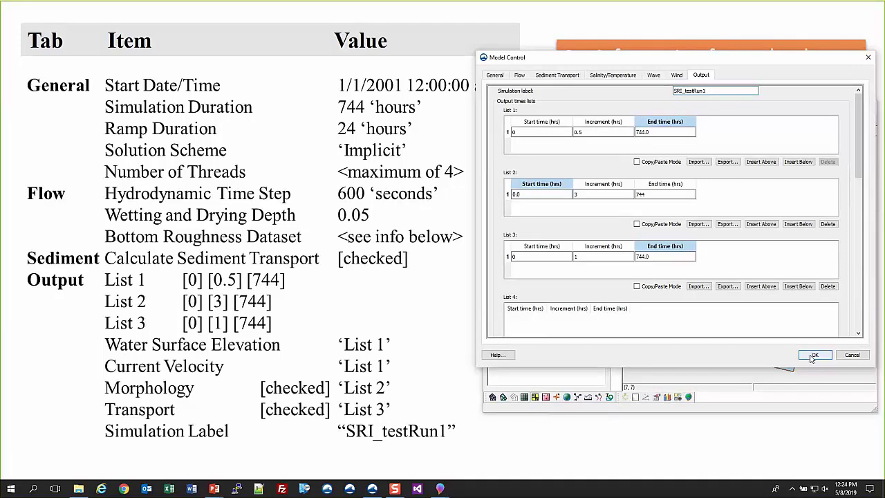
{"action": "left_click", "coordinate": [812, 356]}
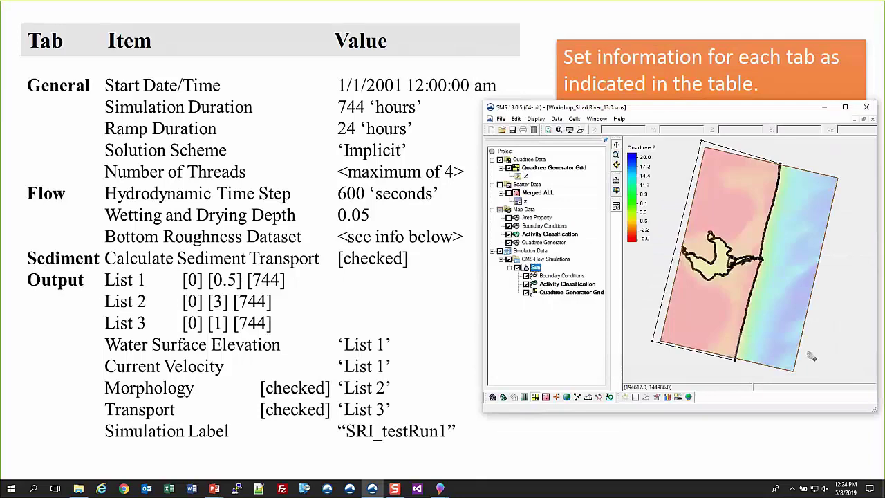
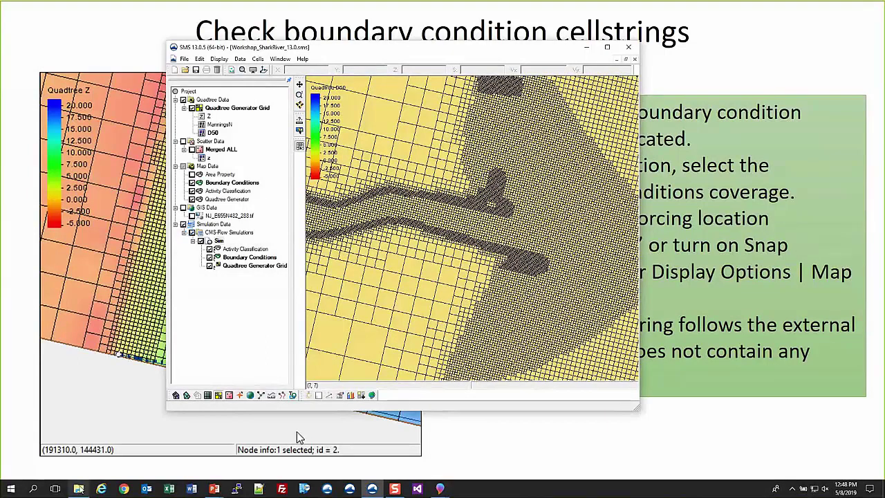
Step: Switch to File Explorer to look at the exported CMS-Flow files in the Sim folder
{"action": "mouse_move", "coordinate": [78, 488]}
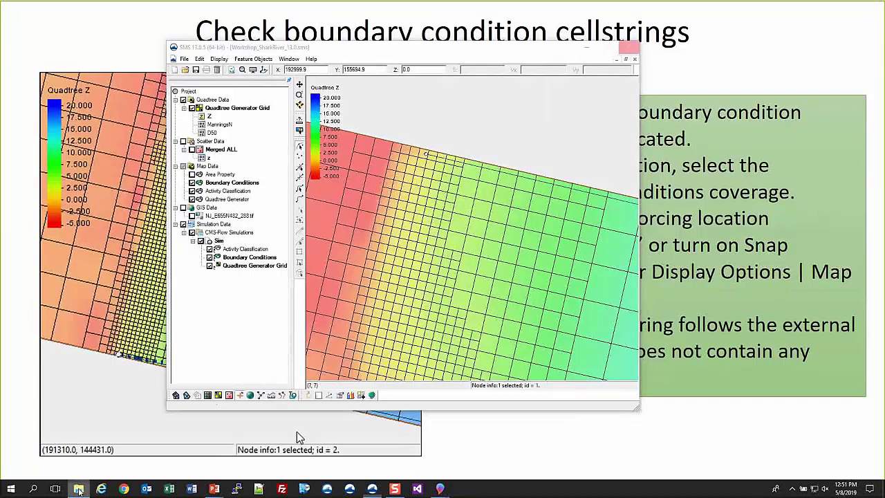
{"action": "left_click", "coordinate": [78, 489]}
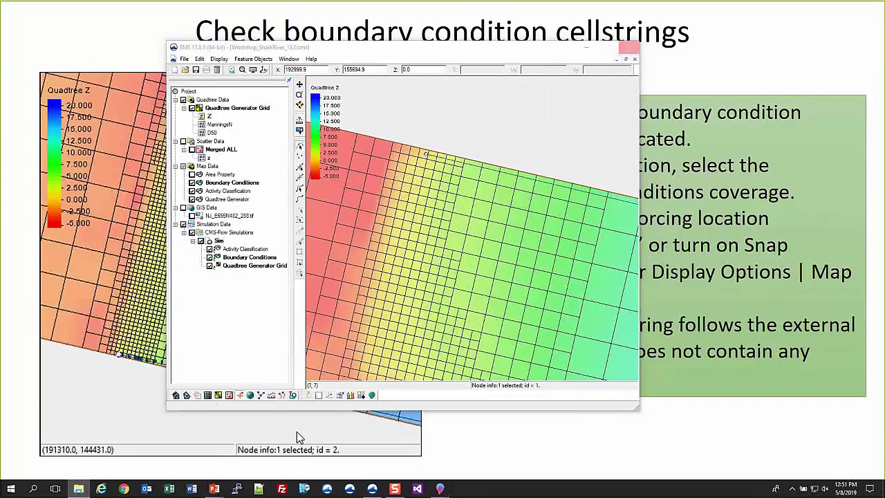
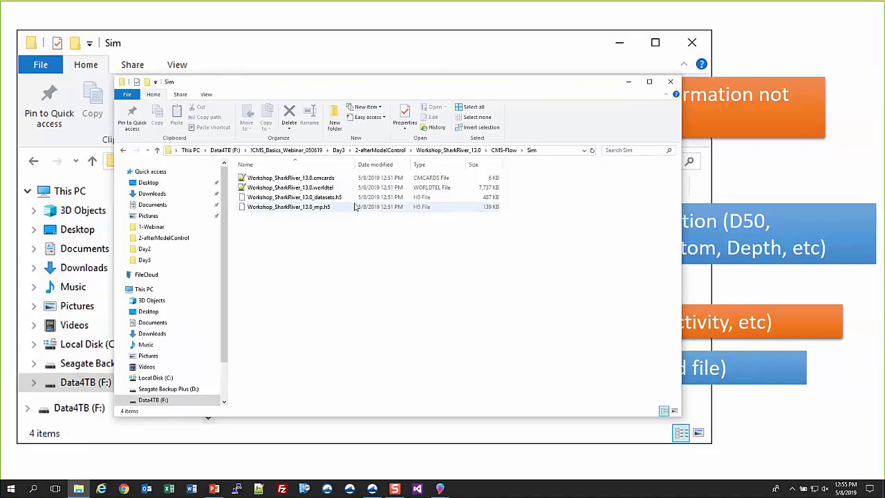
Step: Switch back to SMS, launch CMS-Flow for the Sim simulation despite the Model Checker issues, and monitor the CMS-Flow process's command line output
{"action": "left_click", "coordinate": [372, 488]}
{"action": "left_click_drag", "start_coordinate": [335, 50], "coordinate": [328, 34]}
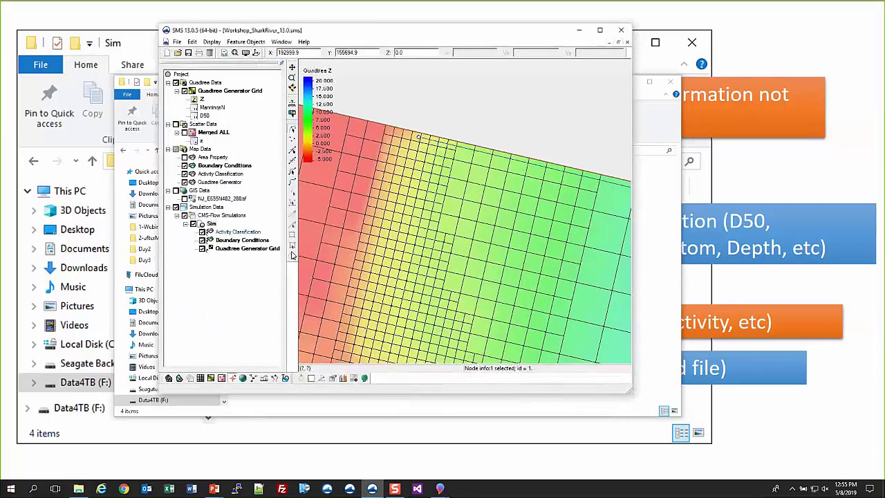
{"action": "right_click", "coordinate": [211, 224]}
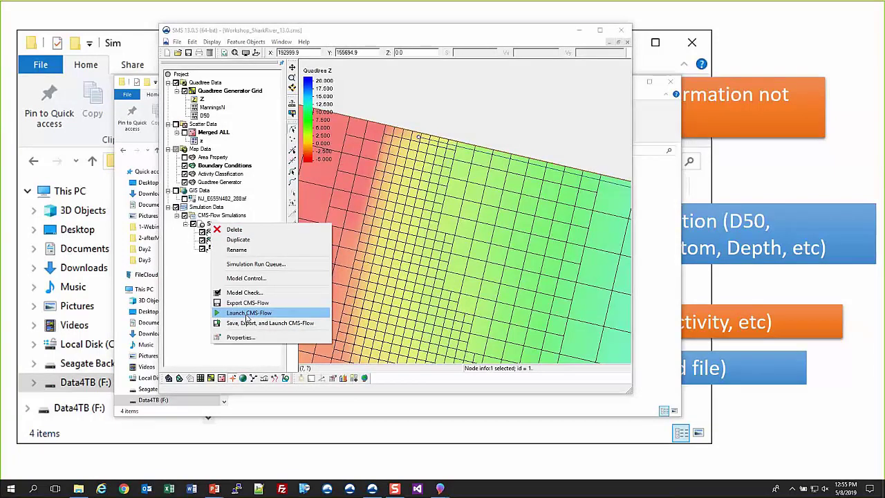
{"action": "left_click", "coordinate": [288, 315]}
{"action": "left_click_drag", "start_coordinate": [155, 19], "coordinate": [370, 31]}
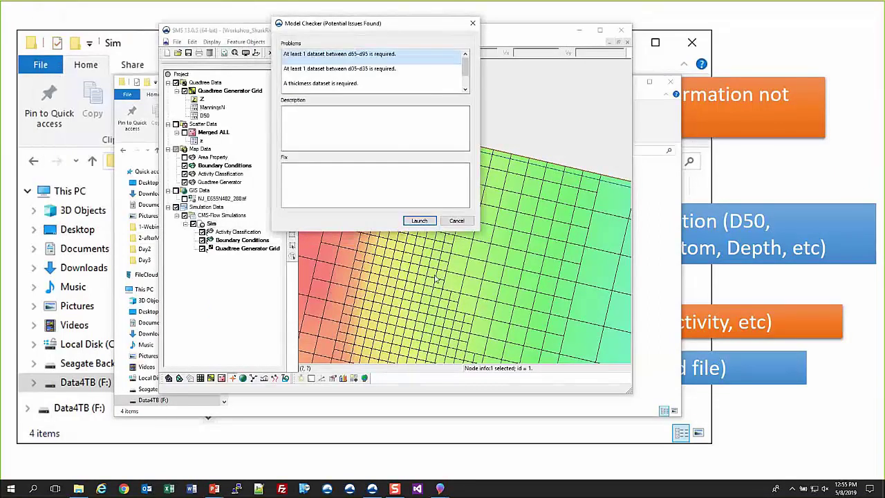
{"action": "left_click", "coordinate": [419, 221]}
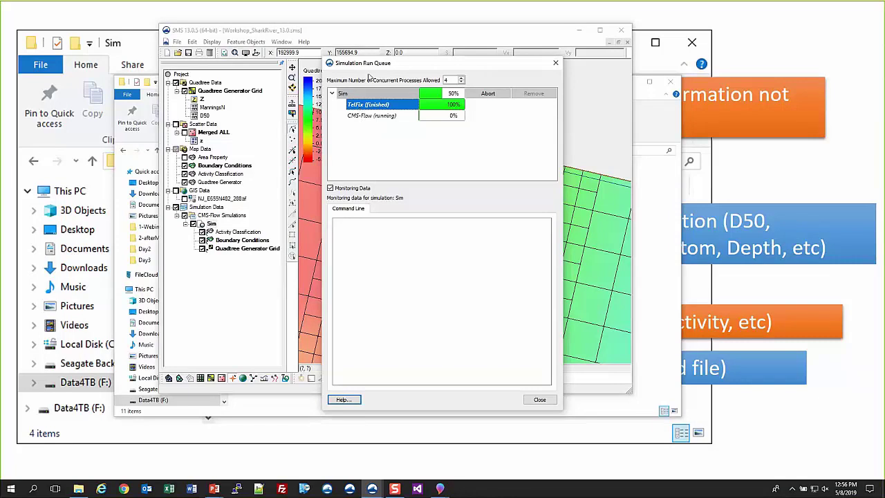
{"action": "left_click", "coordinate": [374, 117]}
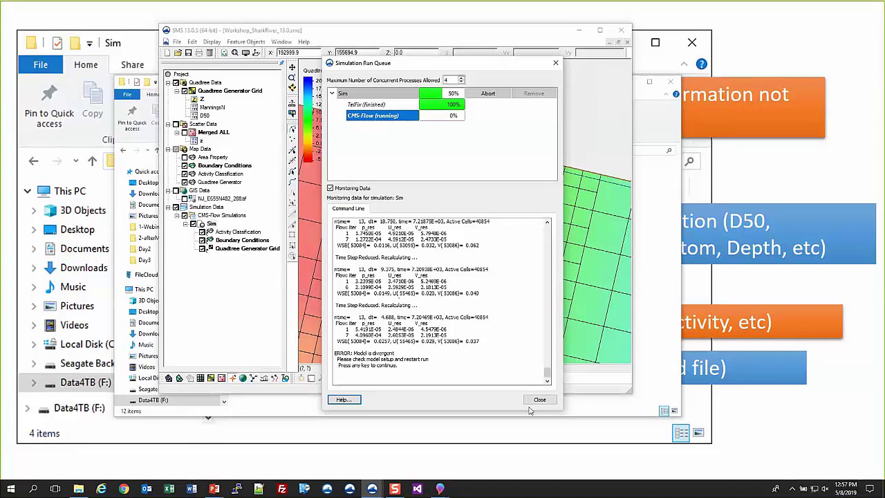
Step: Abort the Sim run, remove it from the Simulation Run Queue and close the queue
{"action": "left_click", "coordinate": [491, 94]}
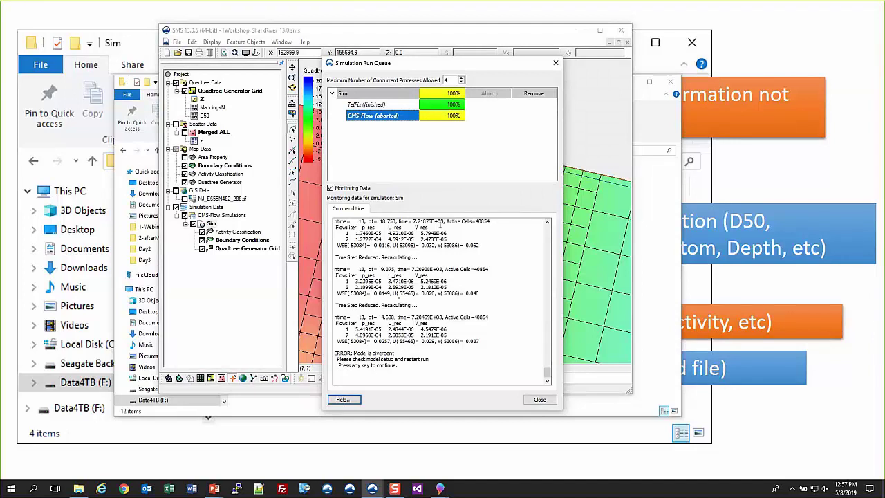
{"action": "left_click_drag", "start_coordinate": [374, 65], "coordinate": [395, 55]}
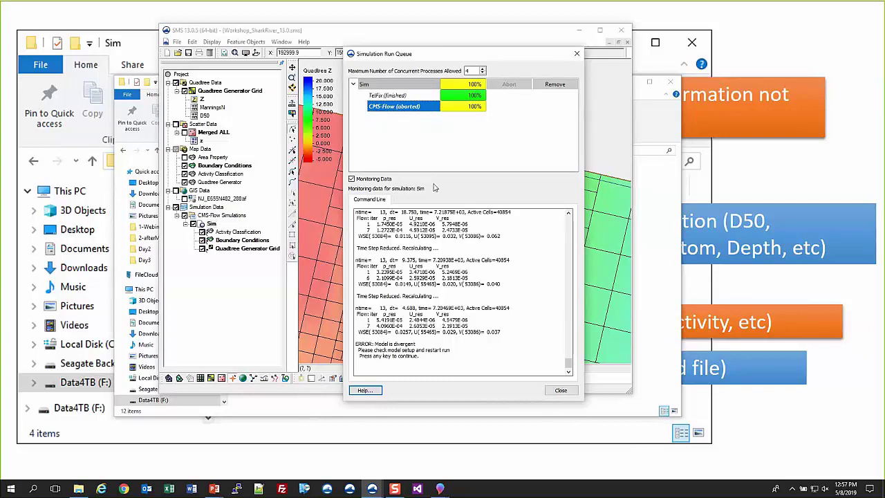
{"action": "left_click", "coordinate": [554, 84]}
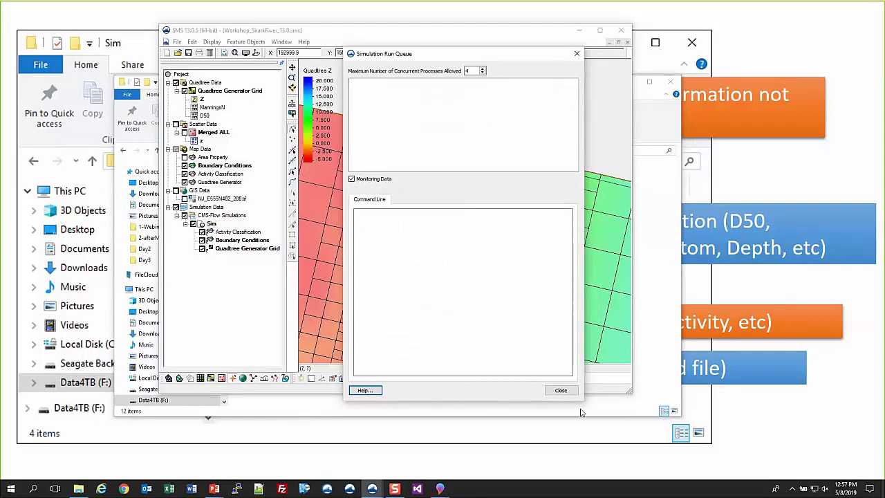
{"action": "left_click", "coordinate": [561, 390]}
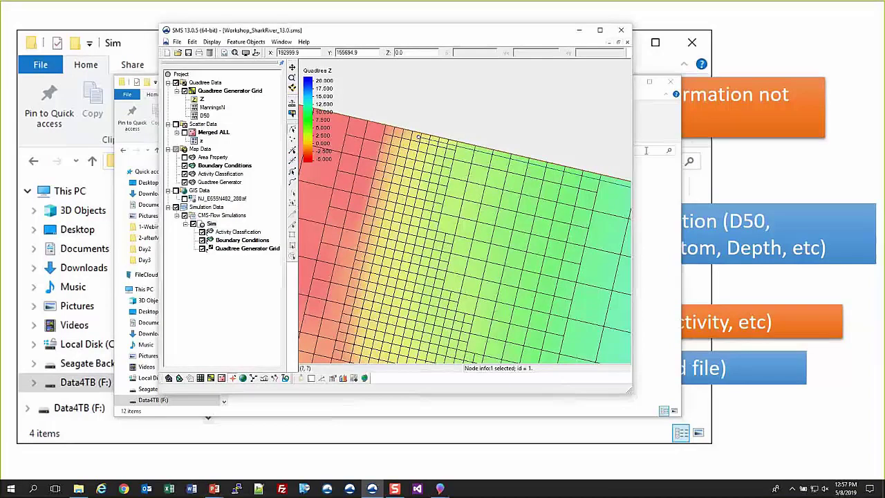
Step: Switch to File Explorer and review the run's .tel file and its diag, morph, trans, vel and wse H5 files in the Sim folder
{"action": "left_click", "coordinate": [132, 175]}
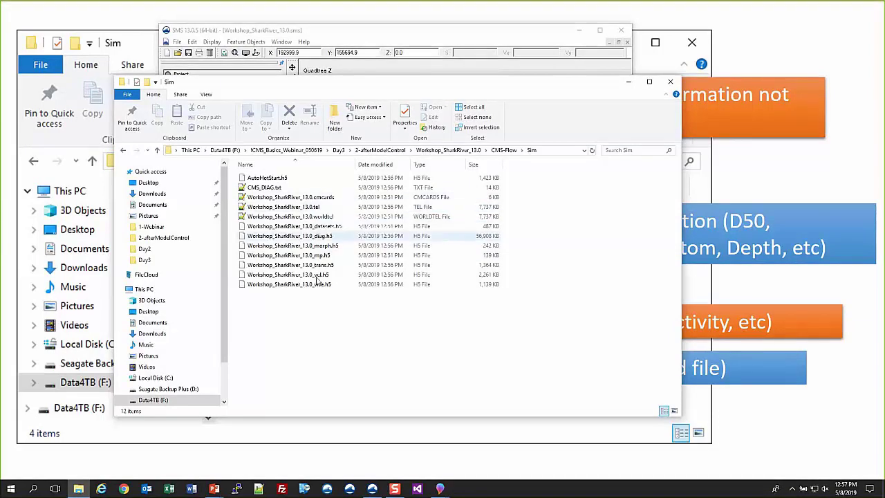
{"action": "left_click", "coordinate": [294, 208]}
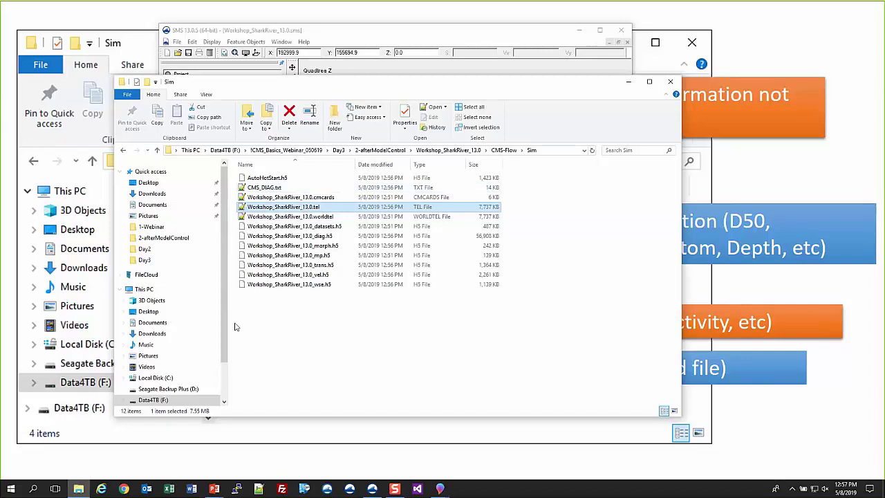
{"action": "left_click", "coordinate": [293, 236]}
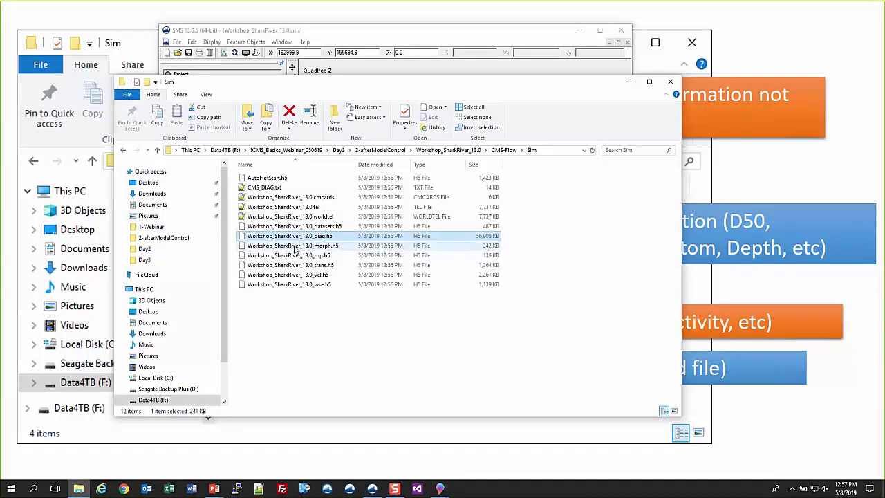
{"action": "left_click", "coordinate": [295, 248]}
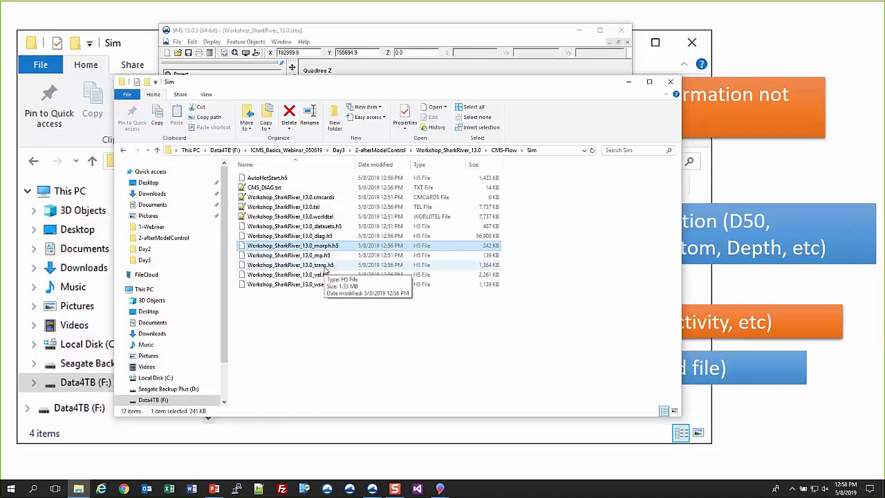
{"action": "left_click", "coordinate": [324, 267]}
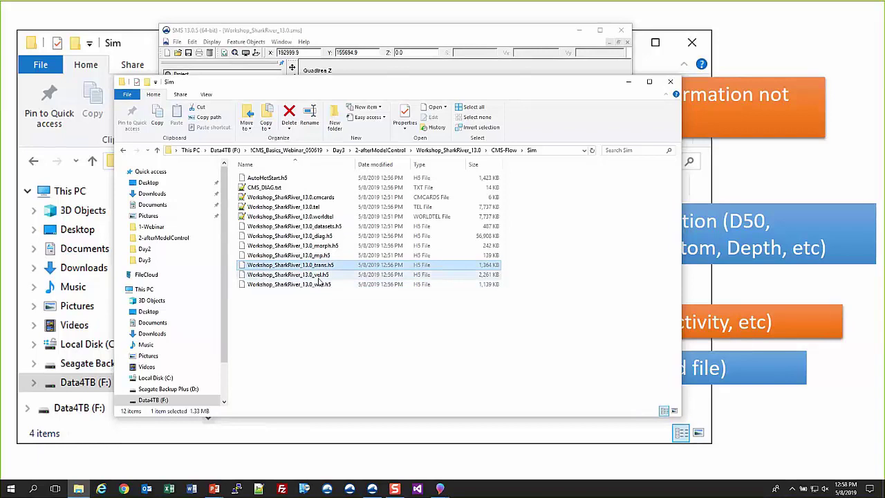
{"action": "left_click", "coordinate": [319, 277]}
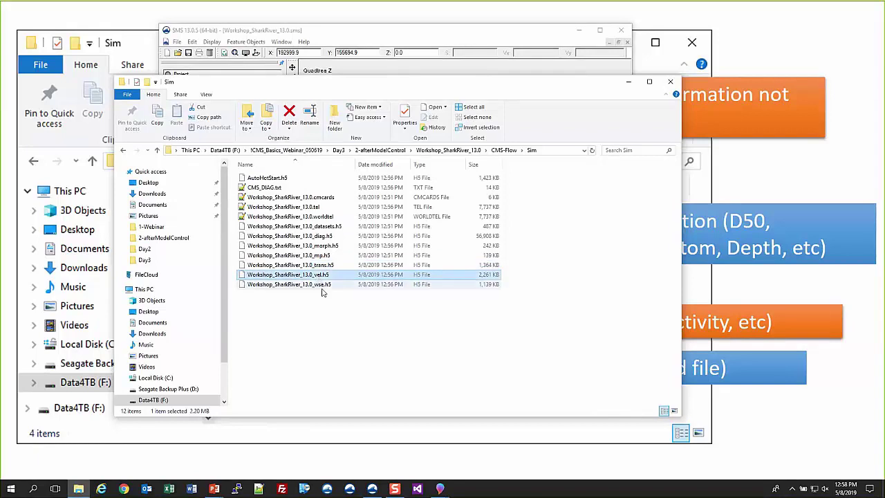
{"action": "left_click", "coordinate": [320, 285]}
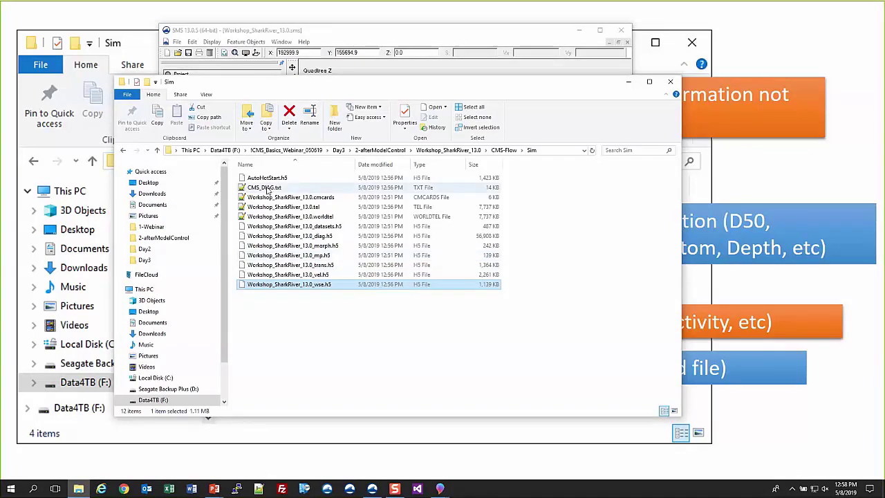
Step: Open CMS_DIAG.txt from the Sim folder in Notepad++ and skim its grid, hydrodynamics, timing and hot start settings
{"action": "left_click", "coordinate": [265, 190]}
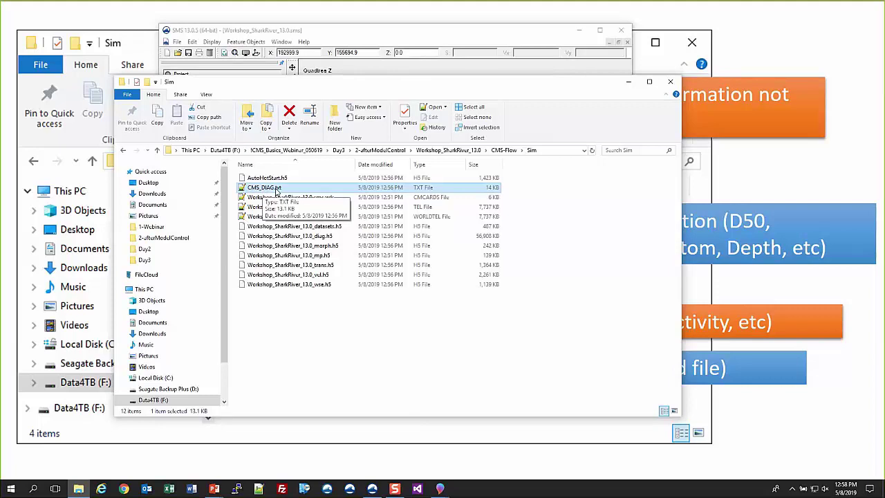
{"action": "double_click", "coordinate": [276, 189]}
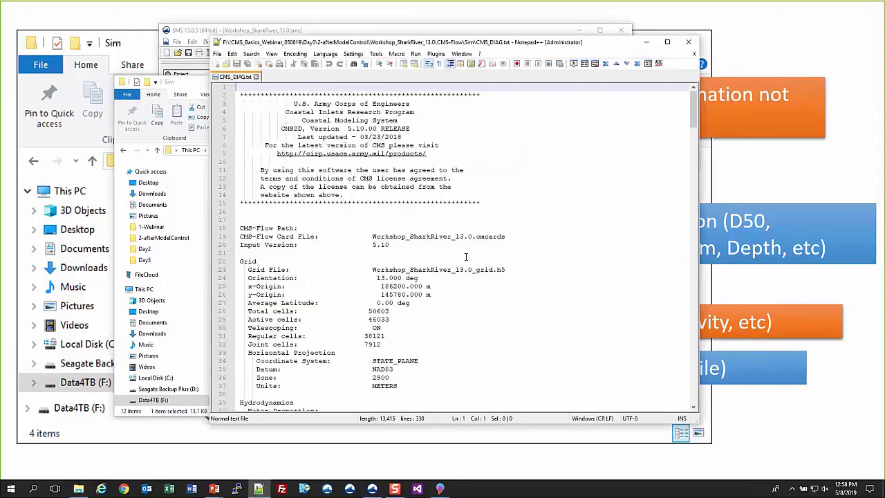
{"action": "scroll", "coordinate": [465, 257], "scroll_direction": "down", "scroll_amount": 6}
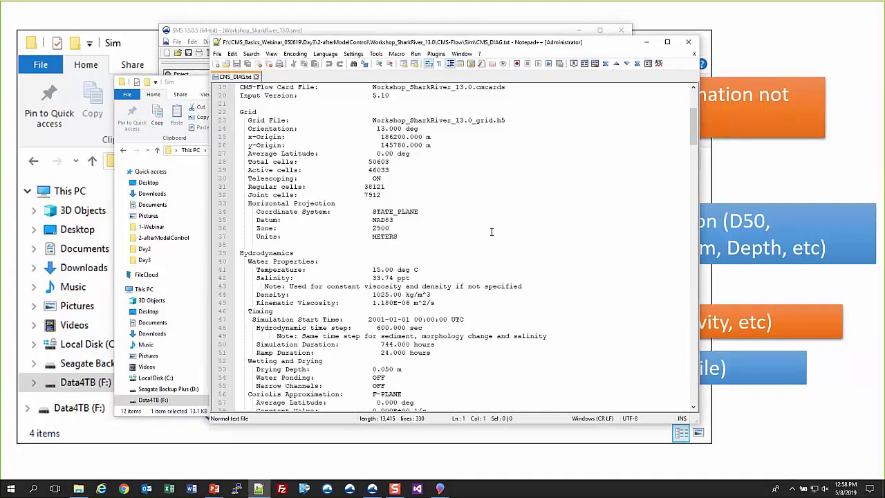
{"action": "scroll", "coordinate": [492, 232], "scroll_direction": "down", "scroll_amount": 19}
{"action": "scroll", "coordinate": [467, 226], "scroll_direction": "down", "scroll_amount": 20}
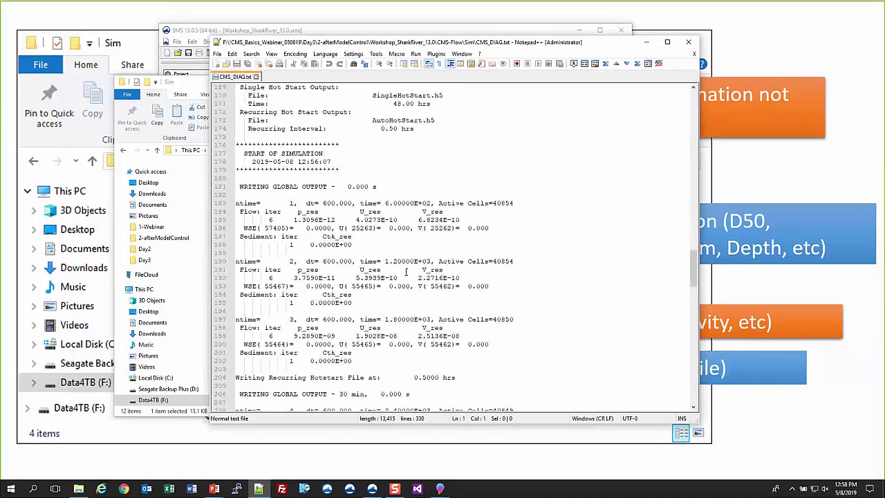
Step: Read the log's per-time-step flow and sediment output from the start of the simulation through to the end of the file
{"action": "scroll", "coordinate": [343, 211], "scroll_direction": "down", "scroll_amount": 4}
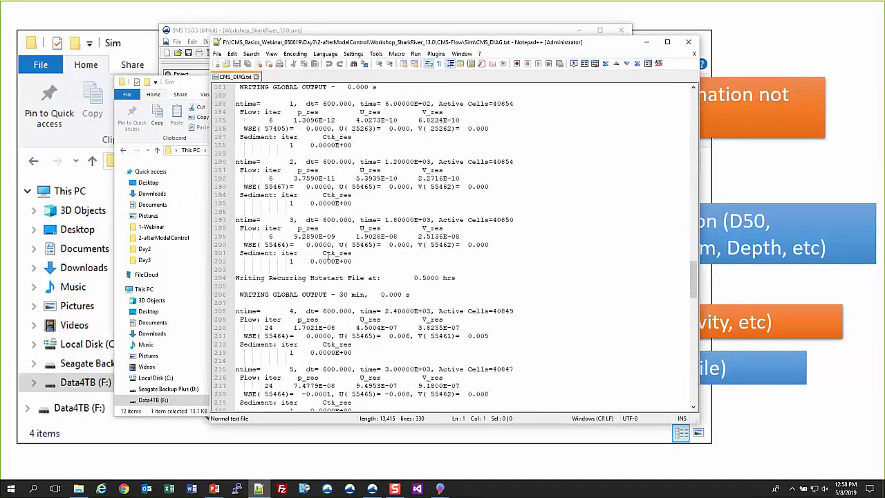
{"action": "scroll", "coordinate": [410, 297], "scroll_direction": "down", "scroll_amount": 6}
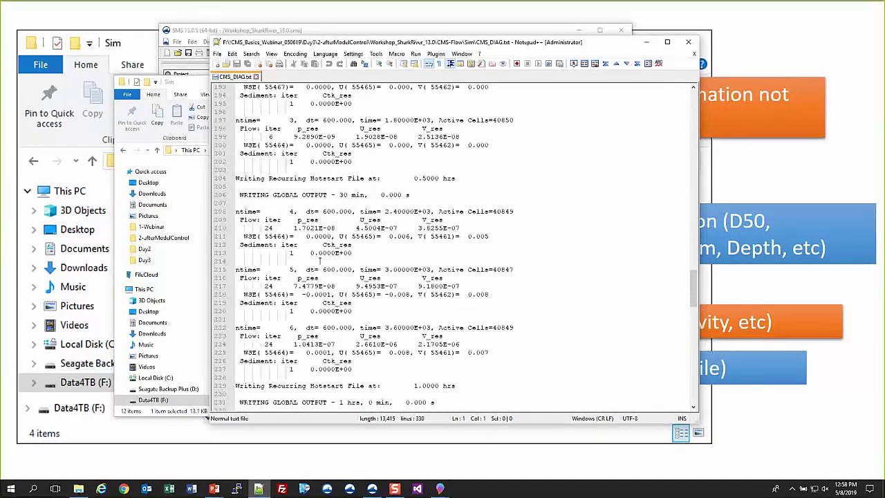
{"action": "scroll", "coordinate": [318, 289], "scroll_direction": "down", "scroll_amount": 3}
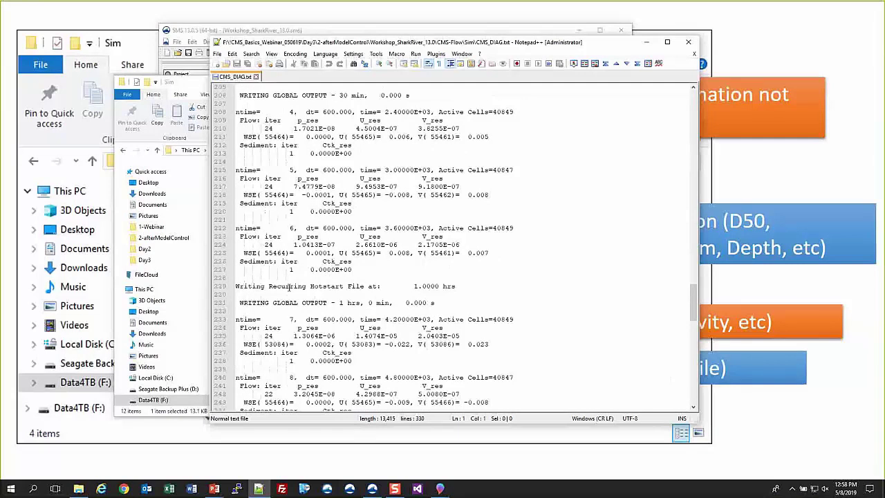
{"action": "scroll", "coordinate": [320, 284], "scroll_direction": "down", "scroll_amount": 10}
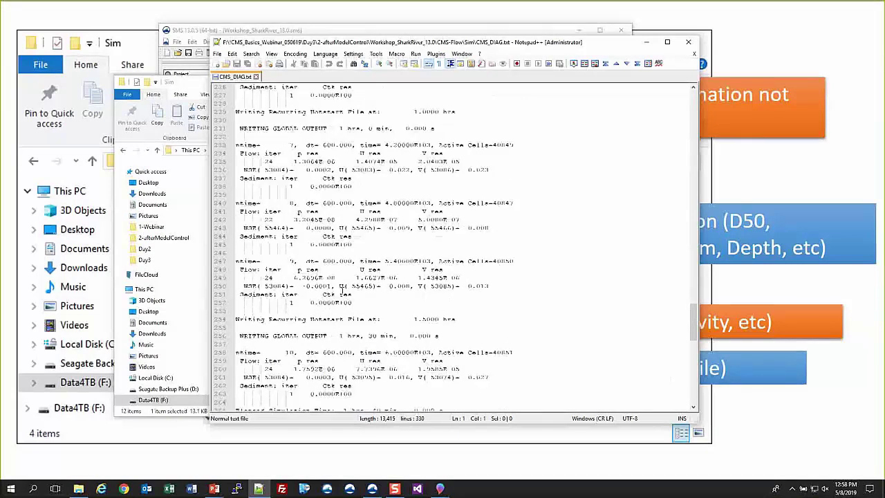
{"action": "scroll", "coordinate": [353, 304], "scroll_direction": "down", "scroll_amount": 12}
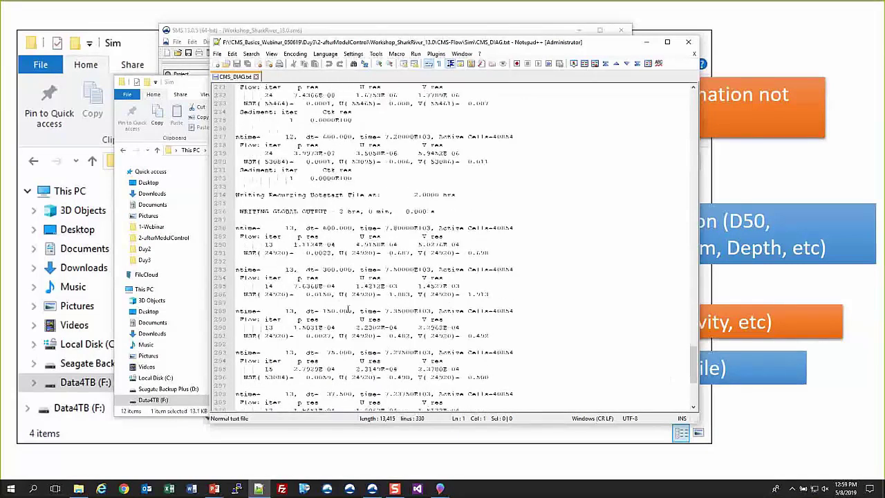
{"action": "scroll", "coordinate": [346, 300], "scroll_direction": "down", "scroll_amount": 2}
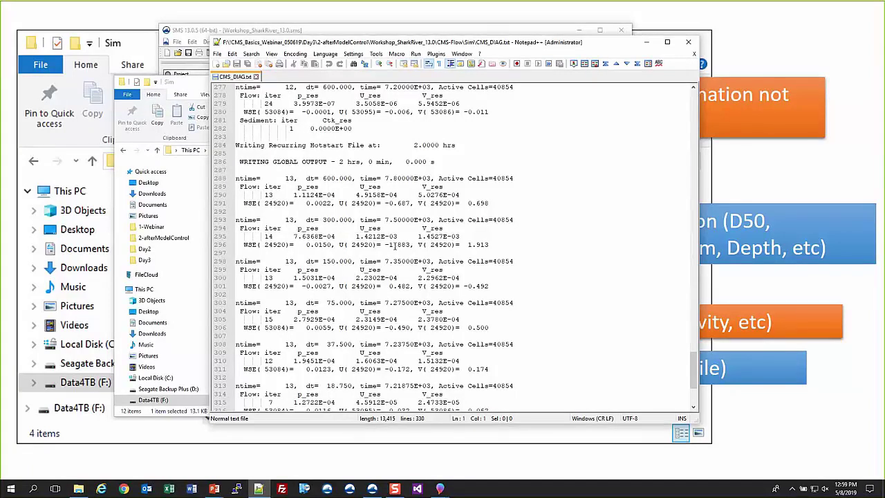
{"action": "scroll", "coordinate": [390, 297], "scroll_direction": "down", "scroll_amount": 2}
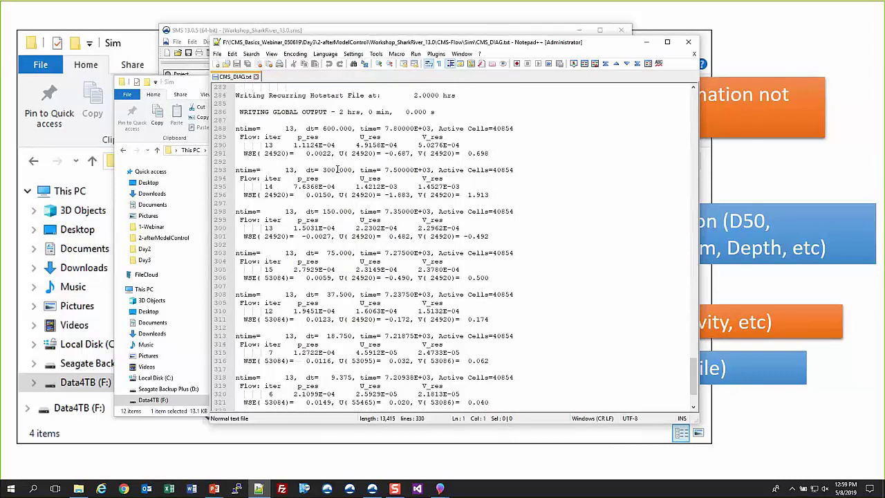
{"action": "scroll", "coordinate": [344, 279], "scroll_direction": "down", "scroll_amount": 3}
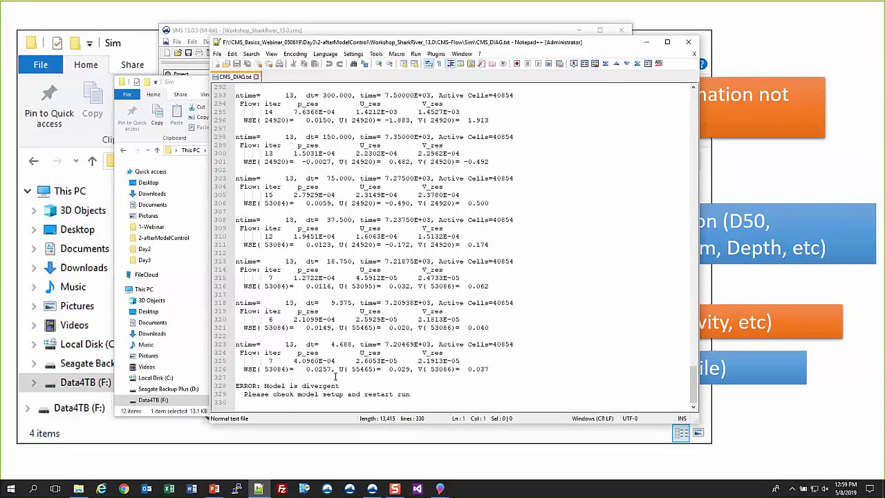
Step: Go back to the time step 3 entry in the log and highlight its ntime, dt, time and Active Cells values
{"action": "scroll", "coordinate": [361, 285], "scroll_direction": "up", "scroll_amount": 7}
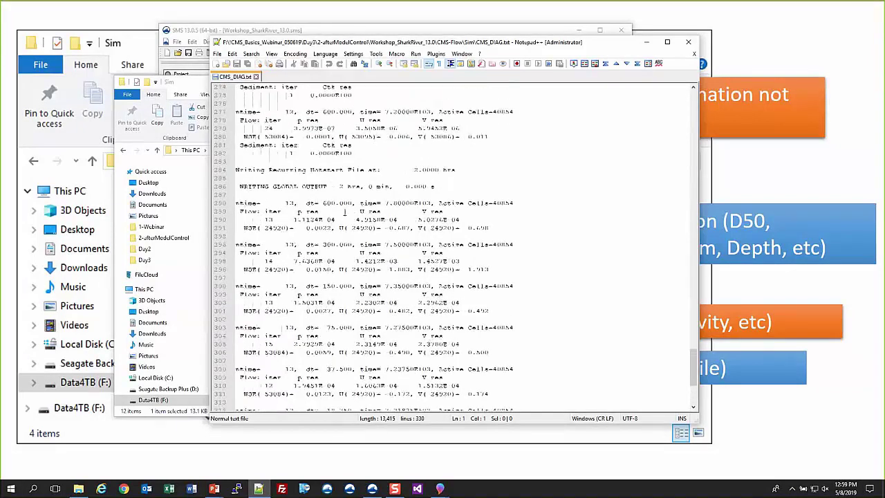
{"action": "scroll", "coordinate": [345, 211], "scroll_direction": "up", "scroll_amount": 4}
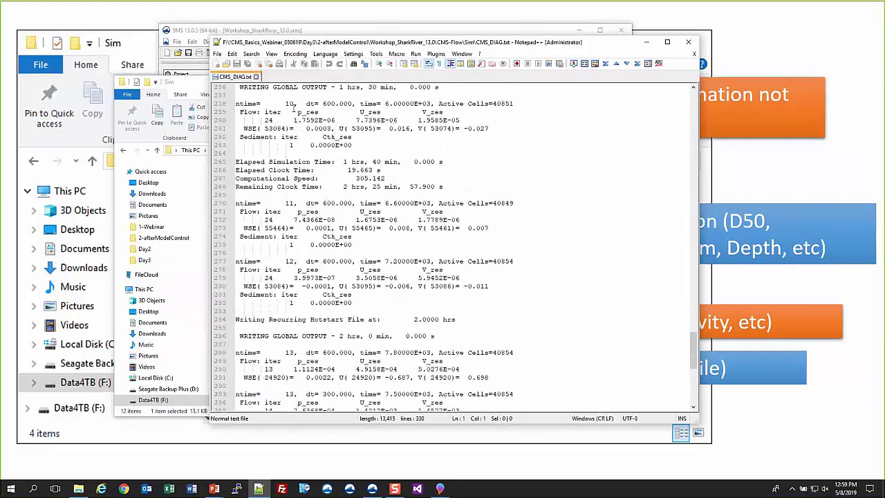
{"action": "scroll", "coordinate": [294, 108], "scroll_direction": "up", "scroll_amount": 18}
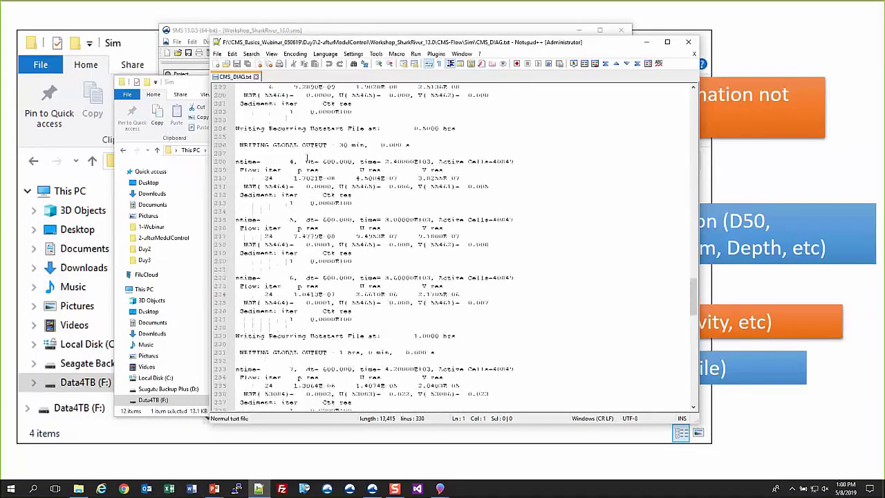
{"action": "scroll", "coordinate": [306, 158], "scroll_direction": "up", "scroll_amount": 4}
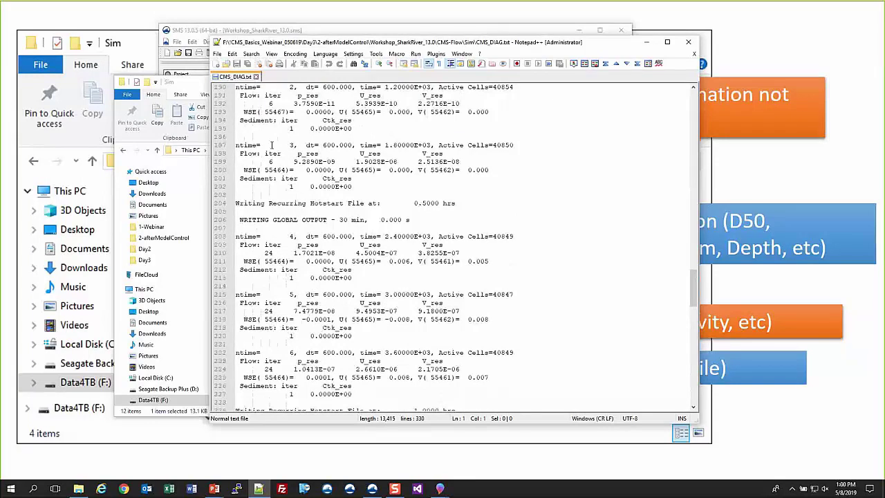
{"action": "left_click_drag", "start_coordinate": [293, 144], "coordinate": [235, 144]}
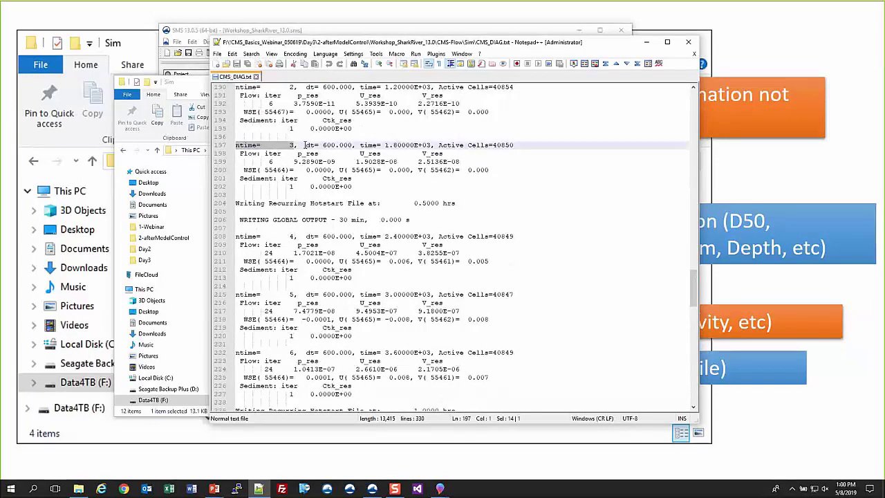
{"action": "left_click_drag", "start_coordinate": [305, 145], "coordinate": [353, 145]}
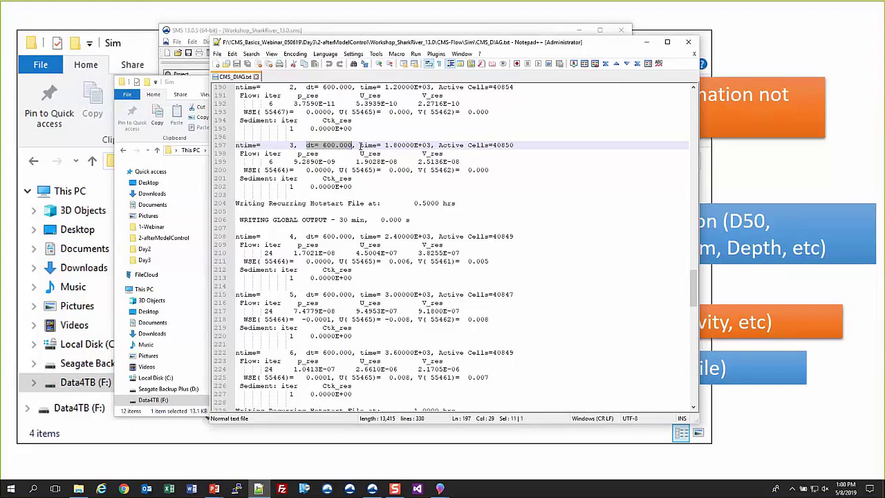
{"action": "left_click_drag", "start_coordinate": [361, 146], "coordinate": [515, 146]}
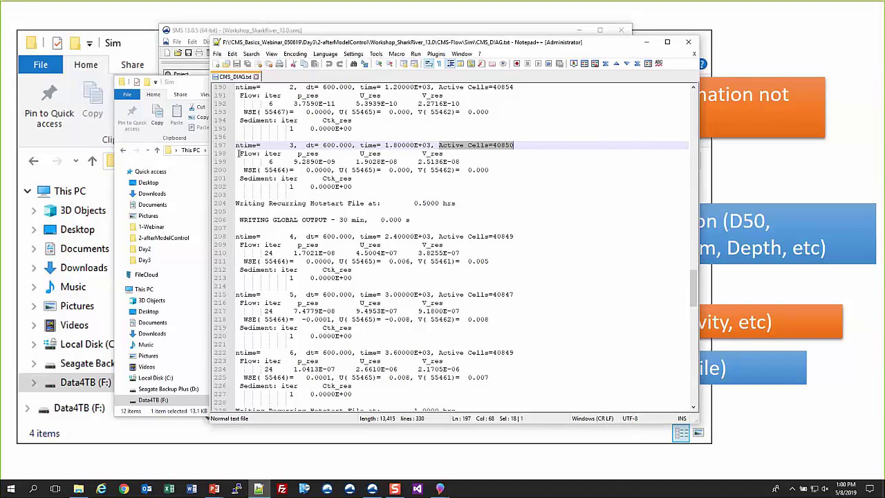
Step: Highlight the flow iteration count and the p_res, U_res and V_res residuals of time step 3
{"action": "left_click_drag", "start_coordinate": [239, 153], "coordinate": [488, 163]}
{"action": "left_click", "coordinate": [489, 163]}
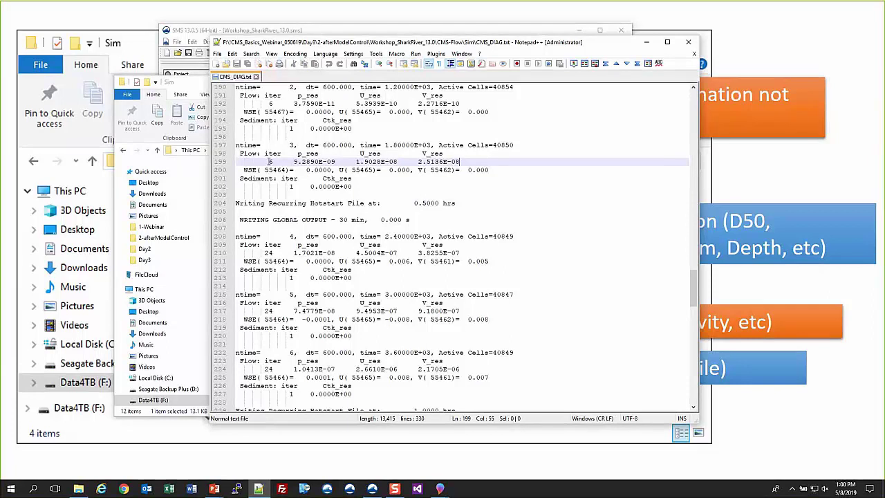
{"action": "left_click_drag", "start_coordinate": [269, 161], "coordinate": [277, 161]}
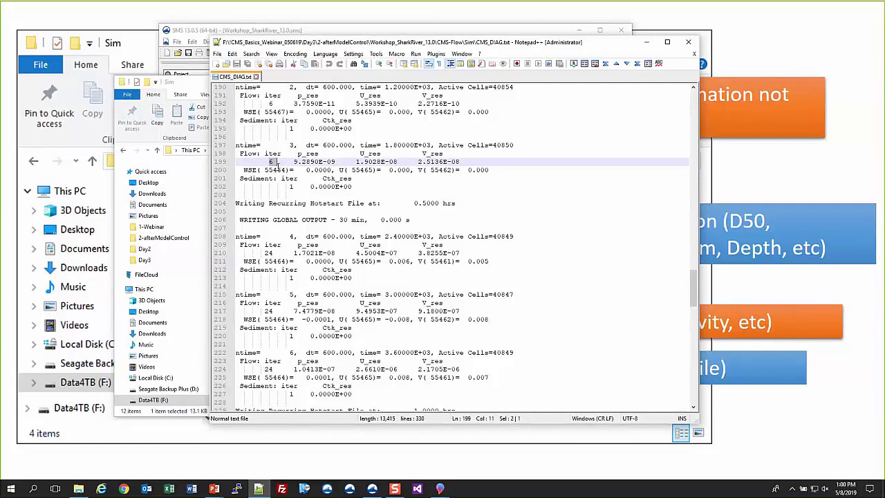
{"action": "left_click", "coordinate": [301, 163]}
{"action": "left_click_drag", "start_coordinate": [302, 163], "coordinate": [336, 161]}
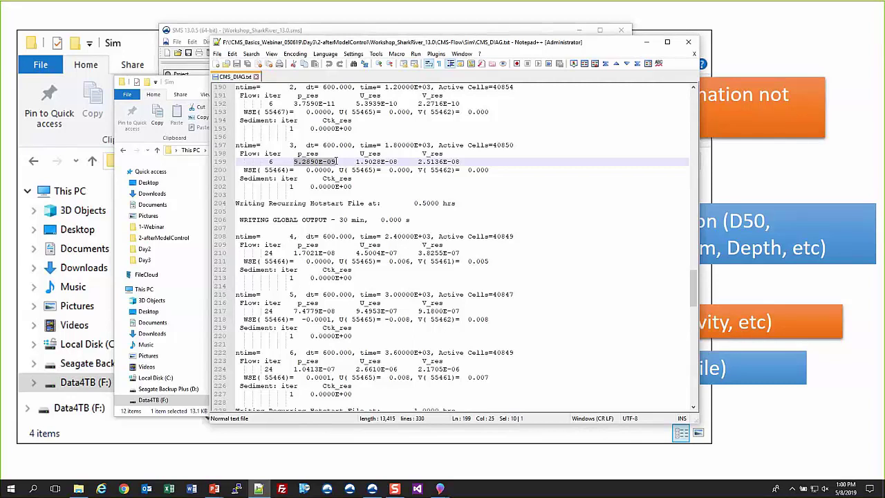
{"action": "left_click_drag", "start_coordinate": [355, 162], "coordinate": [468, 162]}
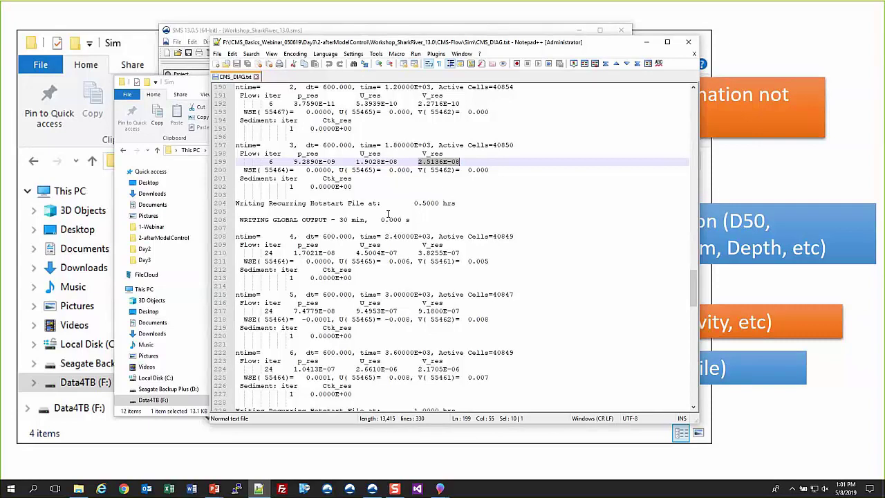
Step: Examine how the residuals and dt values develop in the following time steps, especially the repeated ntime 13 entries
{"action": "scroll", "coordinate": [363, 290], "scroll_direction": "down", "scroll_amount": 16}
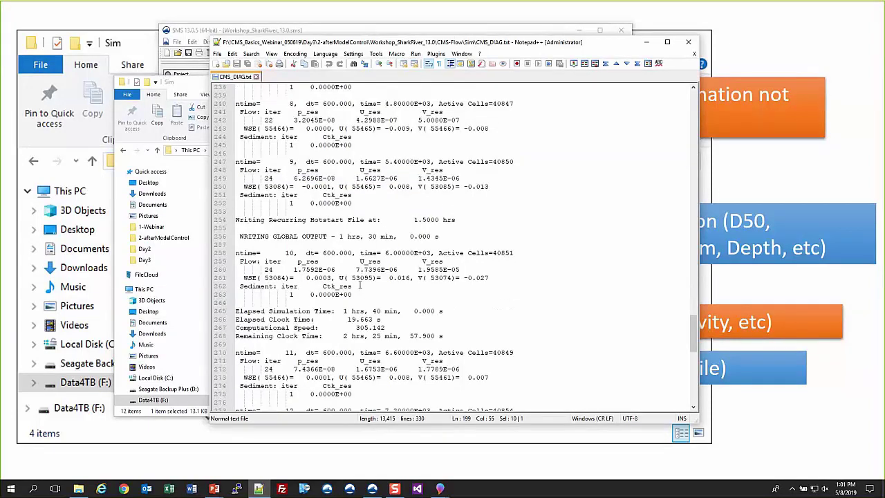
{"action": "scroll", "coordinate": [359, 288], "scroll_direction": "down", "scroll_amount": 9}
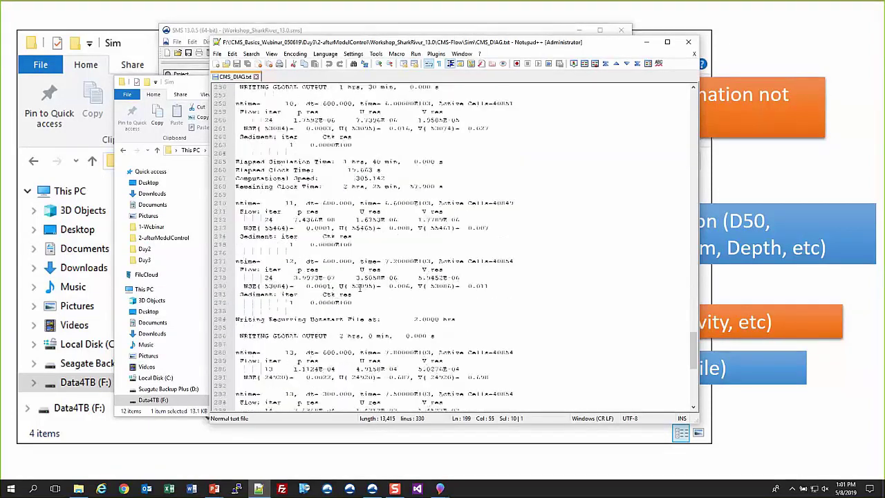
{"action": "scroll", "coordinate": [359, 288], "scroll_direction": "down", "scroll_amount": 1}
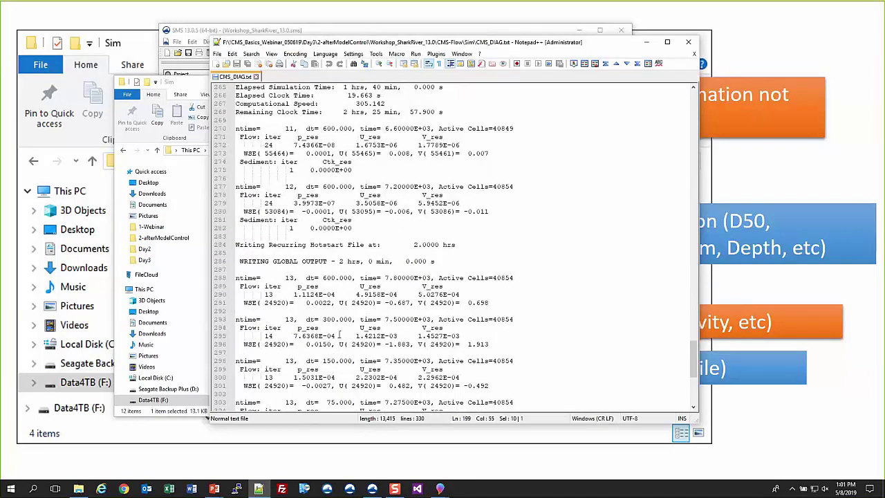
{"action": "scroll", "coordinate": [338, 335], "scroll_direction": "down", "scroll_amount": 1}
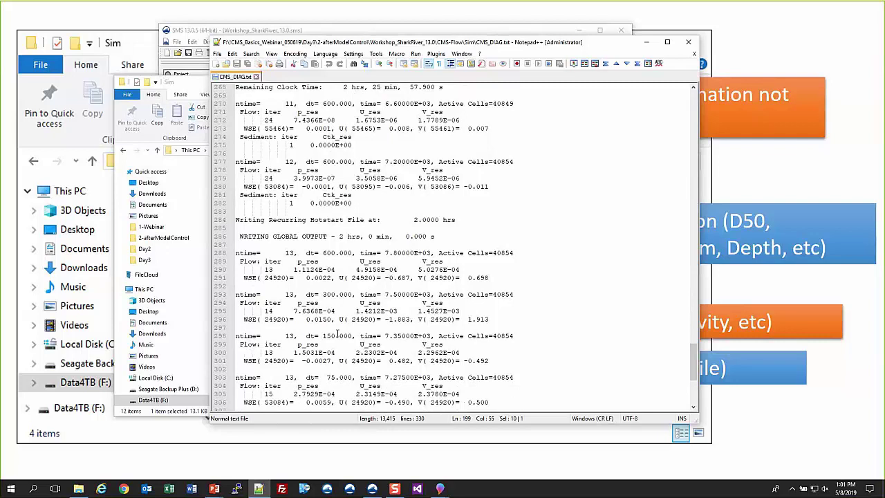
{"action": "scroll", "coordinate": [339, 353], "scroll_direction": "down", "scroll_amount": 3}
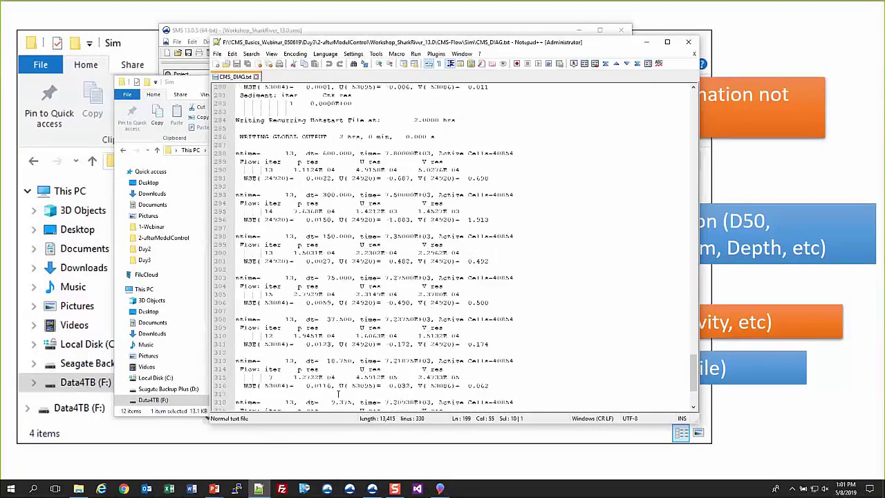
{"action": "scroll", "coordinate": [341, 390], "scroll_direction": "down", "scroll_amount": 4}
Step: Highlight the sediment Ctk_res residual label of time step 9 and review it in the following entries
{"action": "scroll", "coordinate": [339, 394], "scroll_direction": "up", "scroll_amount": 14}
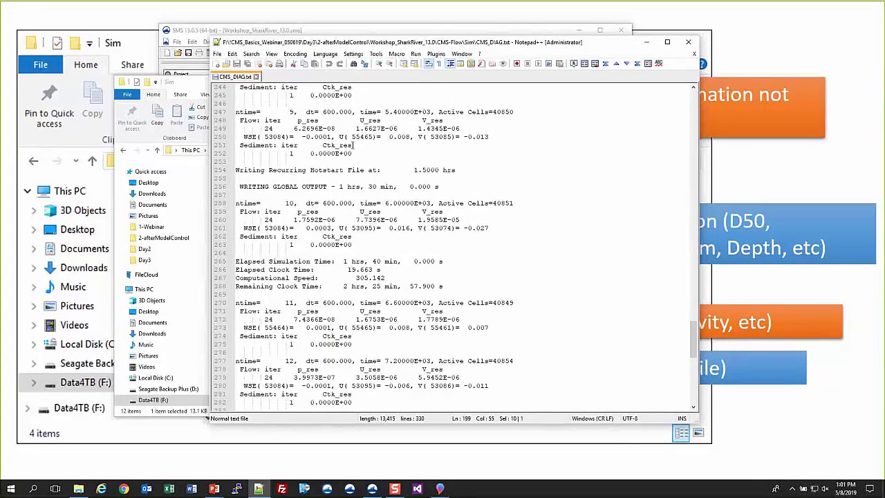
{"action": "double_click", "coordinate": [343, 145]}
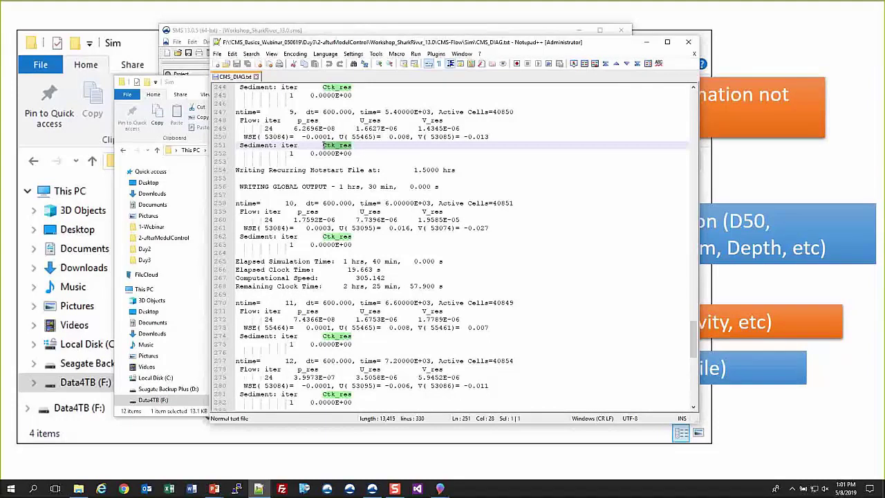
{"action": "left_click", "coordinate": [323, 145]}
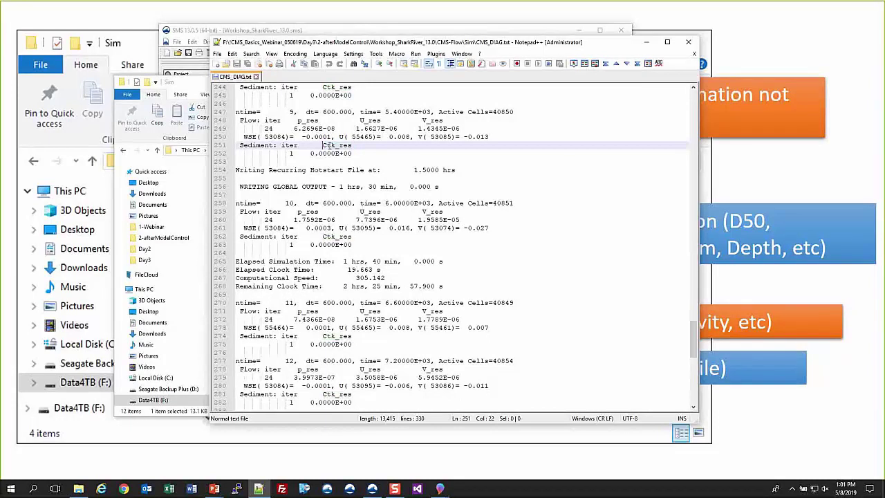
{"action": "scroll", "coordinate": [315, 280], "scroll_direction": "down", "scroll_amount": 7}
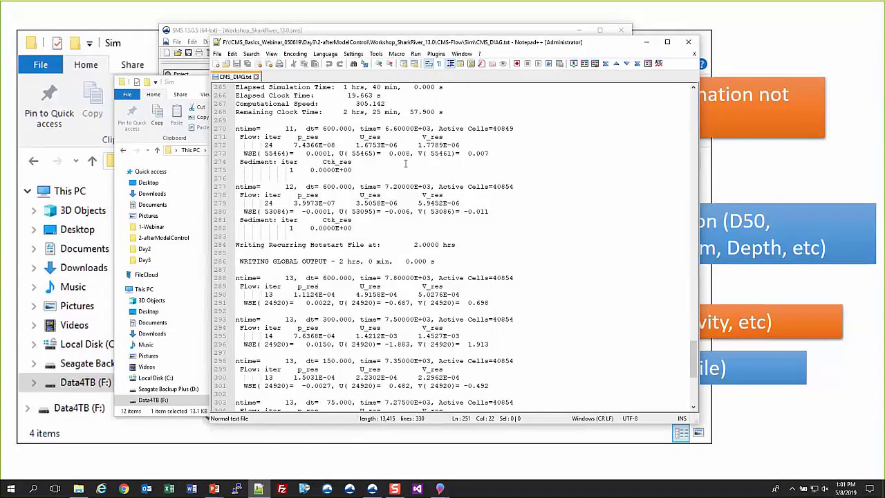
Step: Close the diagnostic log and switch back to SMS to view a wider area of the quadtree grid
{"action": "left_click", "coordinate": [687, 43]}
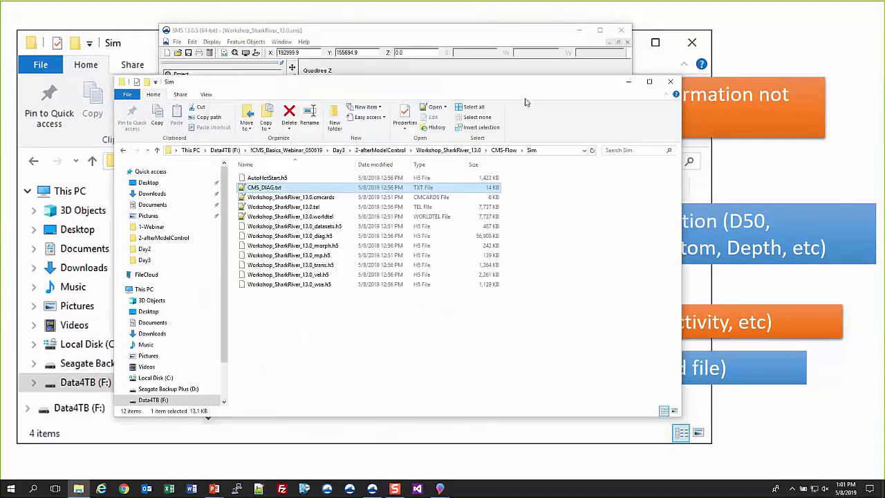
{"action": "left_click", "coordinate": [505, 32]}
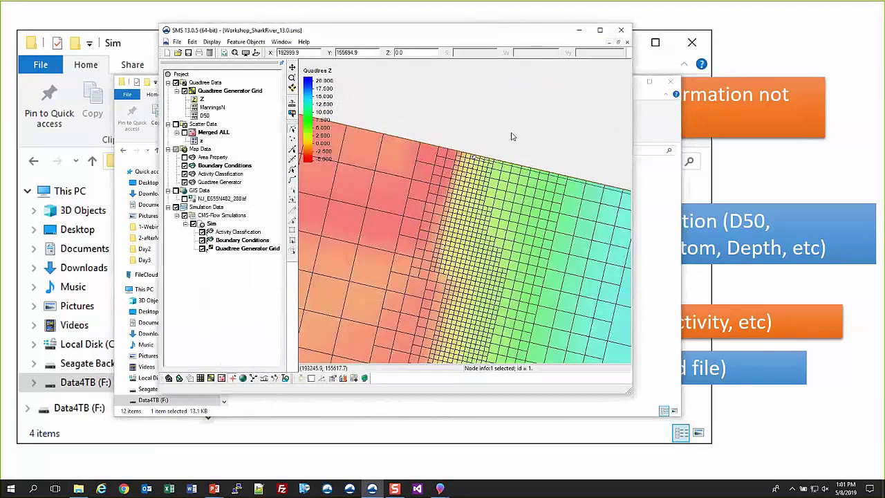
{"action": "scroll", "coordinate": [512, 136], "scroll_direction": "down", "scroll_amount": 5}
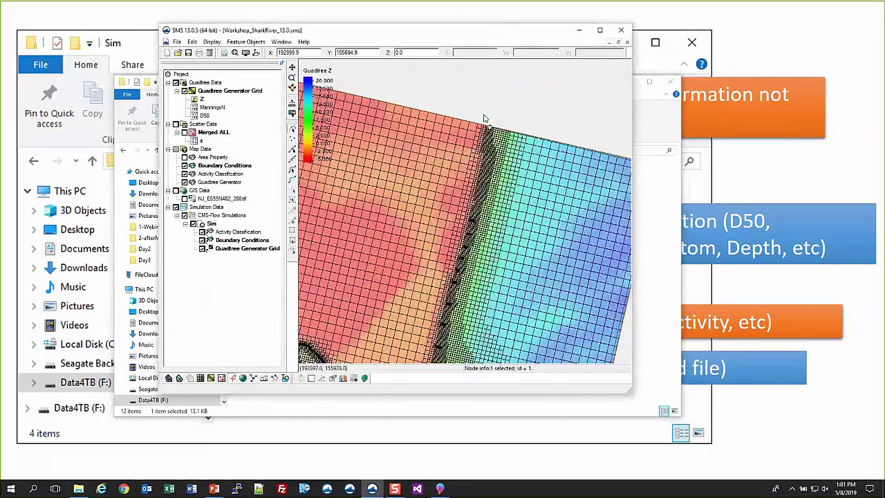
Step: Turn off the specified data range in the quadtree contour display options
{"action": "scroll", "coordinate": [483, 108], "scroll_direction": "down", "scroll_amount": 3}
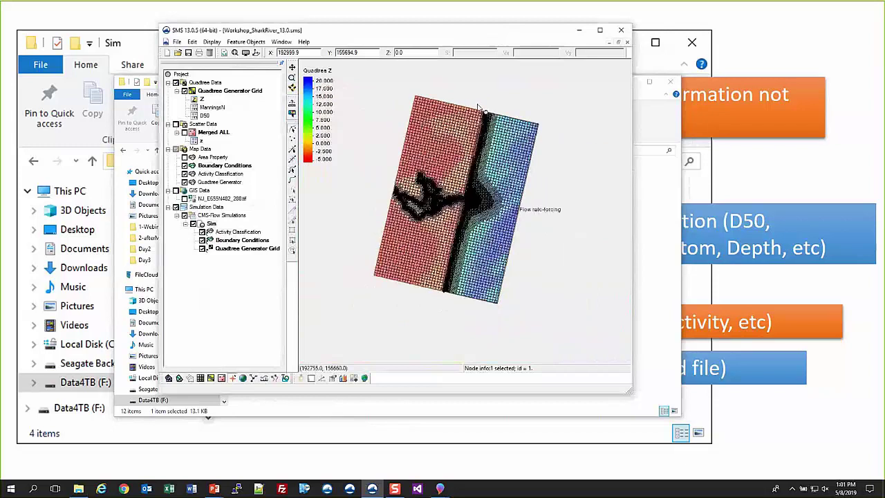
{"action": "scroll", "coordinate": [455, 178], "scroll_direction": "up", "scroll_amount": 4}
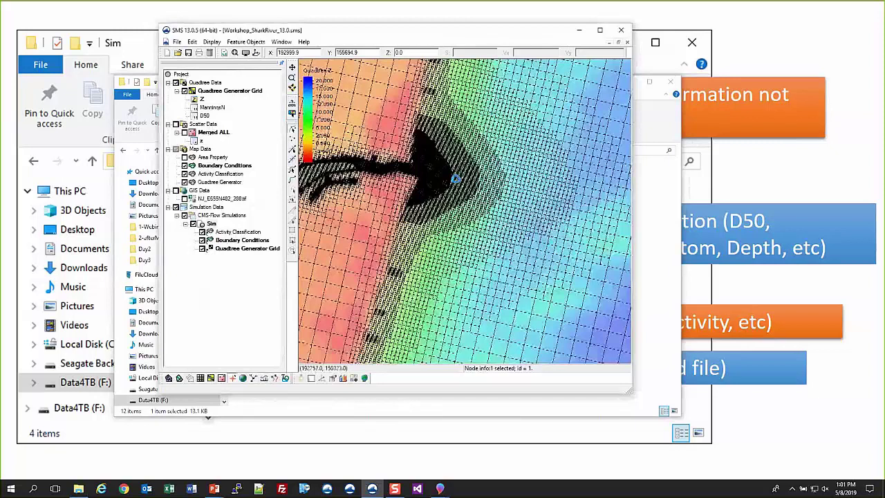
{"action": "scroll", "coordinate": [454, 179], "scroll_direction": "down", "scroll_amount": 2}
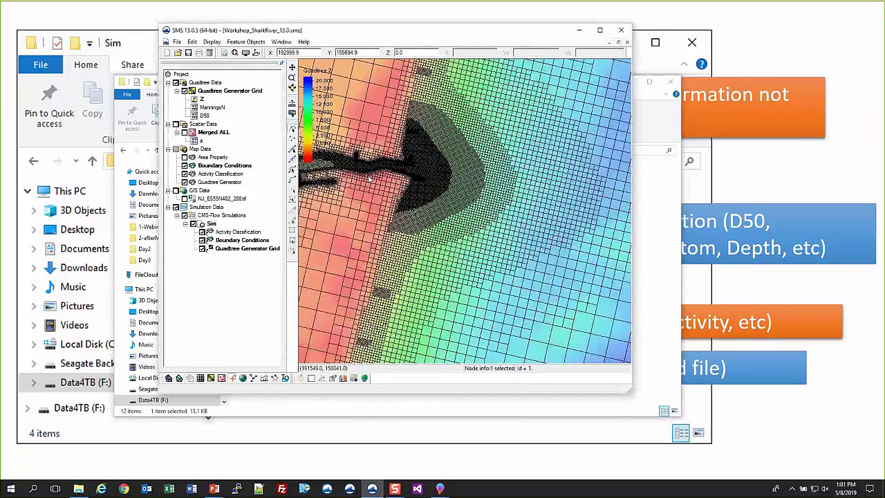
{"action": "key", "text": "ctrl+d"}
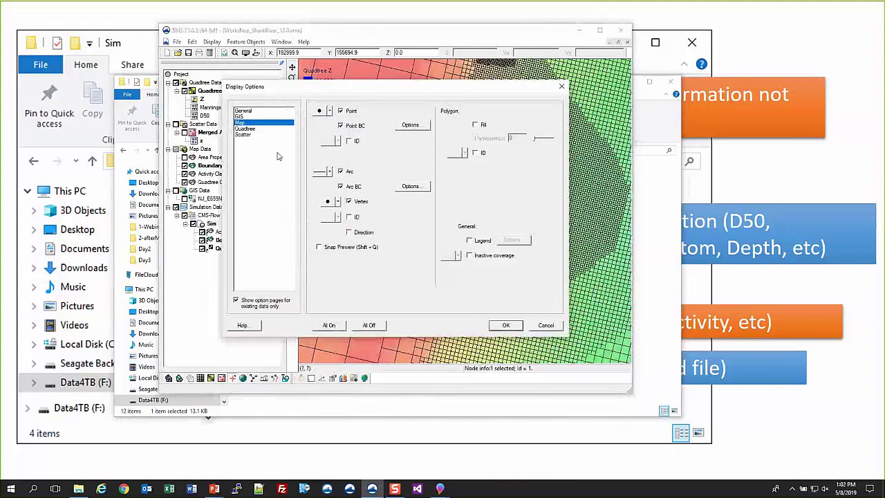
{"action": "key", "text": "Down"}
{"action": "left_click", "coordinate": [346, 104]}
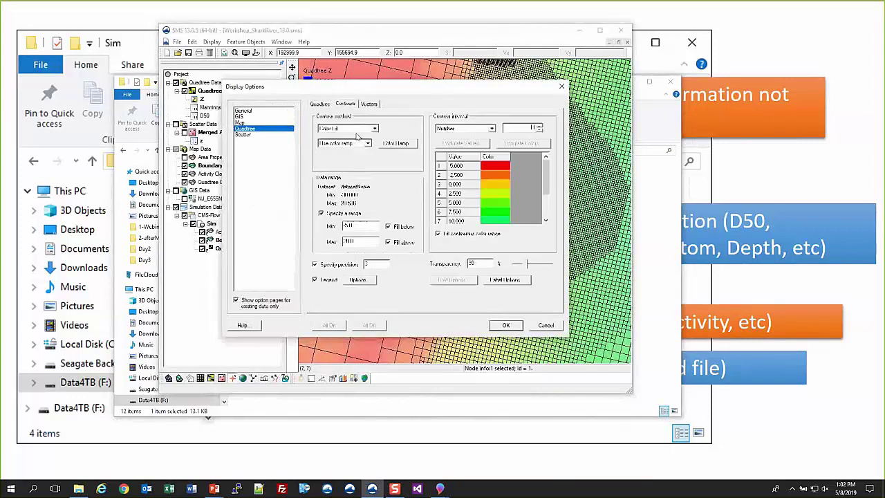
{"action": "left_click", "coordinate": [499, 323]}
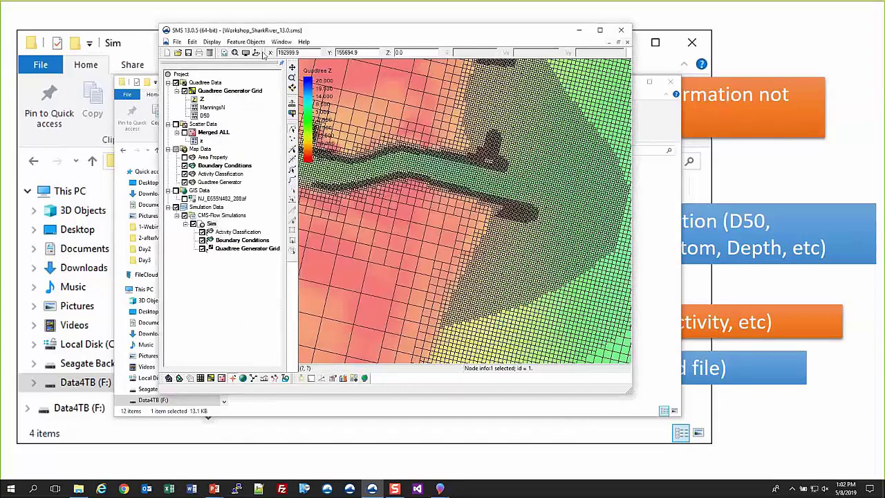
Step: Hide the cell edges in the quadtree display options
{"action": "left_click", "coordinate": [256, 53]}
{"action": "left_click", "coordinate": [246, 128]}
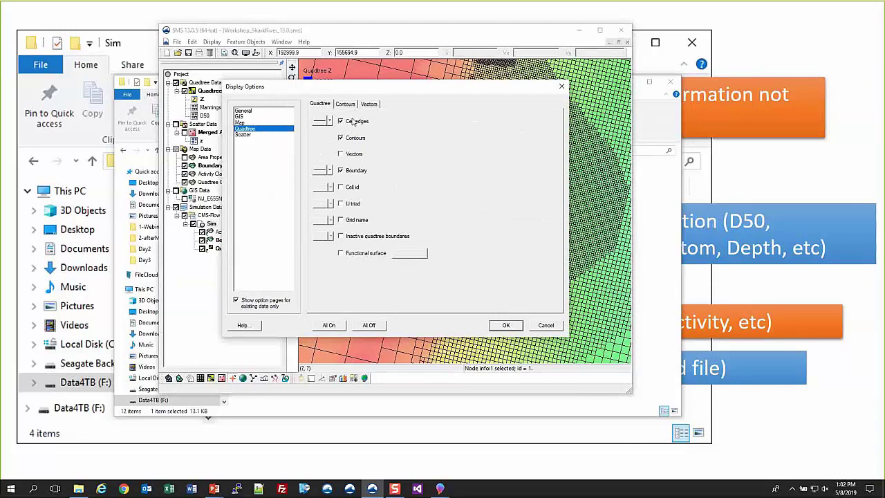
{"action": "left_click", "coordinate": [505, 325]}
Step: Display the ManningsN dataset over the NJ_E655N482_288.tif aerial image and inspect the areas around the three bridges
{"action": "left_click", "coordinate": [204, 108]}
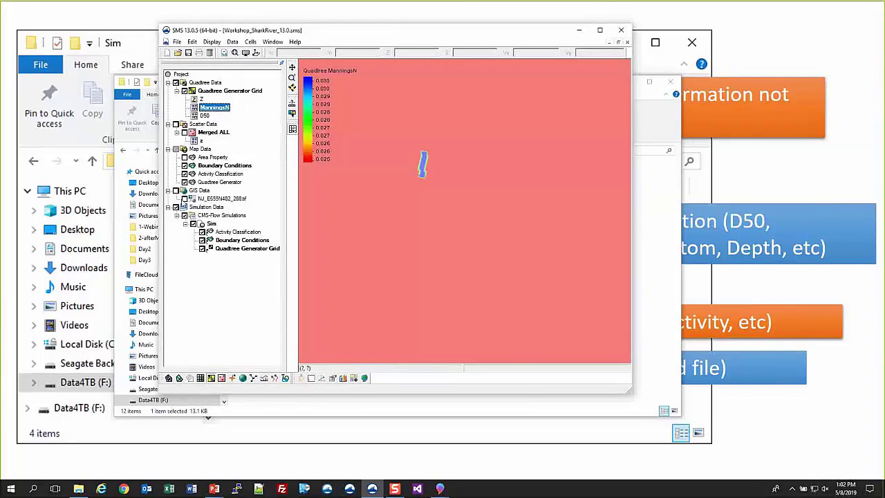
{"action": "scroll", "coordinate": [463, 181], "scroll_direction": "up", "scroll_amount": 5}
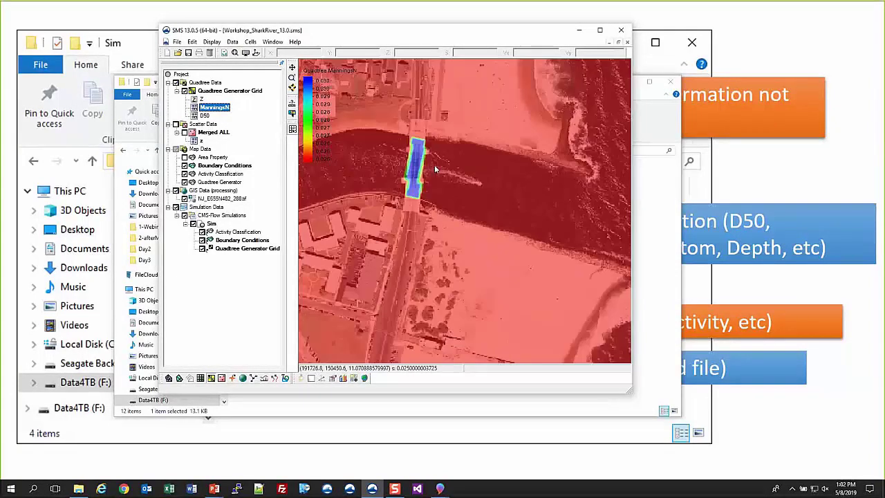
{"action": "scroll", "coordinate": [579, 192], "scroll_direction": "down", "scroll_amount": 3}
{"action": "scroll", "coordinate": [573, 202], "scroll_direction": "up", "scroll_amount": 3}
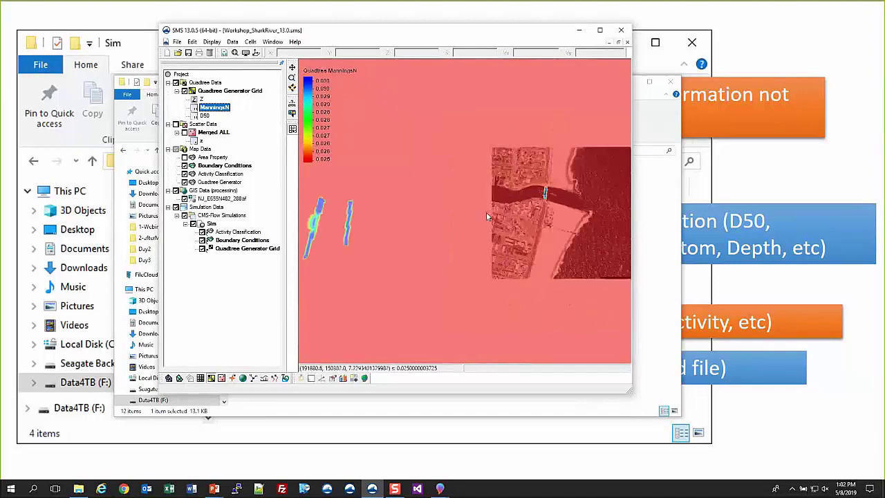
{"action": "scroll", "coordinate": [319, 220], "scroll_direction": "up", "scroll_amount": 2}
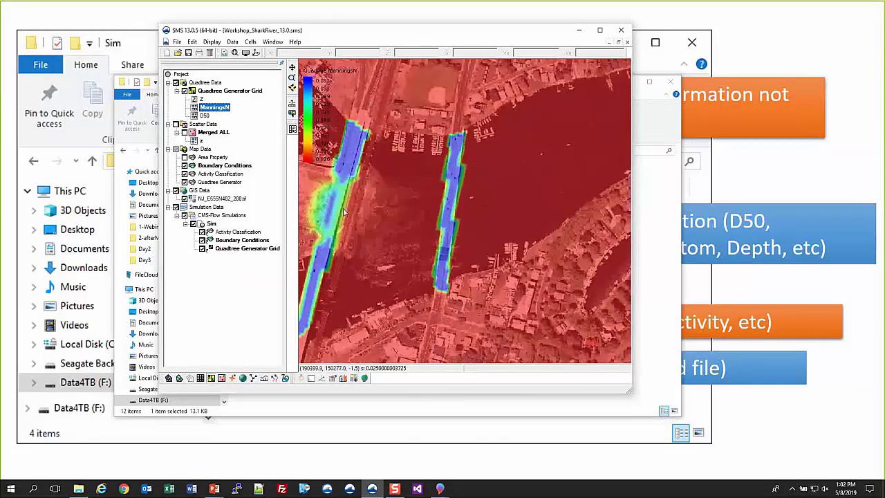
Step: Set the ManningsN value of the small cell on the west edge of the western bridge to 0.03
{"action": "left_click", "coordinate": [331, 201]}
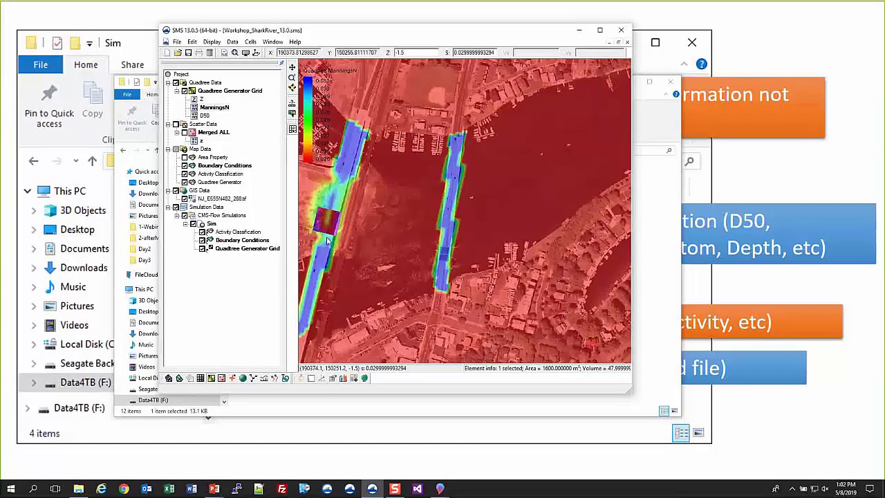
{"action": "left_click", "coordinate": [325, 241]}
{"action": "left_click", "coordinate": [316, 237]}
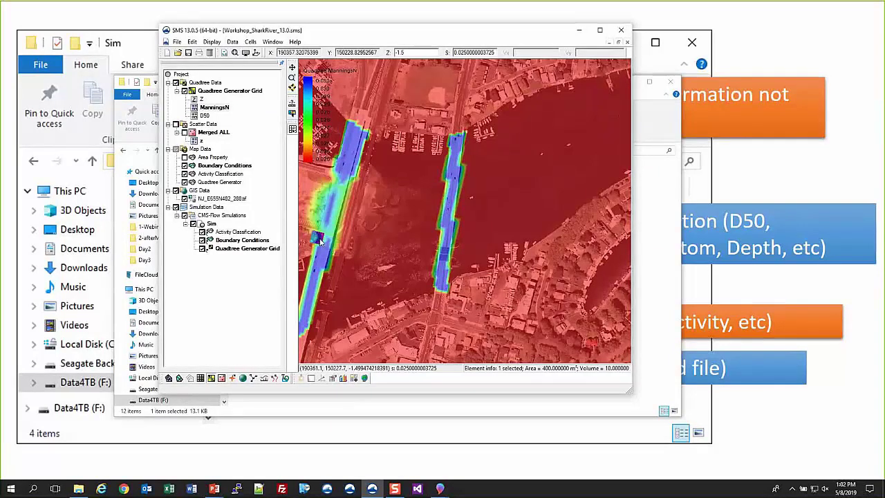
{"action": "double_click", "coordinate": [470, 52]}
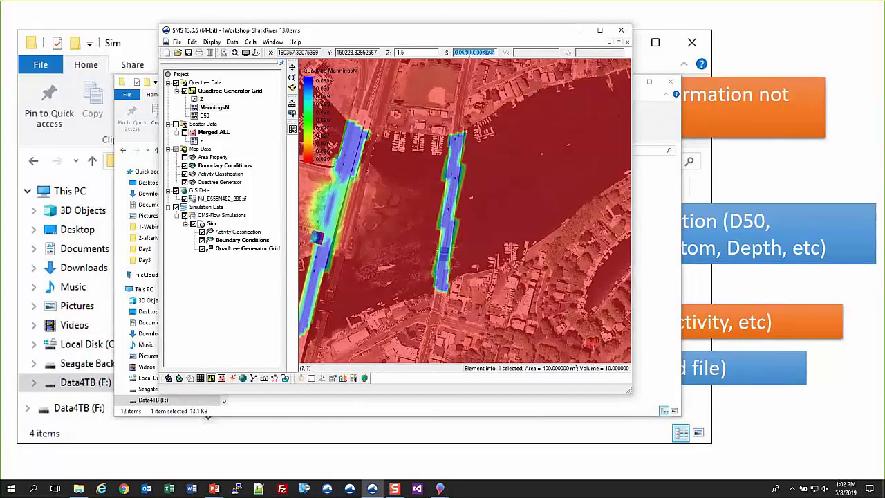
{"action": "type", "text": "0.03"}
{"action": "key", "text": "Return"}
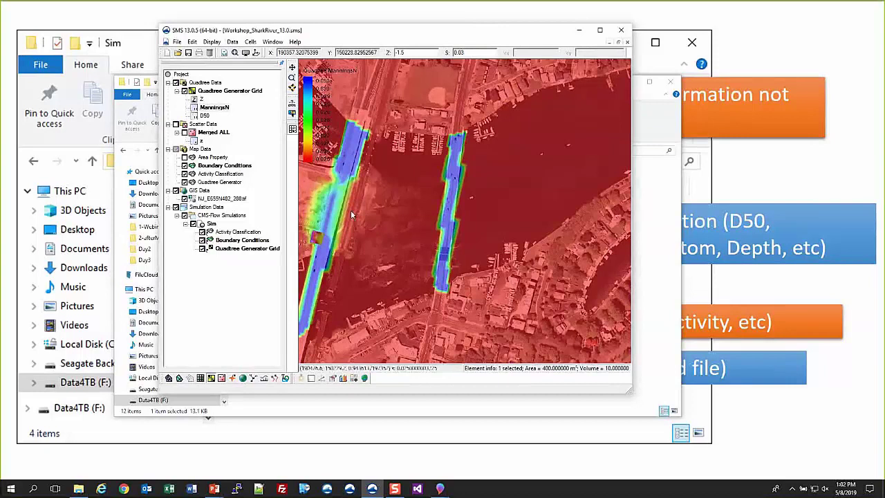
Step: Display the D50 dataset and inspect its distribution along the inlet channel
{"action": "scroll", "coordinate": [454, 199], "scroll_direction": "down", "scroll_amount": 2}
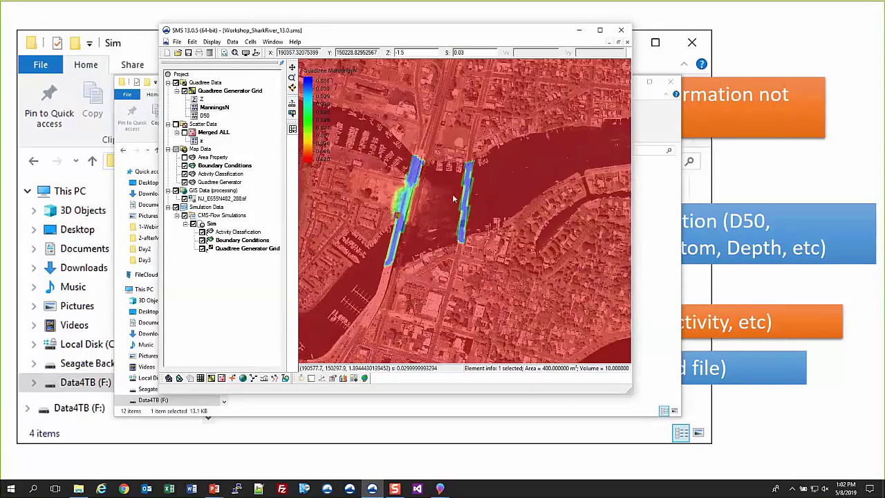
{"action": "left_click", "coordinate": [203, 115]}
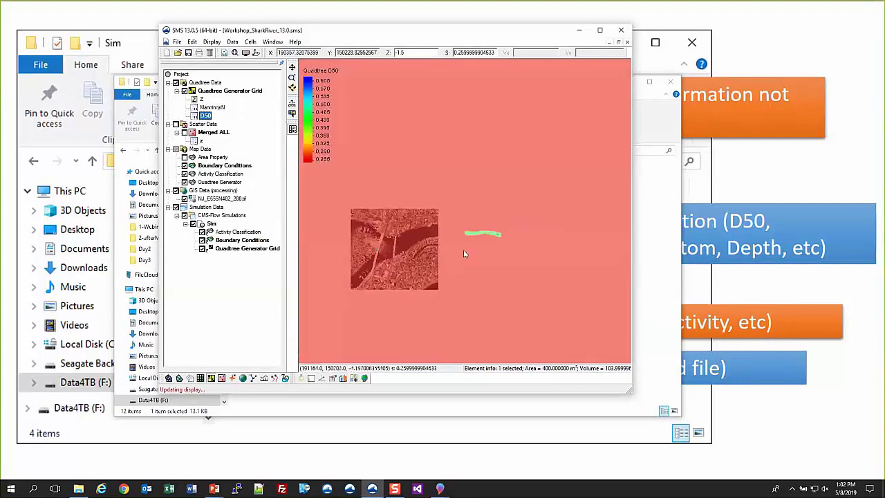
{"action": "scroll", "coordinate": [502, 237], "scroll_direction": "up", "scroll_amount": 3}
{"action": "scroll", "coordinate": [401, 234], "scroll_direction": "up", "scroll_amount": 3}
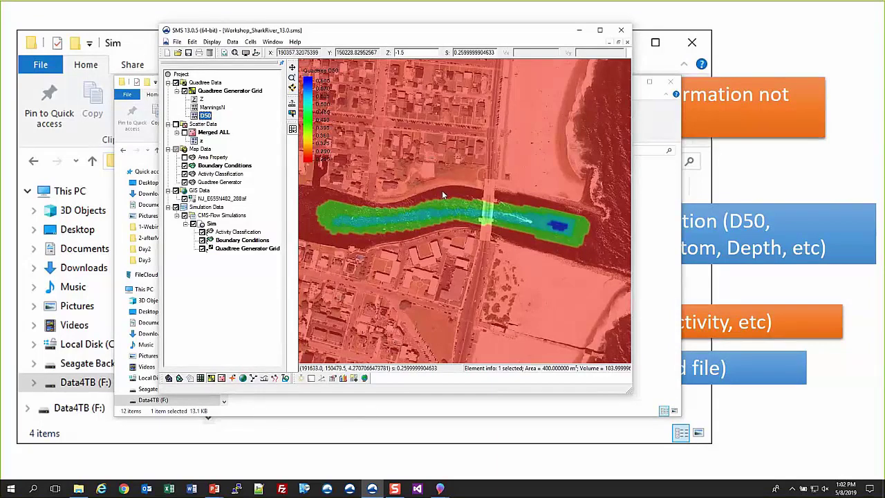
Step: Move the SMS window aside, reopen CMS_DIAG.txt and mark the WSE line of the last ntime 13 entry
{"action": "left_click_drag", "start_coordinate": [520, 32], "coordinate": [693, 34]}
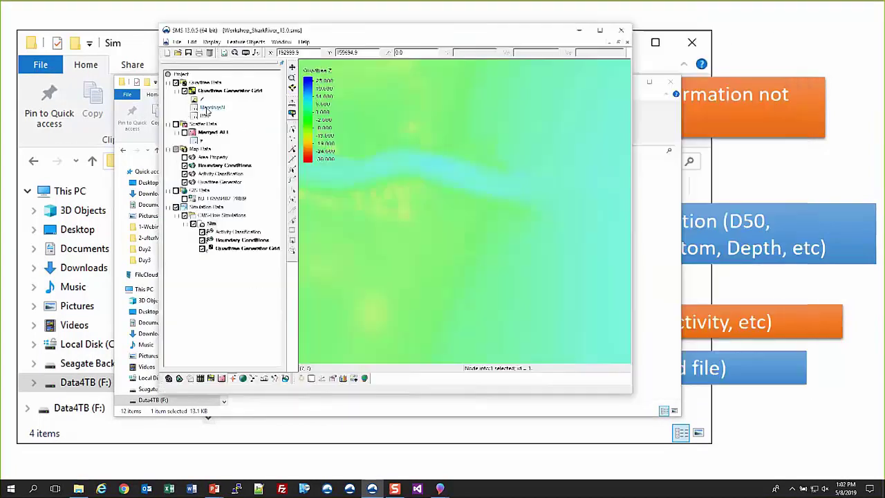
{"action": "left_click", "coordinate": [266, 190]}
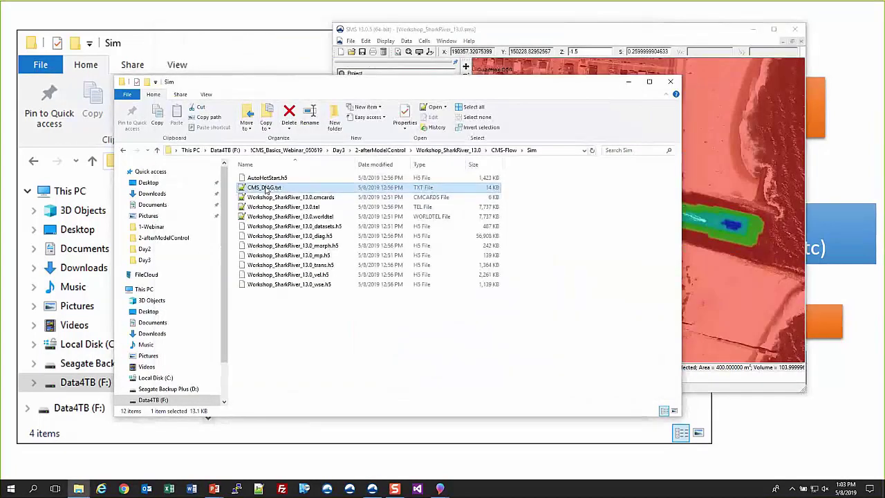
{"action": "double_click", "coordinate": [267, 191]}
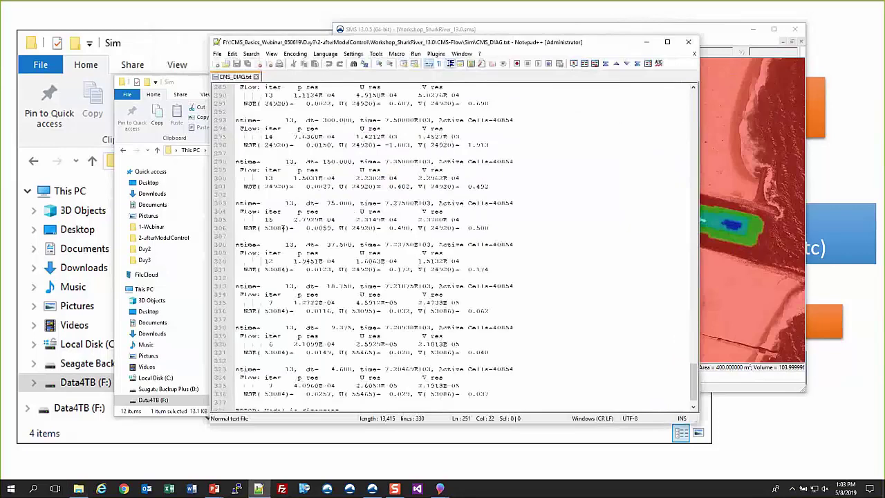
{"action": "scroll", "coordinate": [307, 327], "scroll_direction": "down", "scroll_amount": 1}
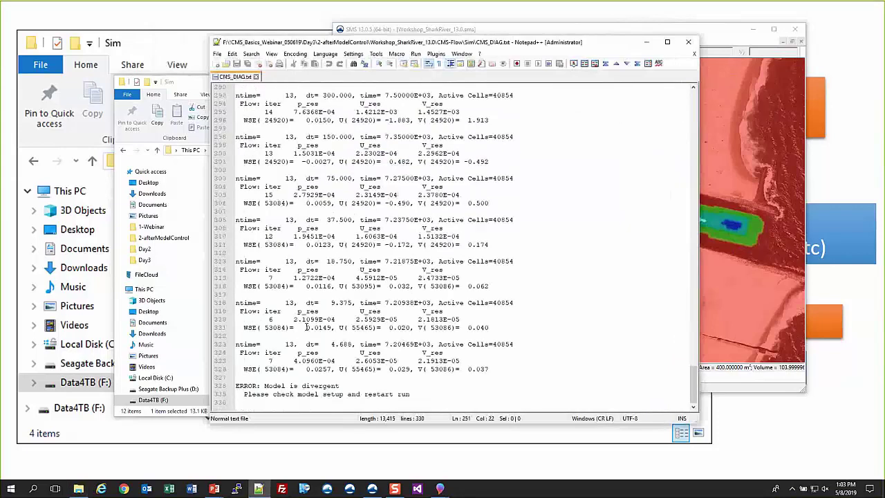
{"action": "left_click", "coordinate": [273, 368]}
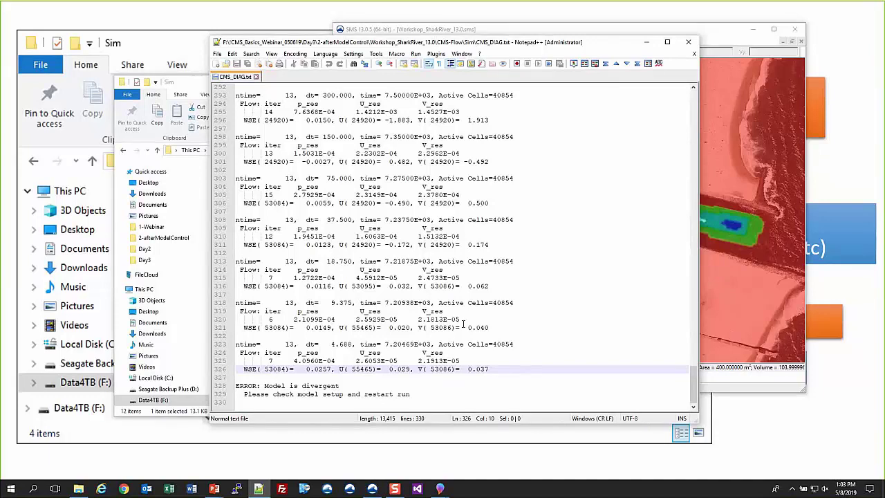
Step: Return to SMS and hide the NJ_E655N482_288.tif image to view the wider quadtree grid
{"action": "left_click", "coordinate": [726, 32]}
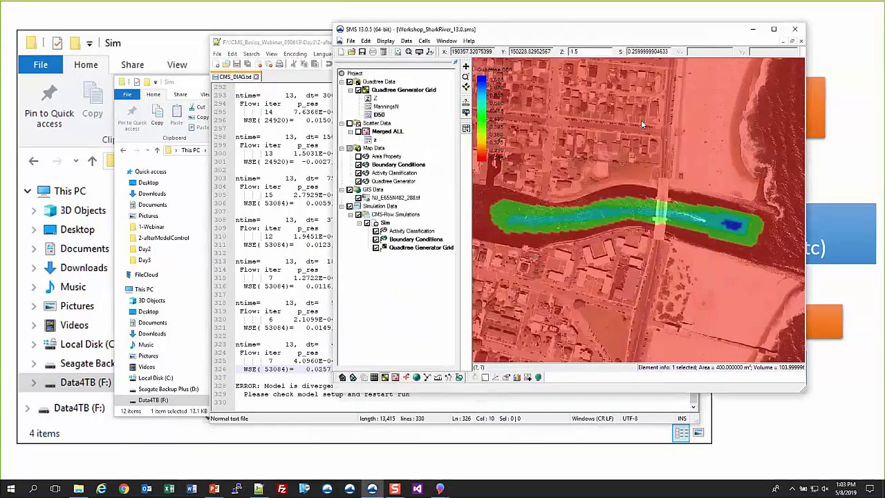
{"action": "scroll", "coordinate": [526, 151], "scroll_direction": "down", "scroll_amount": 3}
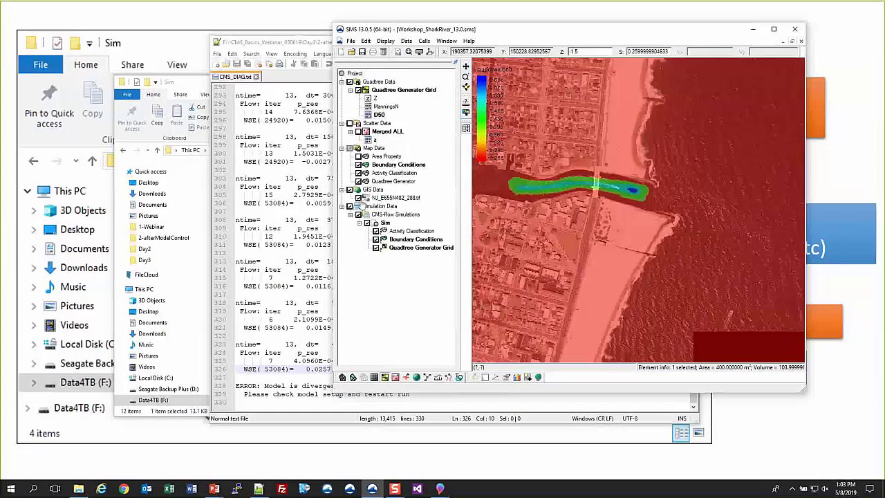
{"action": "left_click", "coordinate": [355, 197]}
{"action": "scroll", "coordinate": [719, 168], "scroll_direction": "down", "scroll_amount": 3}
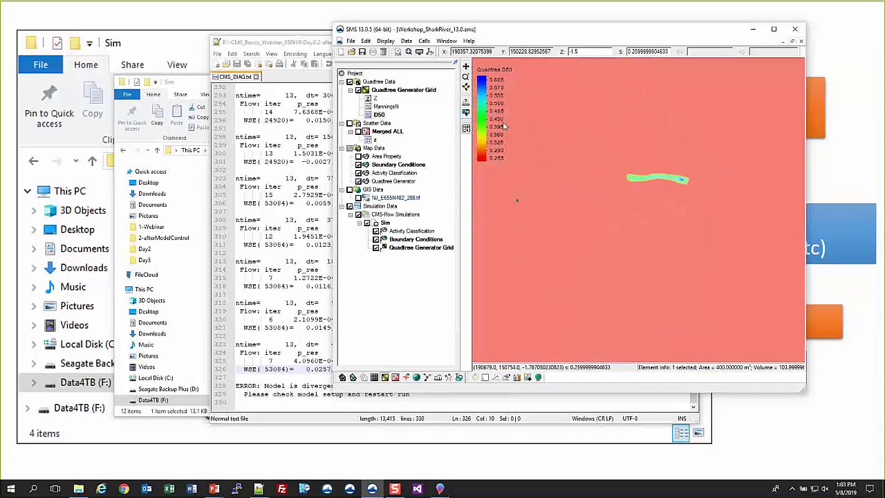
{"action": "scroll", "coordinate": [584, 300], "scroll_direction": "down", "scroll_amount": 5}
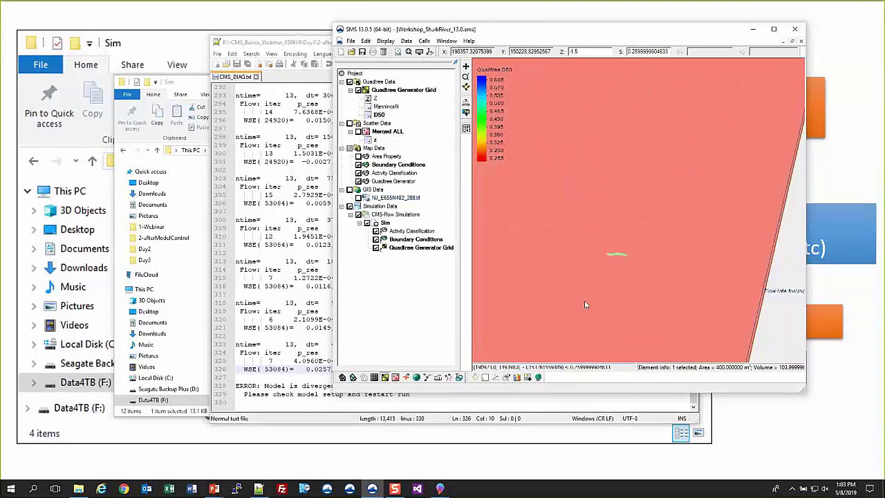
{"action": "scroll", "coordinate": [647, 322], "scroll_direction": "up", "scroll_amount": 1}
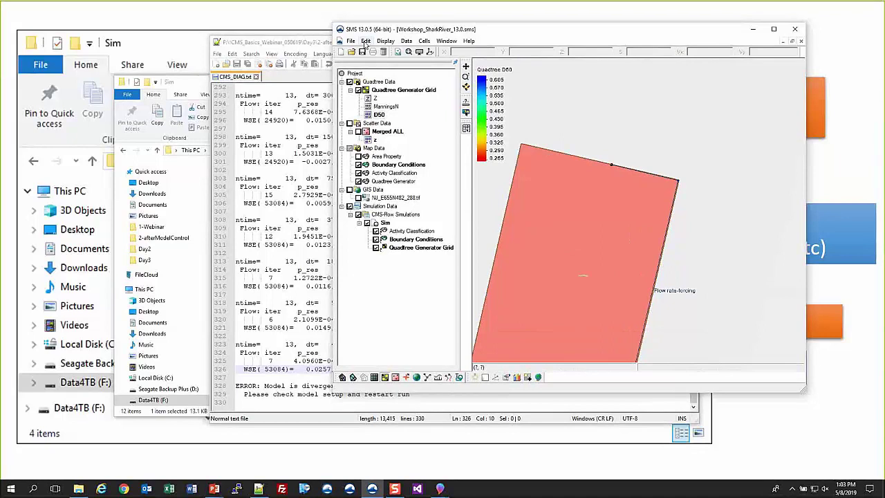
Step: Find the quadtree cell with ID 53084 and look for its location across the grid
{"action": "left_click", "coordinate": [406, 41]}
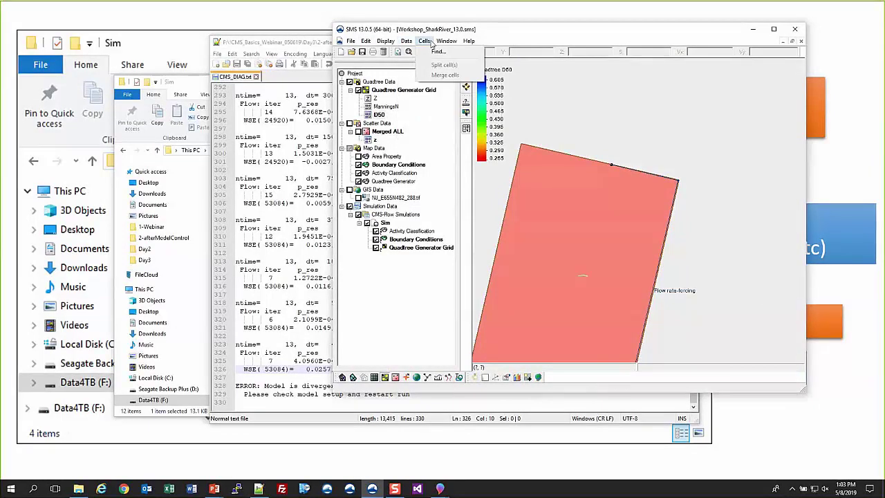
{"action": "left_click", "coordinate": [438, 51]}
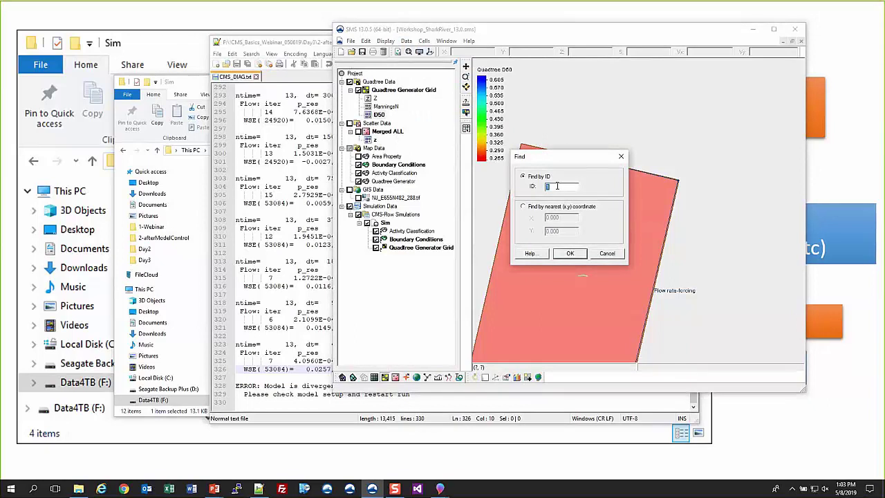
{"action": "type", "text": "53084"}
{"action": "left_click", "coordinate": [570, 253]}
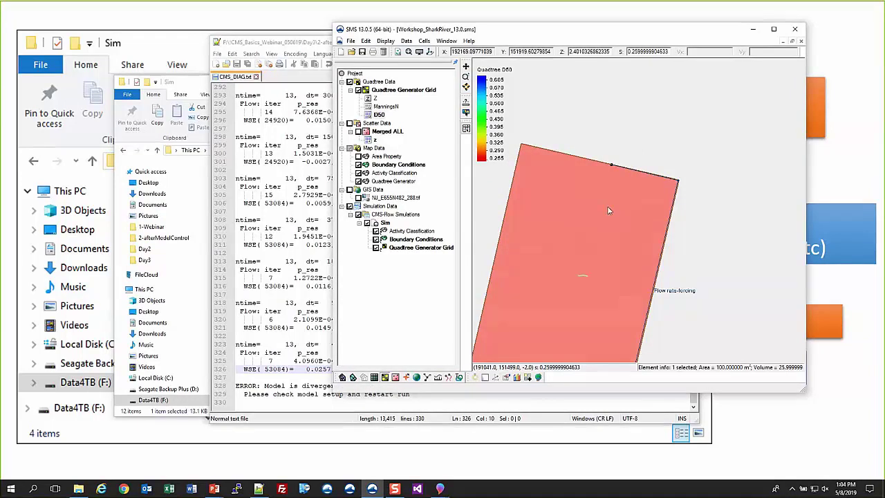
{"action": "scroll", "coordinate": [629, 185], "scroll_direction": "up", "scroll_amount": 2}
{"action": "scroll", "coordinate": [628, 182], "scroll_direction": "up", "scroll_amount": 1}
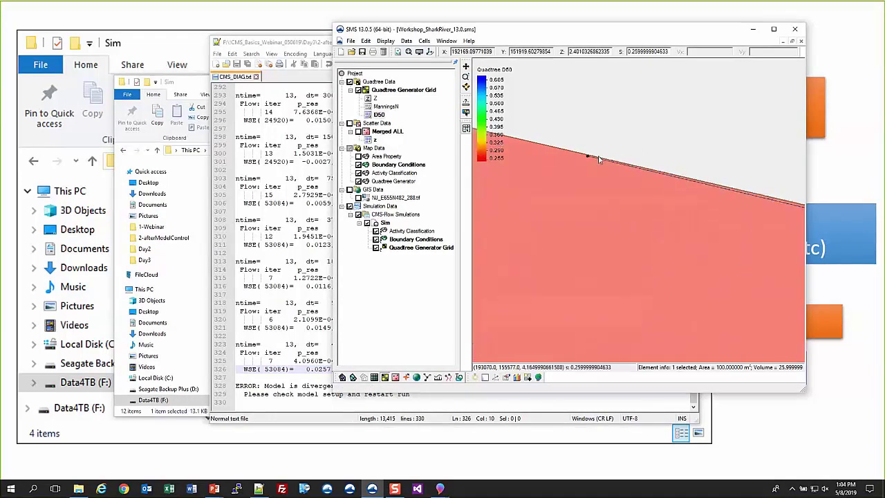
{"action": "scroll", "coordinate": [617, 131], "scroll_direction": "down", "scroll_amount": 2}
{"action": "scroll", "coordinate": [618, 132], "scroll_direction": "down", "scroll_amount": 3}
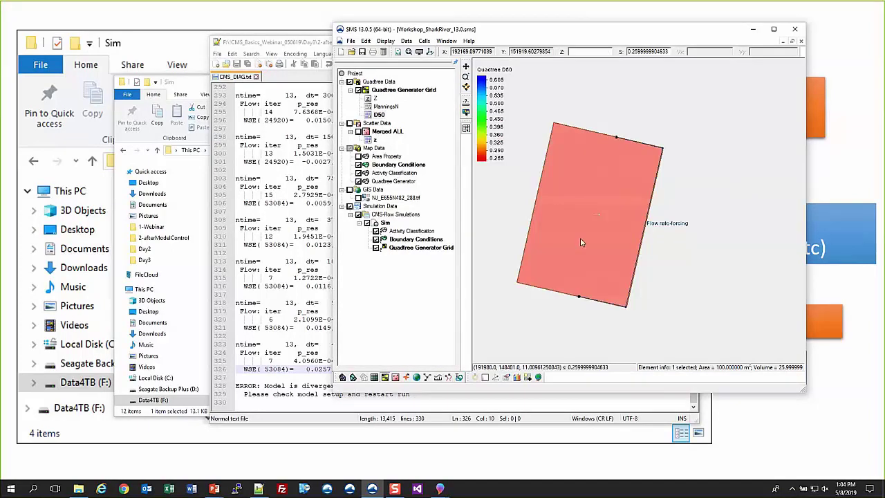
{"action": "scroll", "coordinate": [580, 238], "scroll_direction": "up", "scroll_amount": 4}
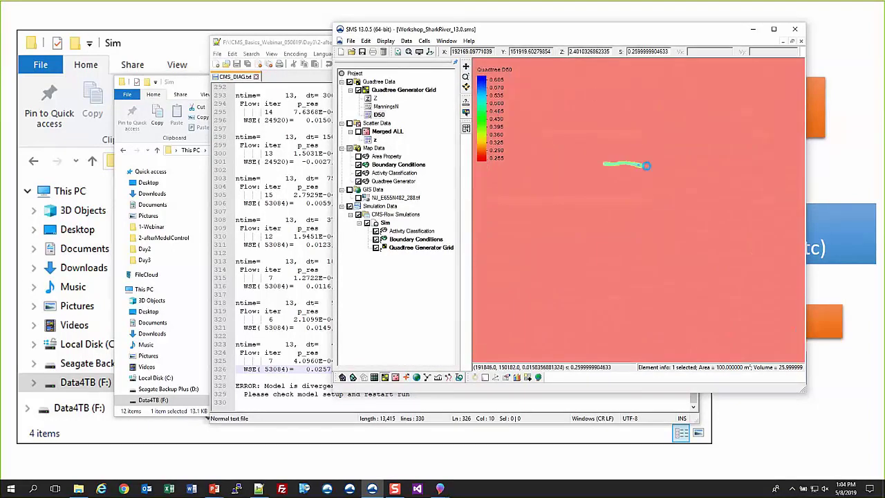
{"action": "scroll", "coordinate": [560, 173], "scroll_direction": "down", "scroll_amount": 2}
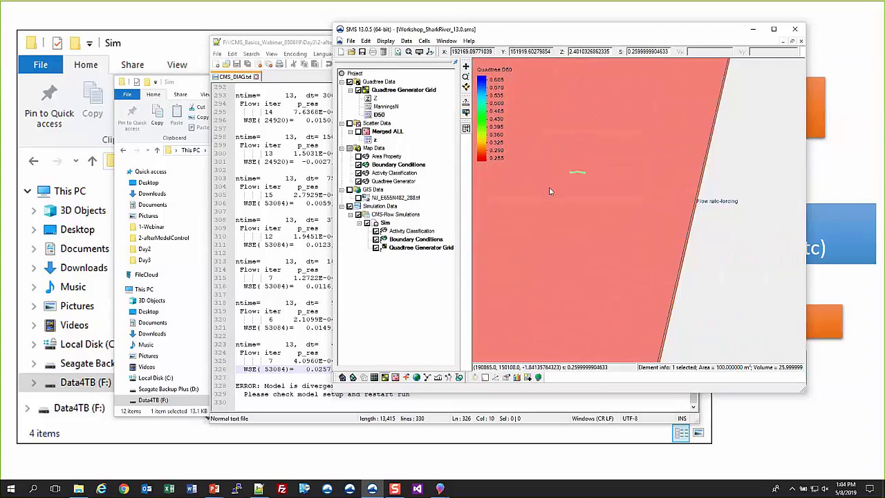
{"action": "scroll", "coordinate": [650, 256], "scroll_direction": "down", "scroll_amount": 2}
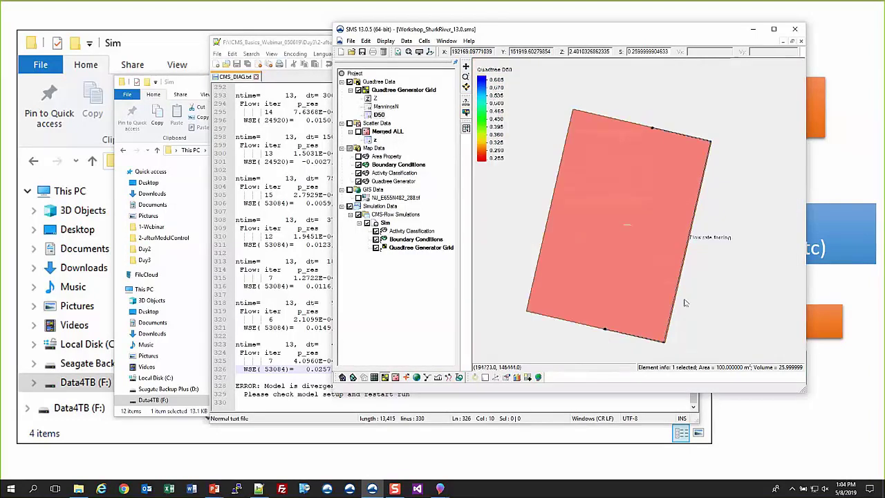
Step: Hide the Sim simulation's components and redisplay only the Quadtree Generator Grid to look for the selected cell
{"action": "left_click", "coordinate": [367, 223]}
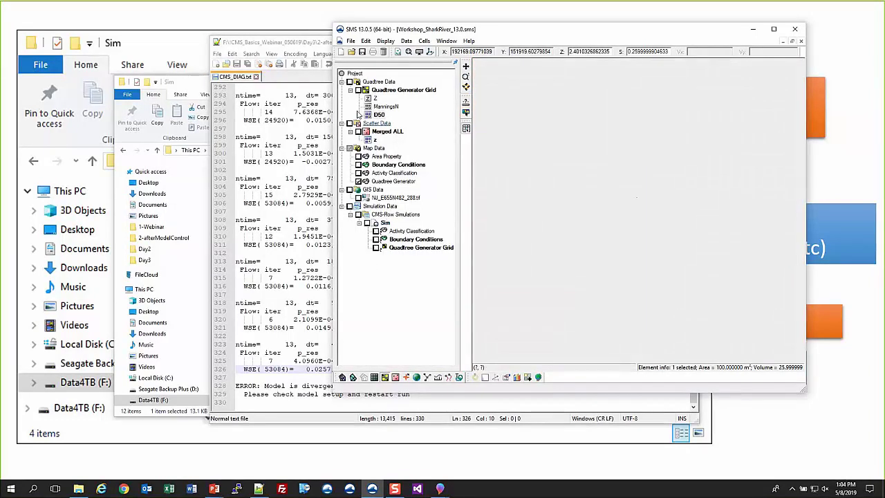
{"action": "left_click", "coordinate": [358, 89]}
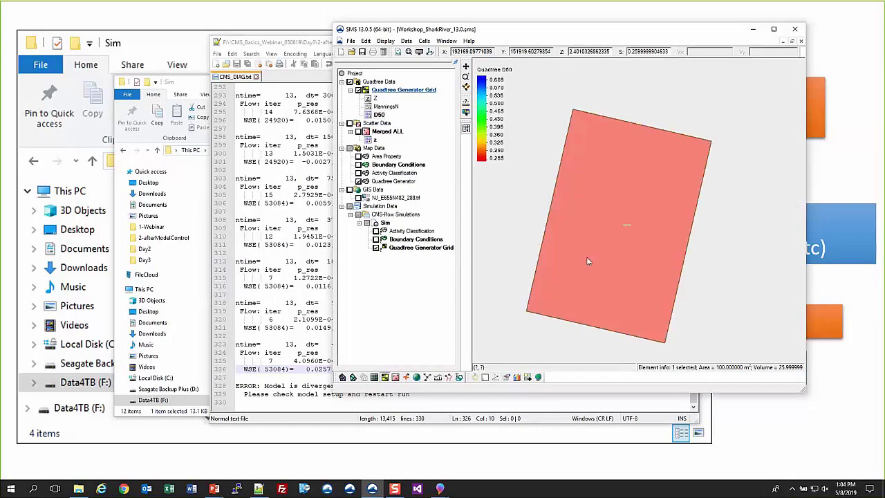
{"action": "scroll", "coordinate": [589, 289], "scroll_direction": "up", "scroll_amount": 5}
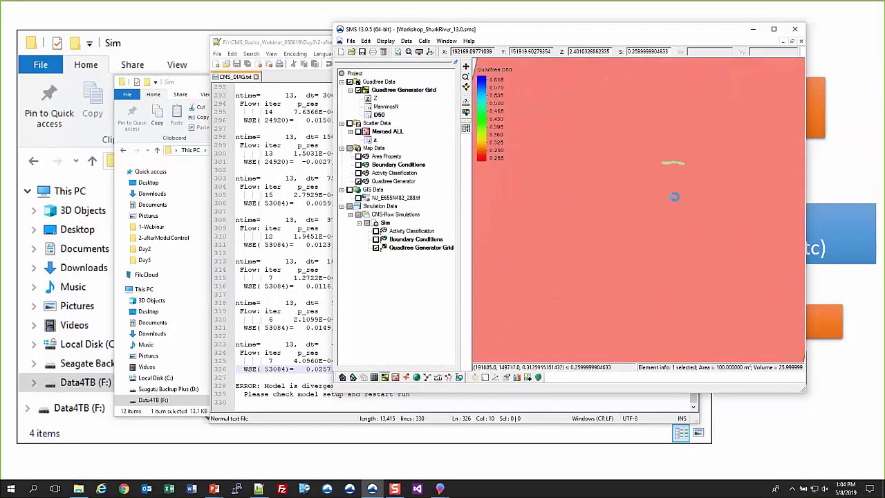
{"action": "scroll", "coordinate": [657, 152], "scroll_direction": "down", "scroll_amount": 5}
{"action": "scroll", "coordinate": [652, 152], "scroll_direction": "up", "scroll_amount": 3}
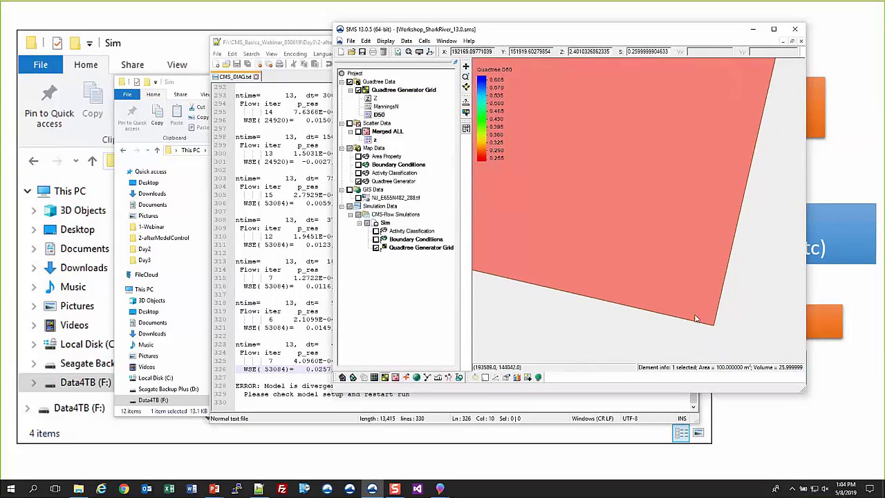
{"action": "left_click", "coordinate": [358, 90]}
{"action": "left_click", "coordinate": [358, 90]}
{"action": "scroll", "coordinate": [661, 346], "scroll_direction": "down", "scroll_amount": 4}
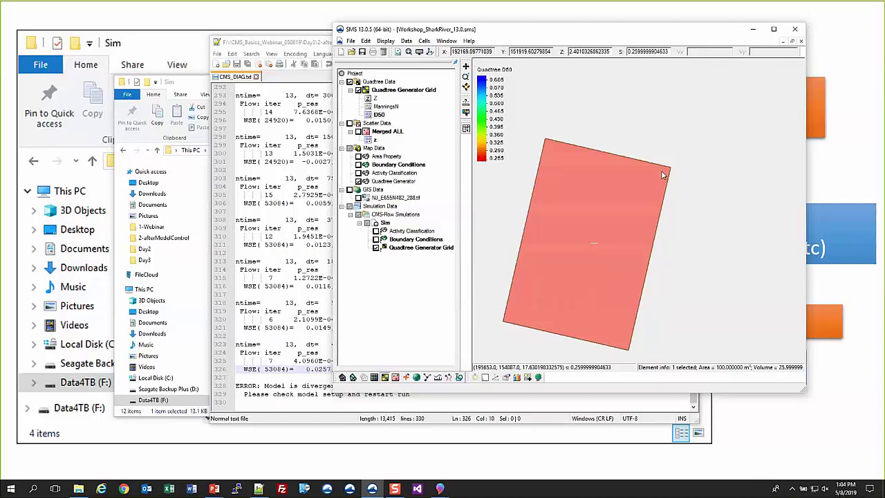
Step: Search the grid's northeast corner, southwest part and inlet surroundings for the highlighted cell
{"action": "scroll", "coordinate": [650, 187], "scroll_direction": "up", "scroll_amount": 2}
{"action": "scroll", "coordinate": [641, 191], "scroll_direction": "up", "scroll_amount": 2}
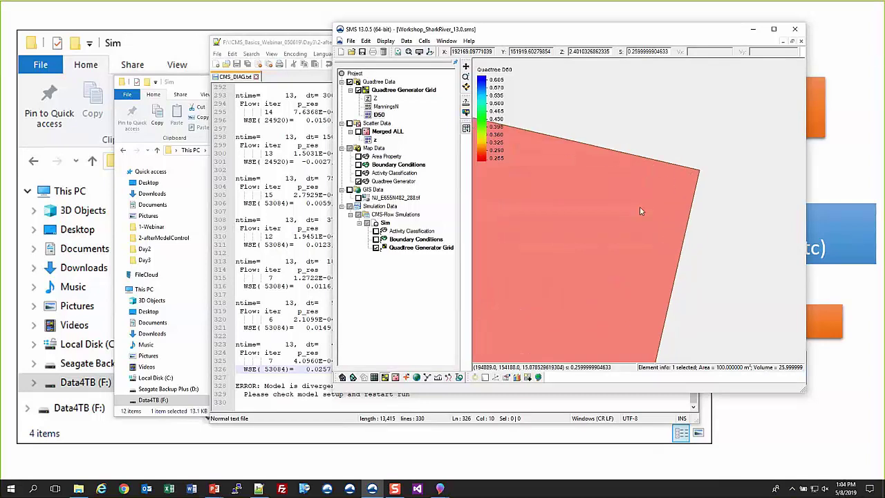
{"action": "scroll", "coordinate": [640, 311], "scroll_direction": "up", "scroll_amount": 3}
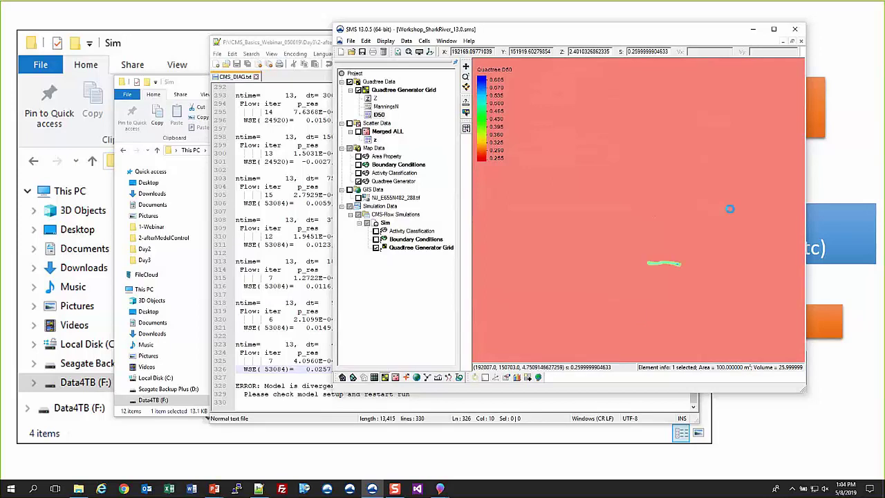
{"action": "scroll", "coordinate": [731, 209], "scroll_direction": "down", "scroll_amount": 3}
{"action": "scroll", "coordinate": [618, 283], "scroll_direction": "up", "scroll_amount": 2}
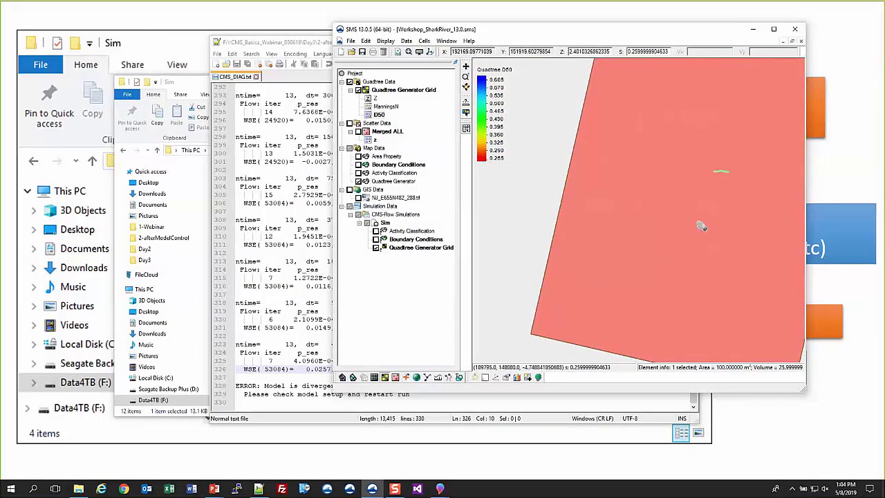
{"action": "scroll", "coordinate": [590, 240], "scroll_direction": "down", "scroll_amount": 3}
{"action": "scroll", "coordinate": [593, 238], "scroll_direction": "up", "scroll_amount": 3}
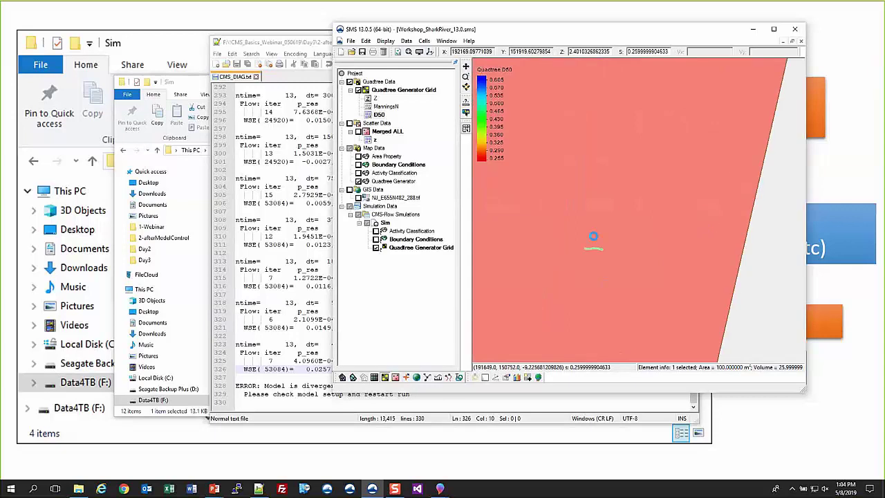
{"action": "scroll", "coordinate": [593, 238], "scroll_direction": "up", "scroll_amount": 2}
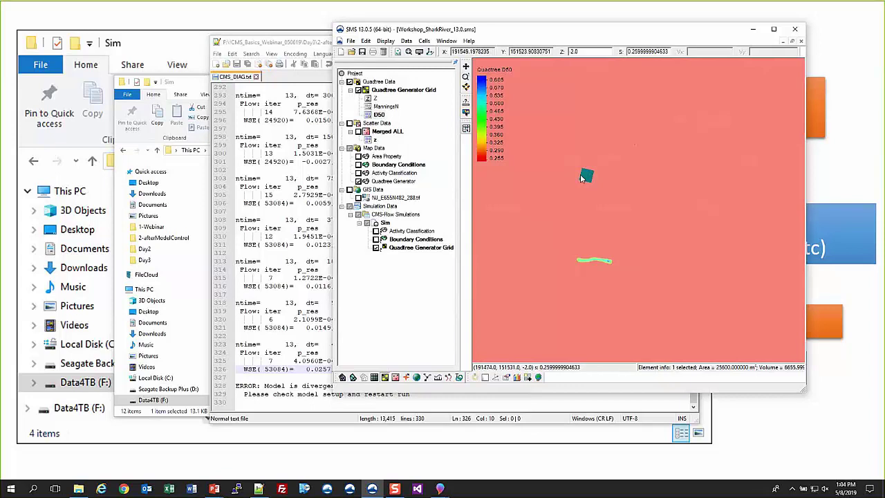
Step: Repeat the search for cell ID 53084 and examine the grid around the inlet channel for it
{"action": "left_click", "coordinate": [368, 41]}
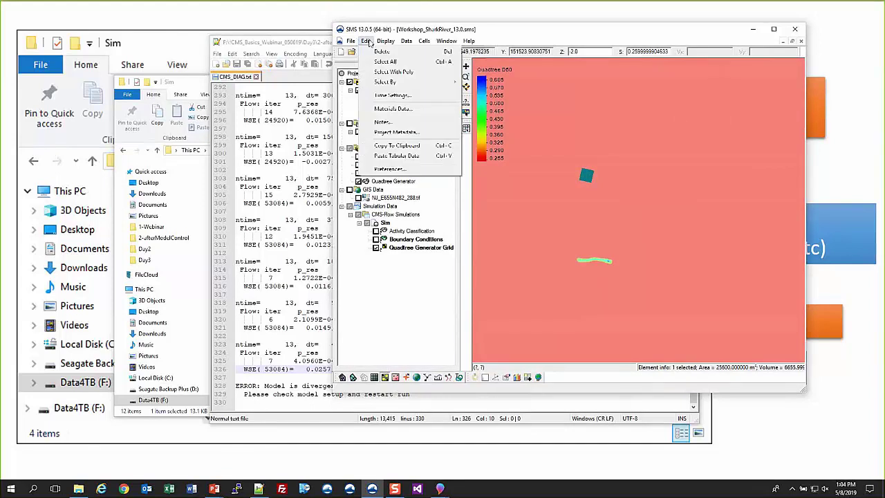
{"action": "mouse_move", "coordinate": [387, 82]}
{"action": "left_click", "coordinate": [442, 72]}
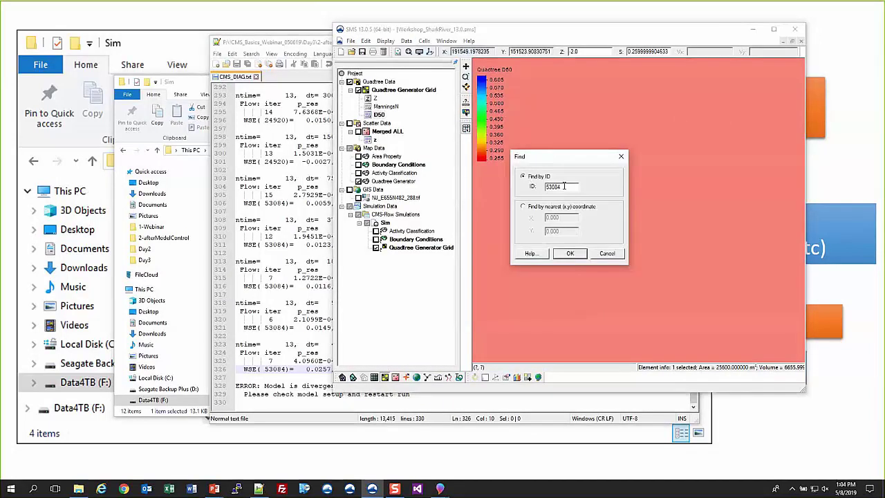
{"action": "left_click", "coordinate": [580, 255]}
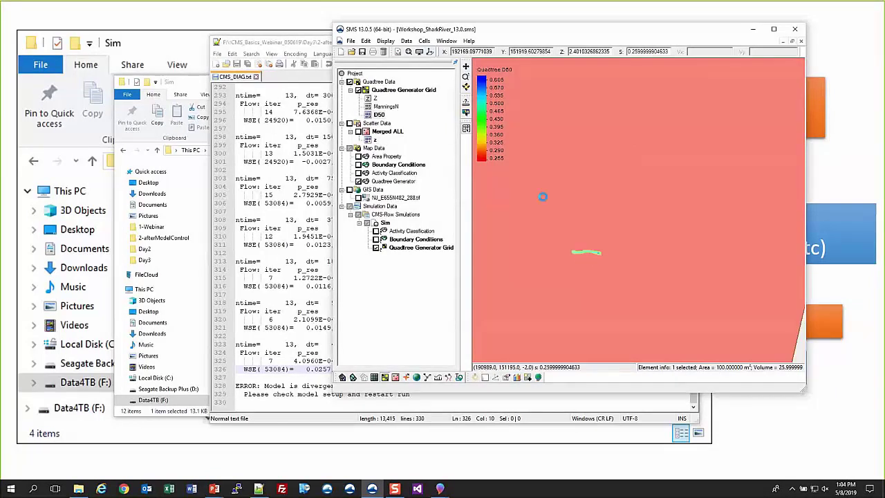
{"action": "scroll", "coordinate": [664, 180], "scroll_direction": "down", "scroll_amount": 3}
{"action": "scroll", "coordinate": [579, 216], "scroll_direction": "up", "scroll_amount": 3}
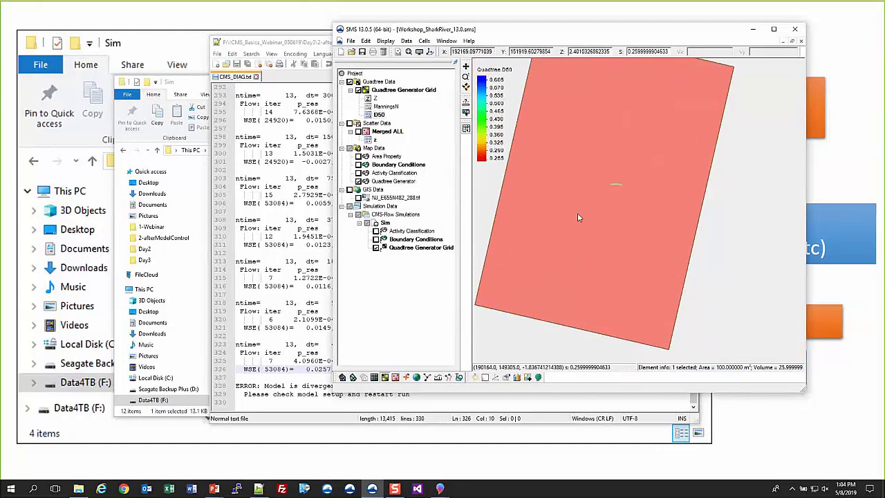
{"action": "scroll", "coordinate": [579, 217], "scroll_direction": "down", "scroll_amount": 2}
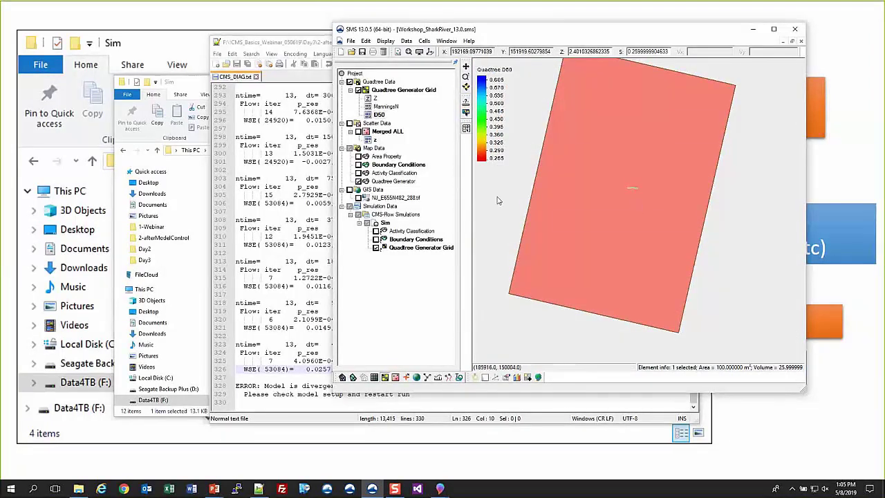
Step: Close the project without saving changes and open Workshop_SharkRiver_13.0.sms from the 3-afterExport folder
{"action": "left_click", "coordinate": [802, 44]}
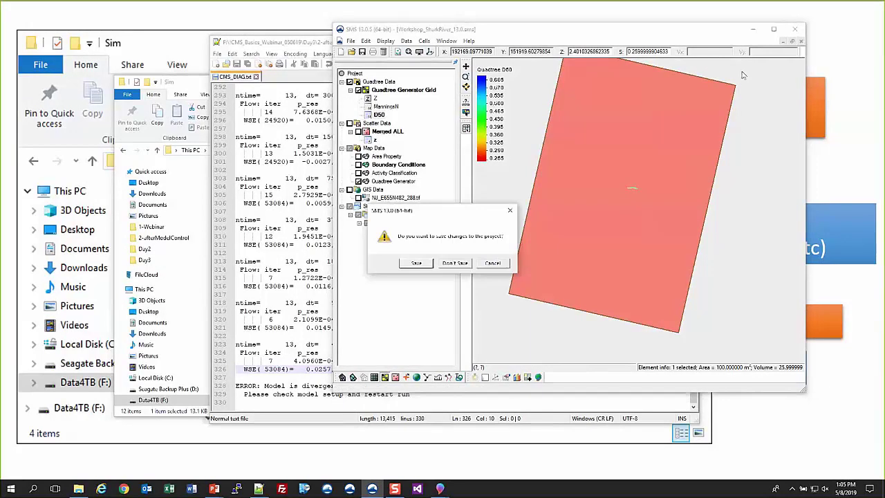
{"action": "left_click", "coordinate": [454, 265]}
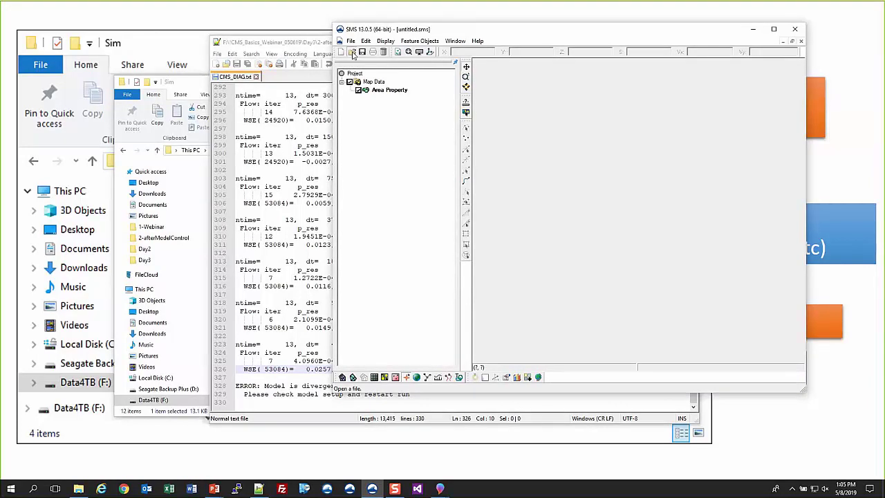
{"action": "left_click", "coordinate": [352, 54]}
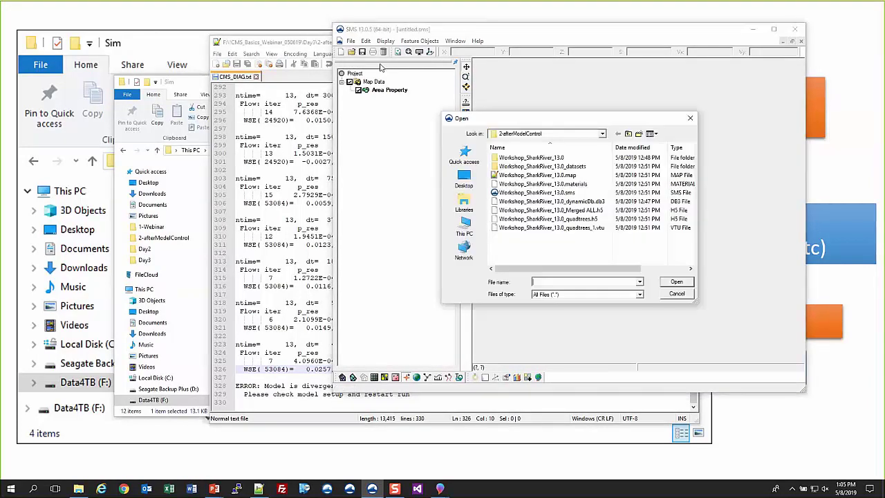
{"action": "left_click", "coordinate": [628, 134]}
{"action": "double_click", "coordinate": [515, 175]}
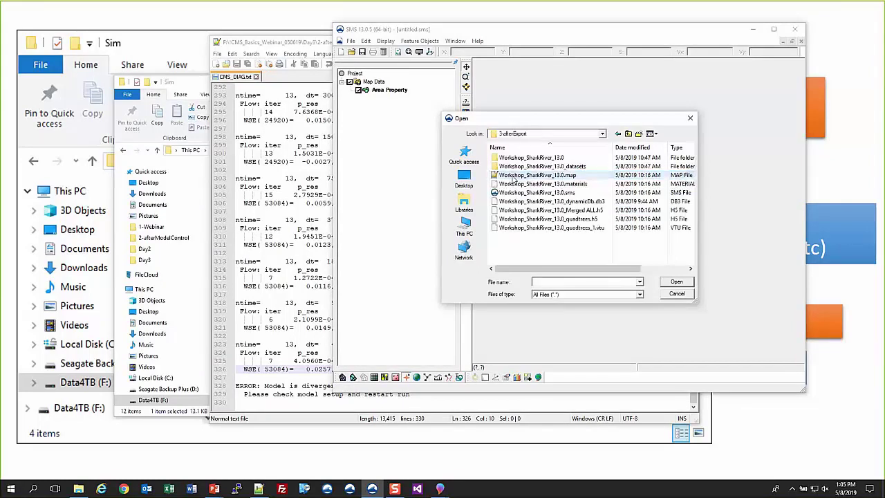
{"action": "left_click", "coordinate": [514, 175]}
{"action": "left_click", "coordinate": [528, 193]}
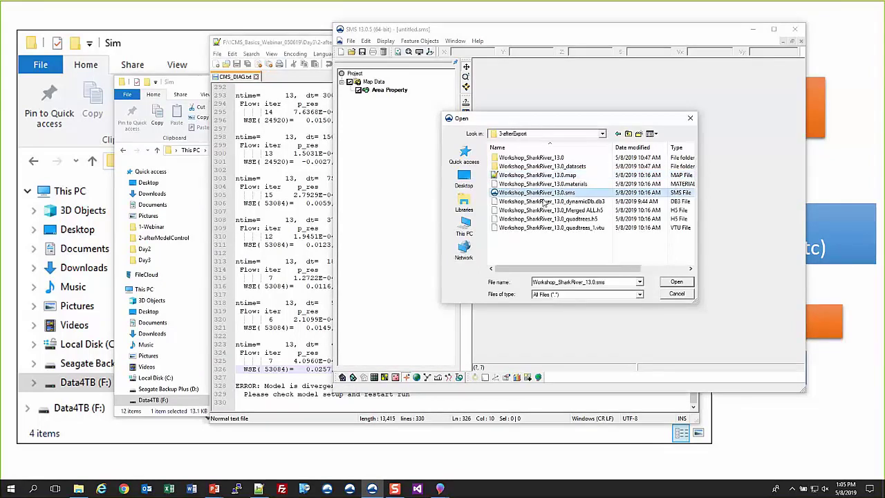
{"action": "left_click", "coordinate": [675, 282]}
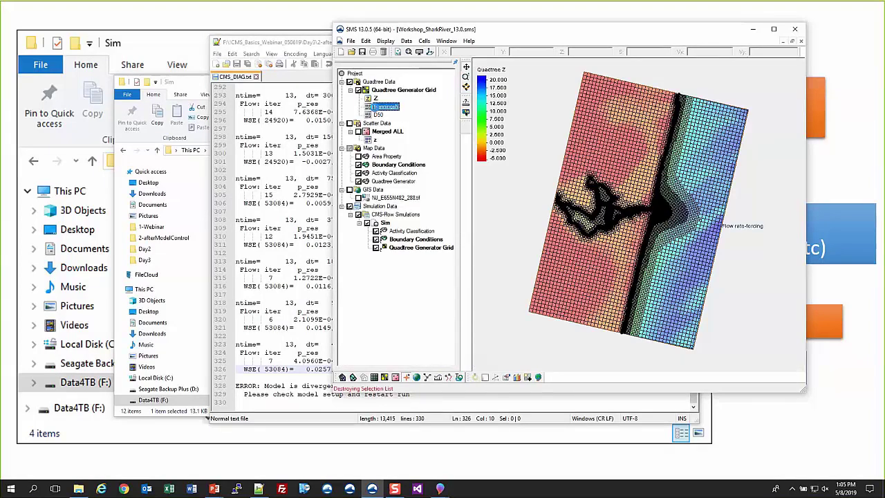
Step: Display the D50 dataset and export the Sim simulation's CMS-Flow files despite the model checker's potential issues
{"action": "left_click", "coordinate": [386, 107]}
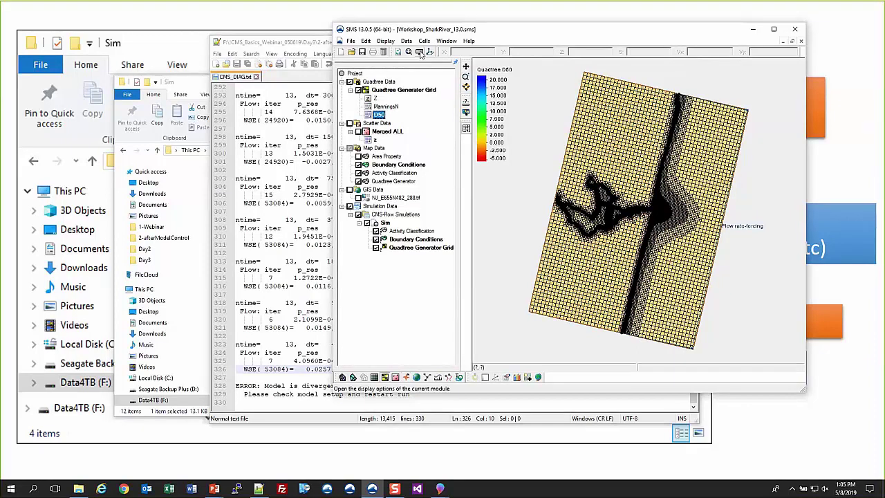
{"action": "right_click", "coordinate": [383, 222]}
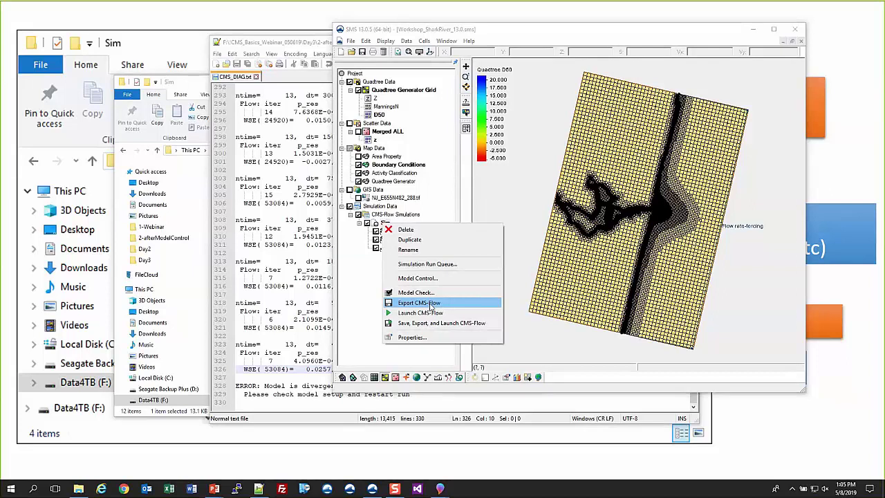
{"action": "left_click", "coordinate": [424, 306]}
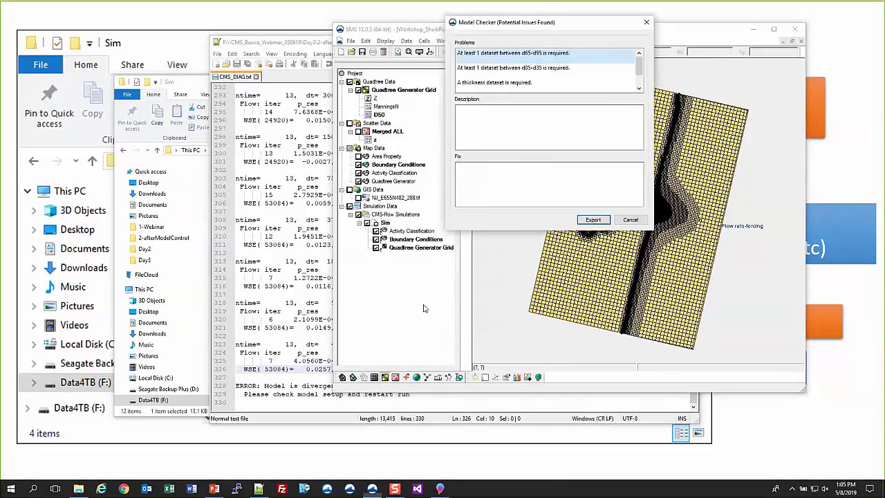
{"action": "left_click", "coordinate": [584, 221]}
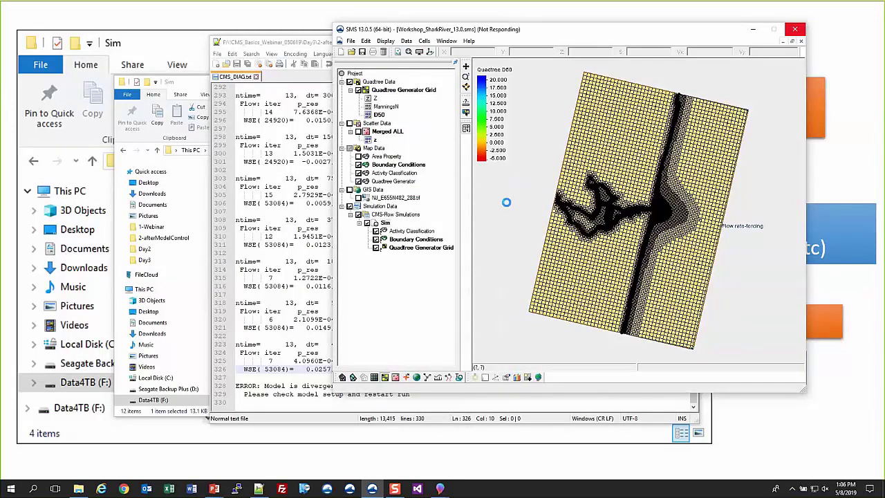
Step: Launch the CMS-Flow run for the Sim simulation
{"action": "left_click", "coordinate": [385, 223]}
{"action": "right_click", "coordinate": [385, 225]}
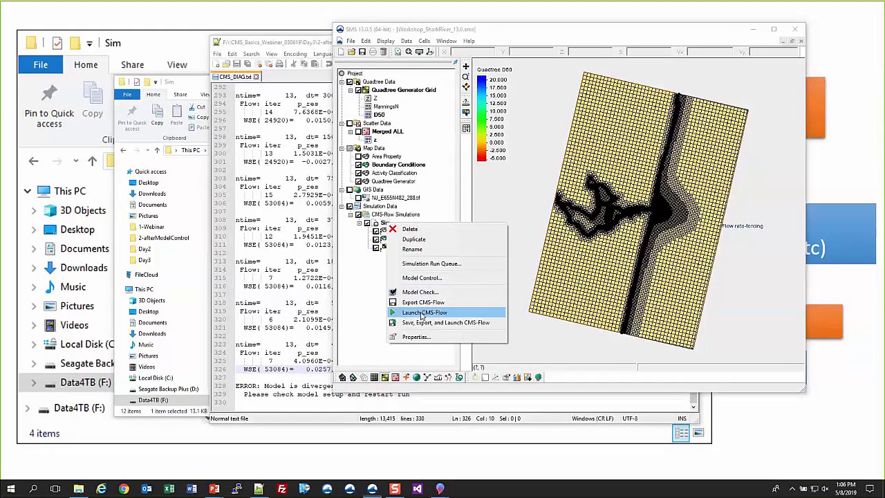
{"action": "left_click", "coordinate": [423, 313]}
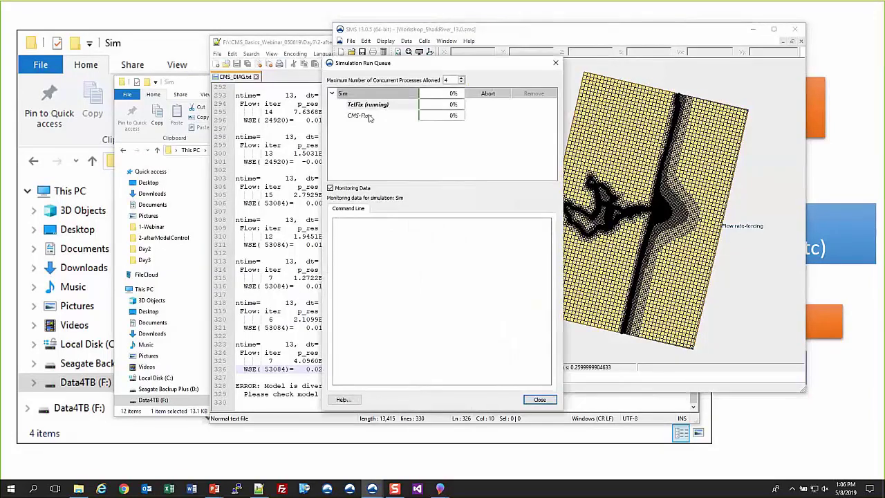
Step: Monitor the CMS-Flow process output for Sim, abort the run and close the simulation run queue
{"action": "left_click", "coordinate": [367, 116]}
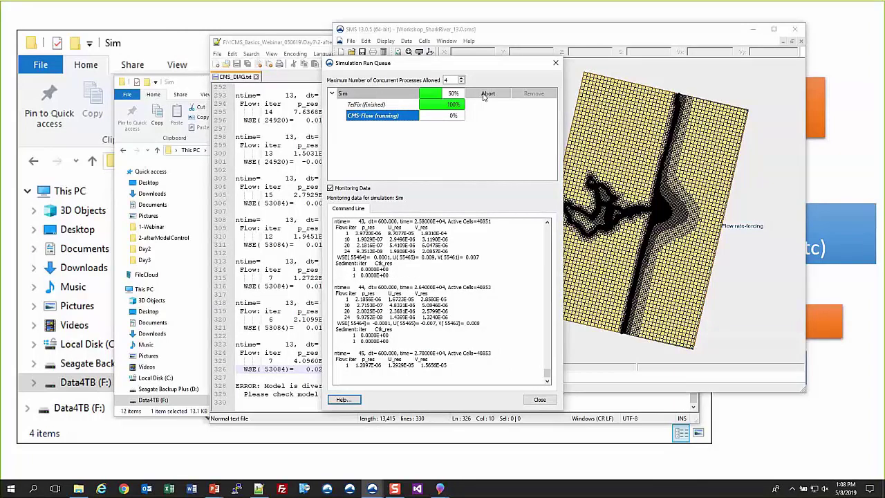
{"action": "left_click", "coordinate": [488, 94]}
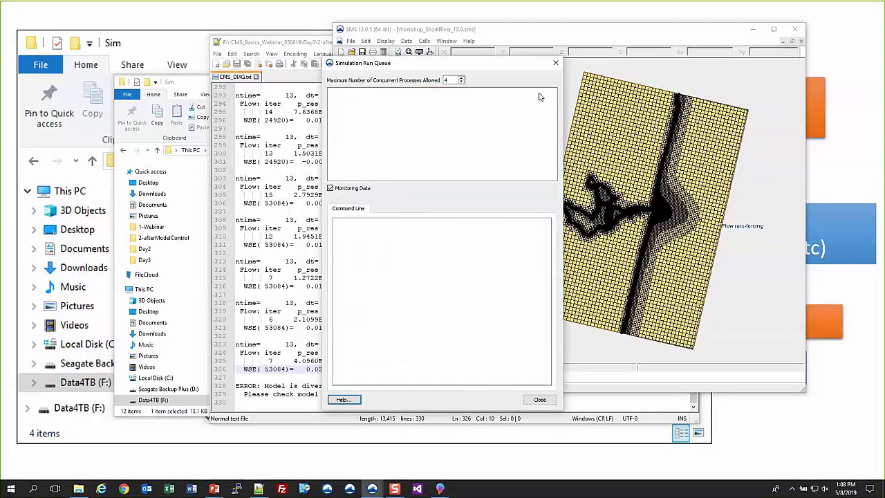
{"action": "left_click", "coordinate": [539, 400]}
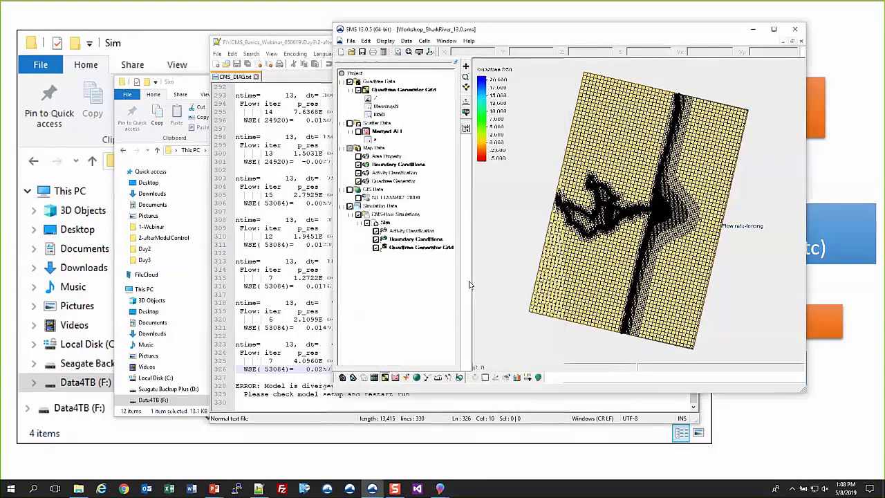
Step: Load Workshop_SharkRiver_13.0_morph.h5 from the Sim simulation's PartialSolutions folder into the project
{"action": "left_click", "coordinate": [352, 53]}
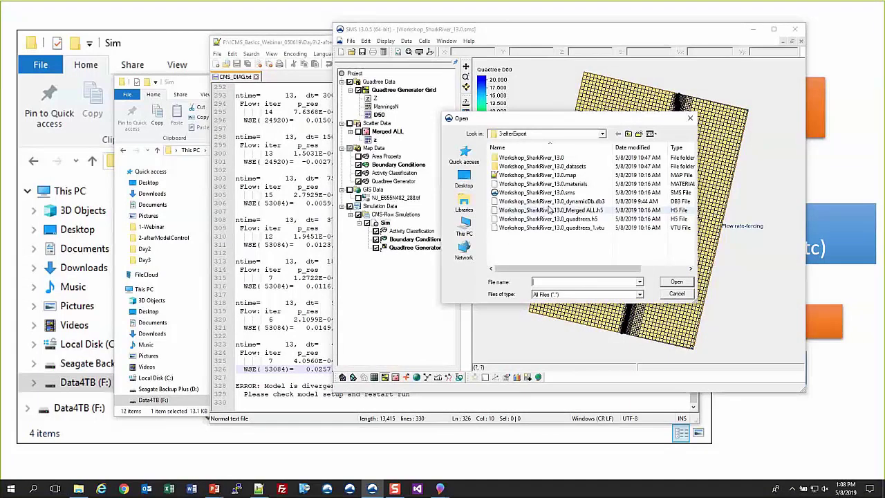
{"action": "double_click", "coordinate": [539, 158]}
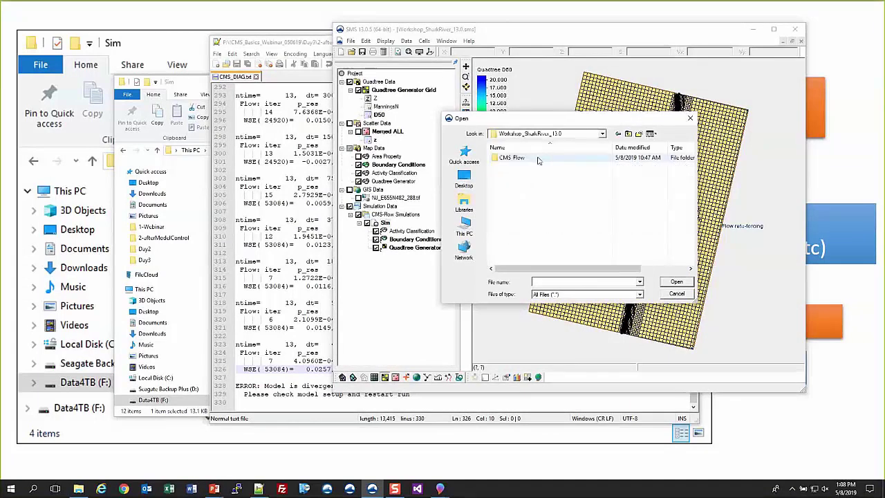
{"action": "double_click", "coordinate": [539, 158]}
{"action": "double_click", "coordinate": [538, 158]}
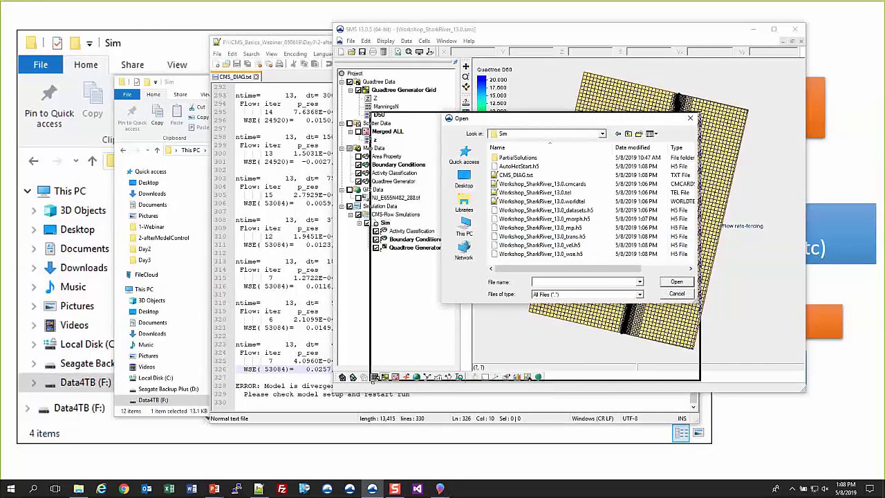
{"action": "left_click_drag", "start_coordinate": [372, 379], "coordinate": [372, 379]}
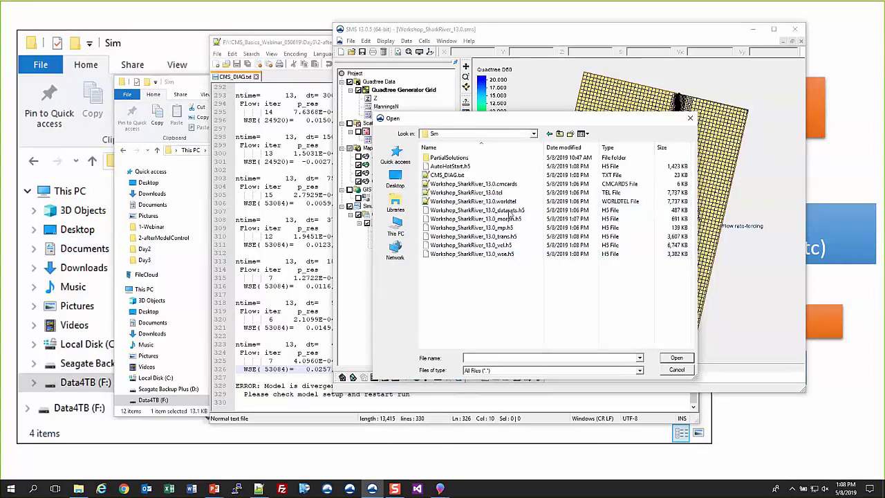
{"action": "left_click", "coordinate": [513, 219]}
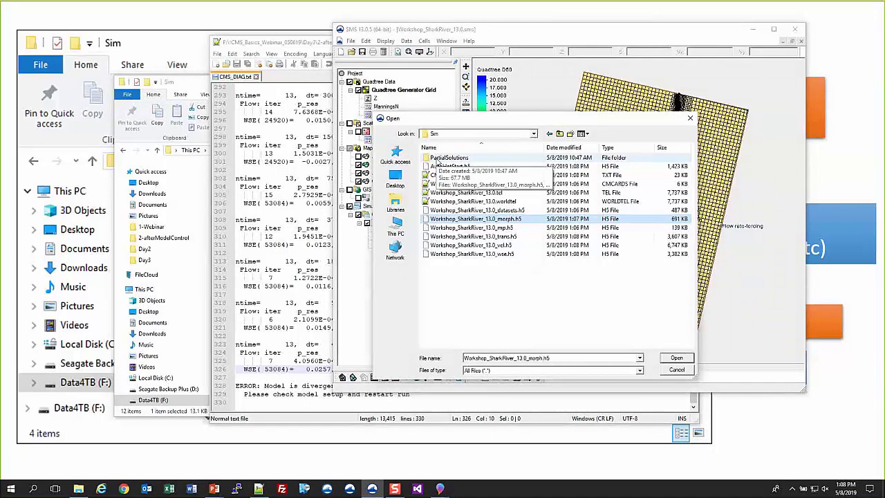
{"action": "left_click", "coordinate": [436, 159]}
{"action": "double_click", "coordinate": [438, 159]}
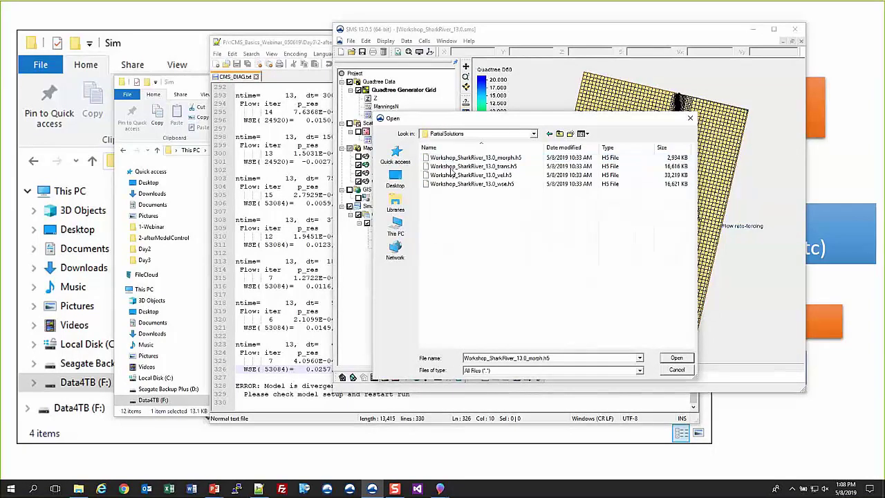
{"action": "left_click", "coordinate": [500, 159]}
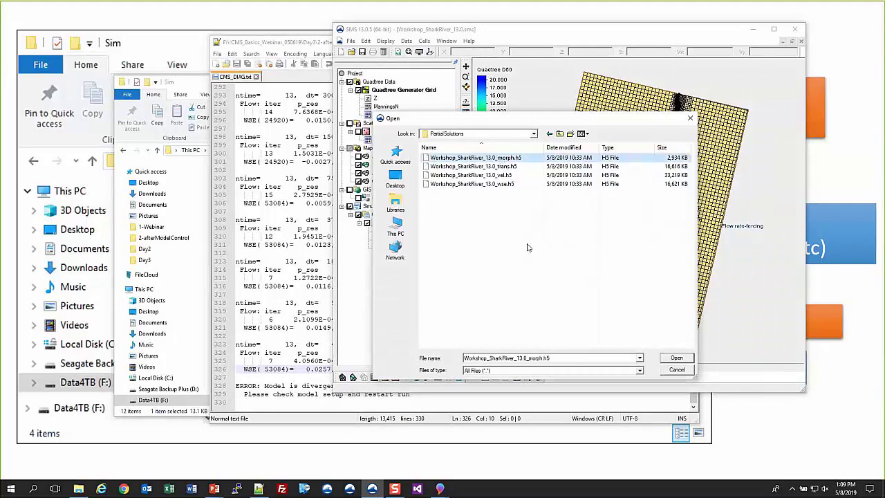
{"action": "left_click", "coordinate": [676, 359]}
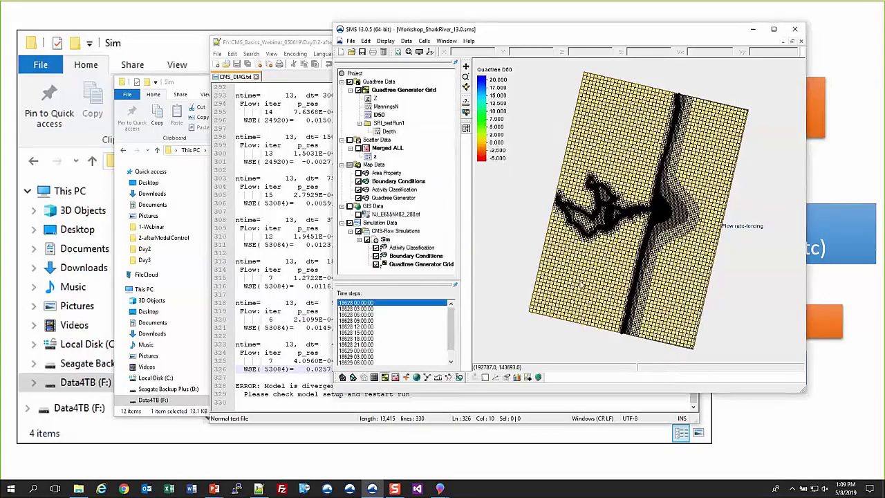
Step: Turn off the quadtree cell edges and hide the Boundary Conditions, Activity Classification and Quadtree Generator coverages
{"action": "key", "text": "ctrl+d"}
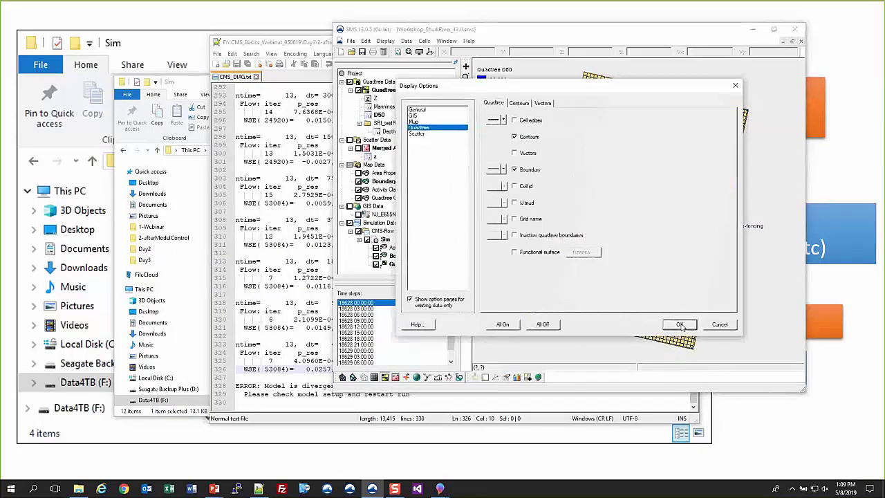
{"action": "key", "text": "Return"}
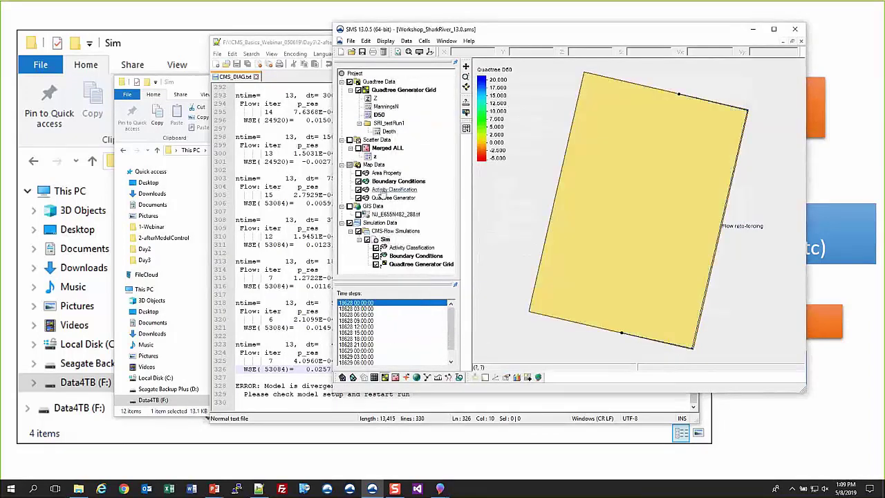
{"action": "left_click", "coordinate": [358, 181]}
{"action": "left_click", "coordinate": [358, 190]}
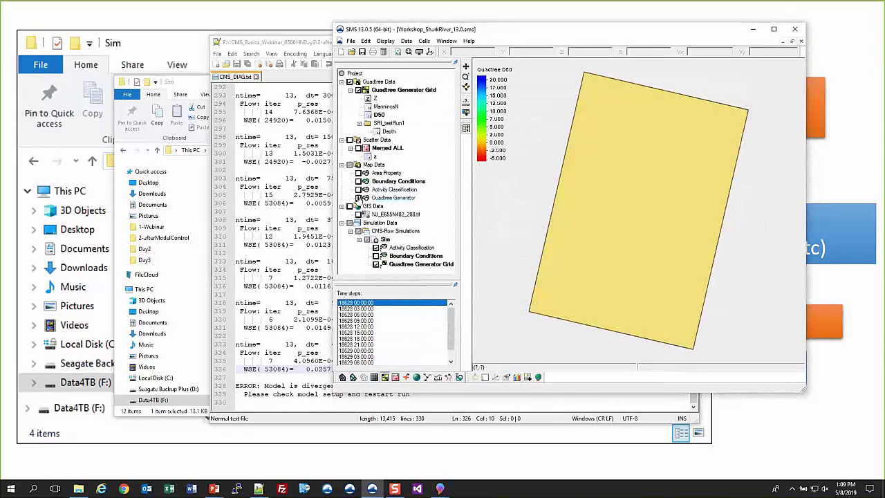
{"action": "left_click", "coordinate": [358, 198]}
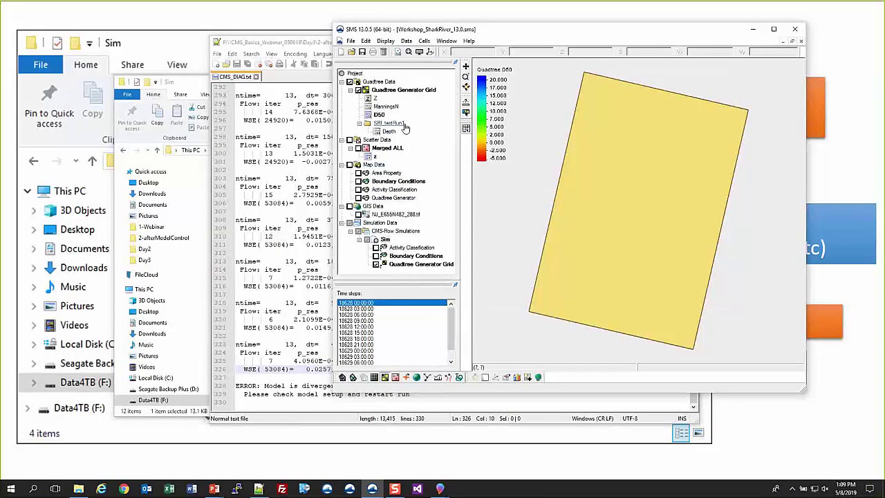
Step: Display the Depth dataset of SRI_testRun1 on the grid and look through its list of time steps
{"action": "left_click", "coordinate": [465, 128]}
{"action": "key", "text": "Return"}
{"action": "left_click", "coordinate": [389, 123]}
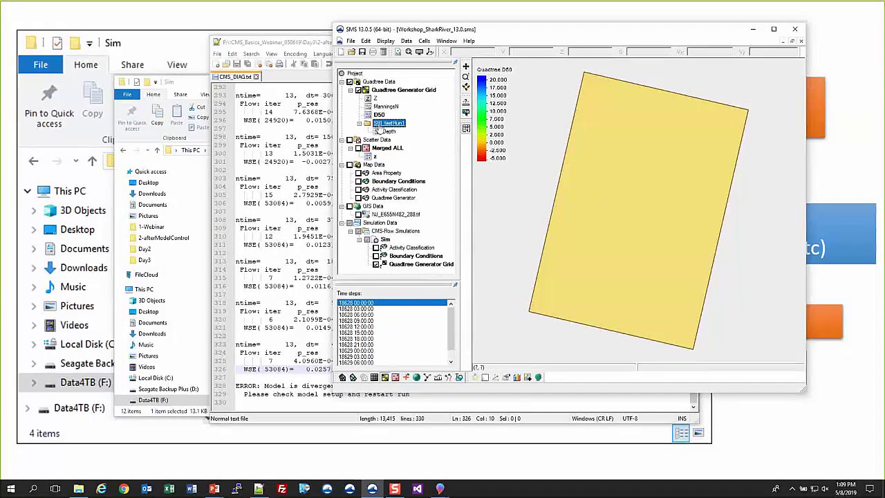
{"action": "left_click", "coordinate": [389, 132]}
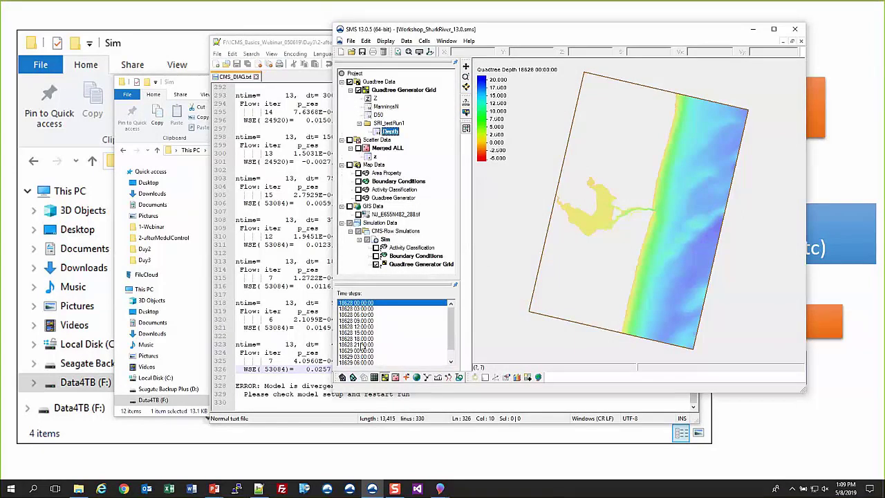
{"action": "scroll", "coordinate": [450, 345], "scroll_direction": "down", "scroll_amount": 1}
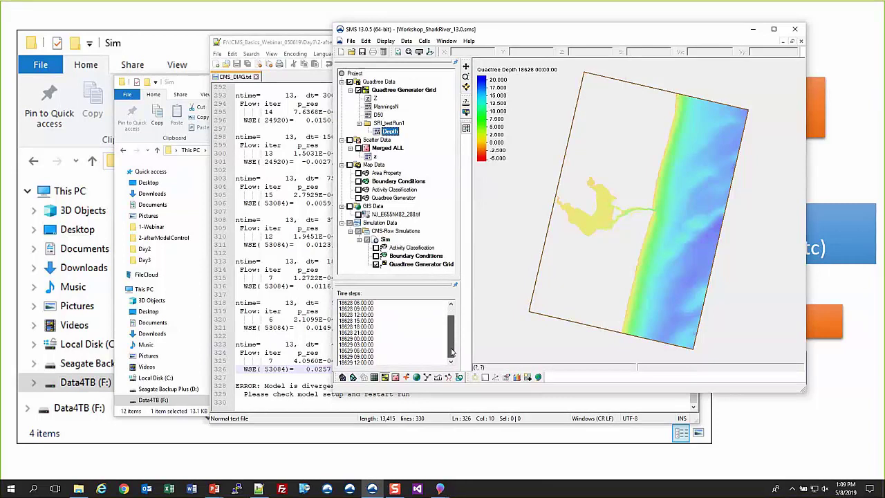
{"action": "scroll", "coordinate": [417, 359], "scroll_direction": "up", "scroll_amount": 1}
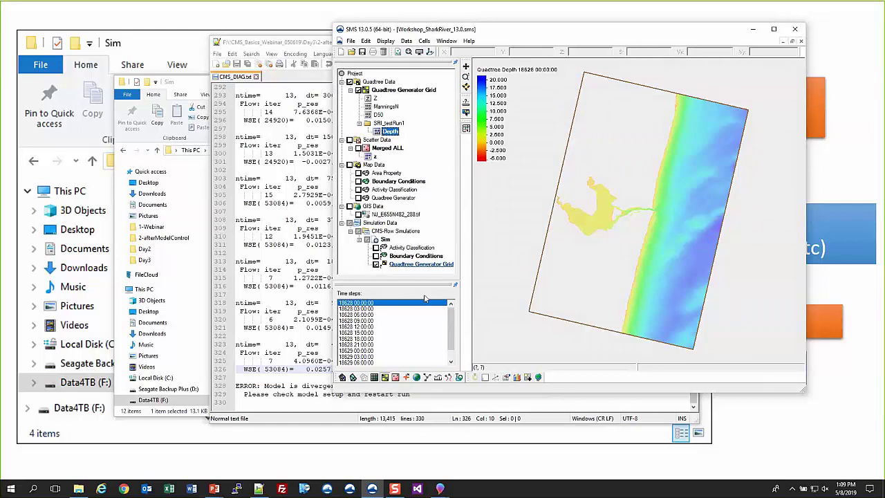
Step: Change the time settings to display time steps as Absolute Date/Time
{"action": "right_click", "coordinate": [424, 295]}
{"action": "left_click", "coordinate": [453, 300]}
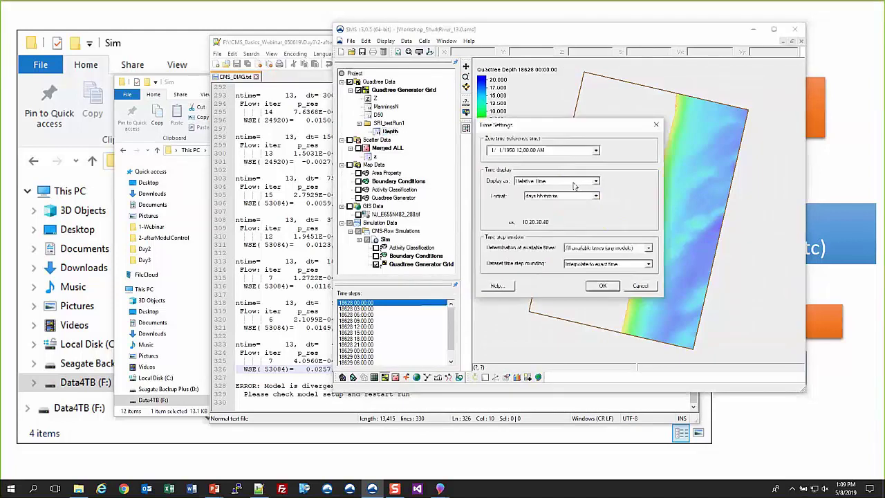
{"action": "left_click", "coordinate": [559, 181]}
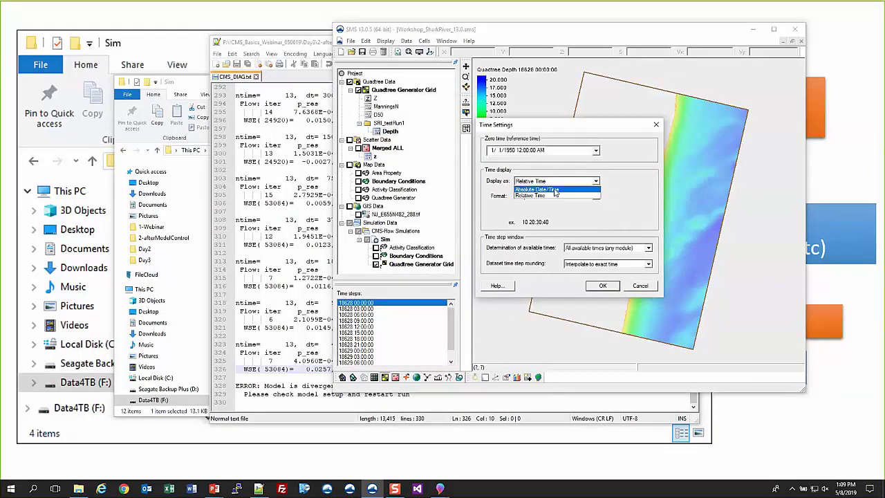
{"action": "left_click", "coordinate": [557, 190]}
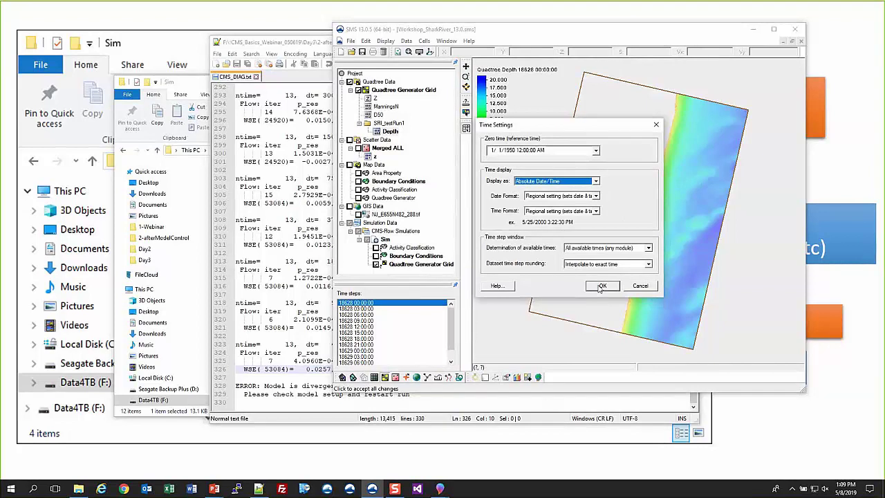
{"action": "left_click", "coordinate": [600, 287]}
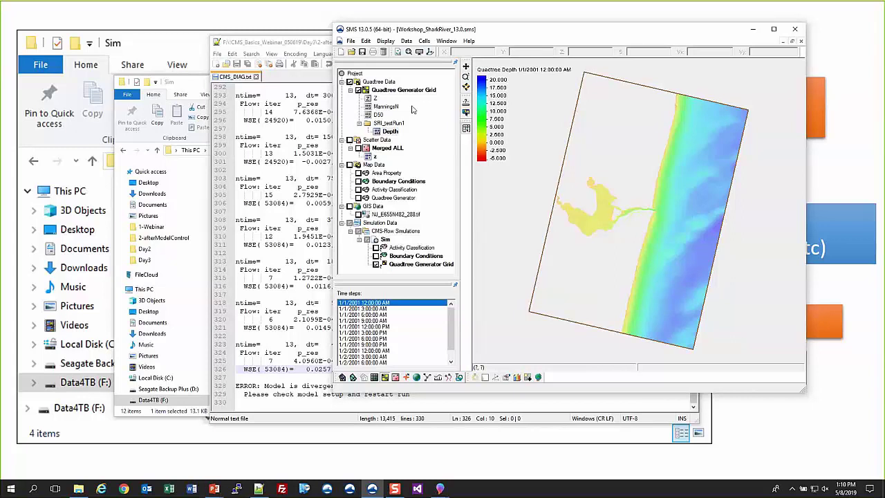
Step: Examine the Depth contours around the inlet mouth at successive time steps from 1/1/2001 12:00 PM to 1/2/2001 12:00 PM
{"action": "left_click", "coordinate": [389, 131]}
{"action": "scroll", "coordinate": [663, 212], "scroll_direction": "up", "scroll_amount": 2}
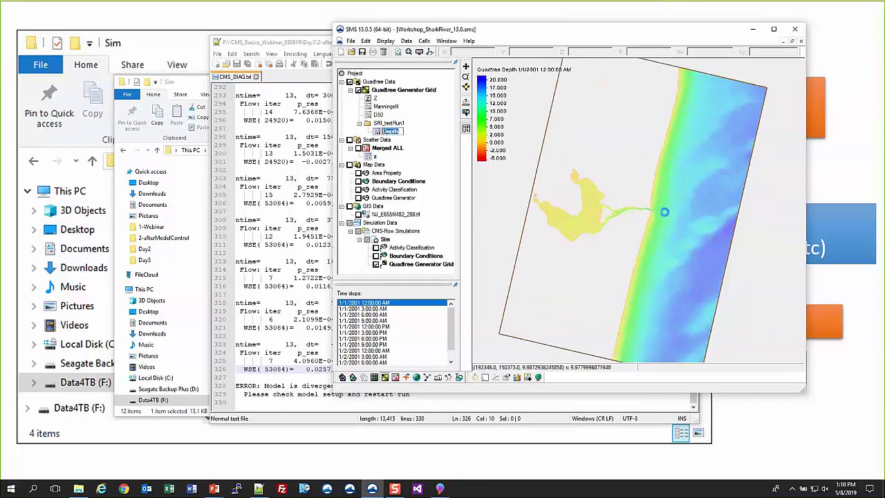
{"action": "scroll", "coordinate": [663, 213], "scroll_direction": "up", "scroll_amount": 3}
{"action": "scroll", "coordinate": [644, 227], "scroll_direction": "up", "scroll_amount": 2}
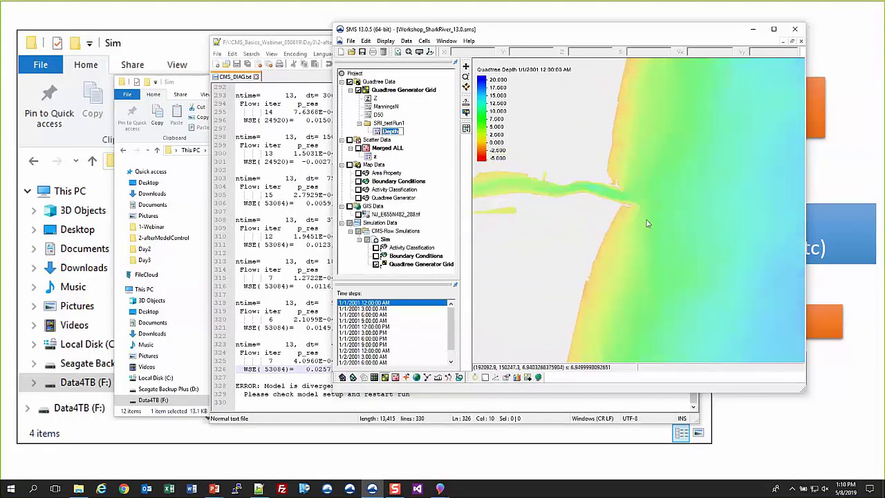
{"action": "left_click", "coordinate": [368, 327]}
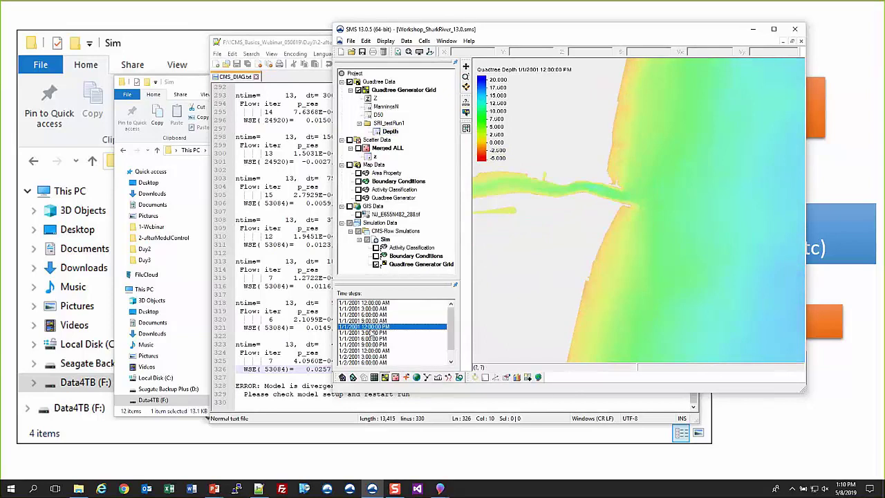
{"action": "key", "text": "Down"}
{"action": "key", "text": "Down"}
{"action": "key", "text": "Down"}
{"action": "key", "text": "Down"}
{"action": "key", "text": "Down"}
{"action": "key", "text": "Down"}
{"action": "key", "text": "Down"}
{"action": "key", "text": "Down"}
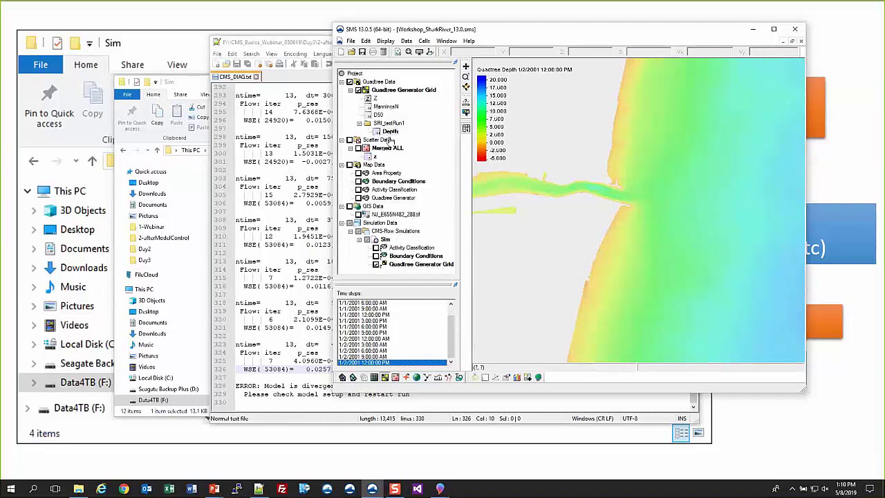
Step: Start a Data Calculator expression in the Dataset Toolbox with all time steps of the Depth dataset
{"action": "left_click", "coordinate": [391, 133]}
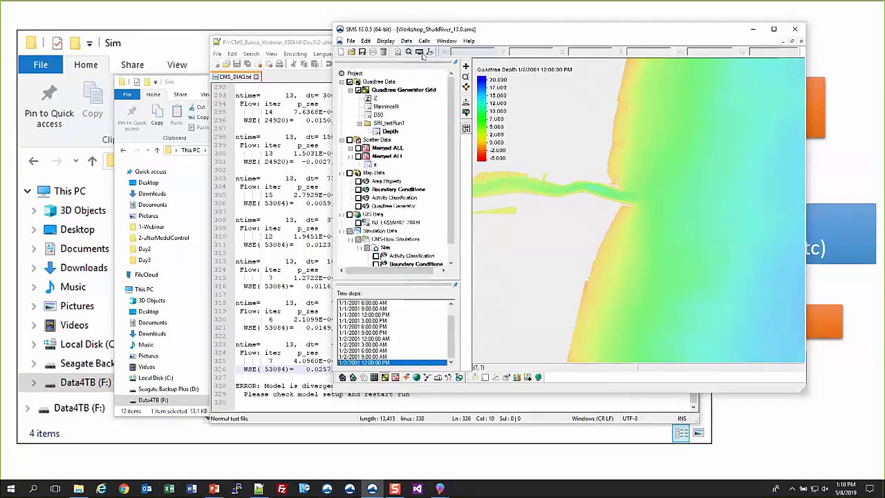
{"action": "left_click", "coordinate": [423, 54]}
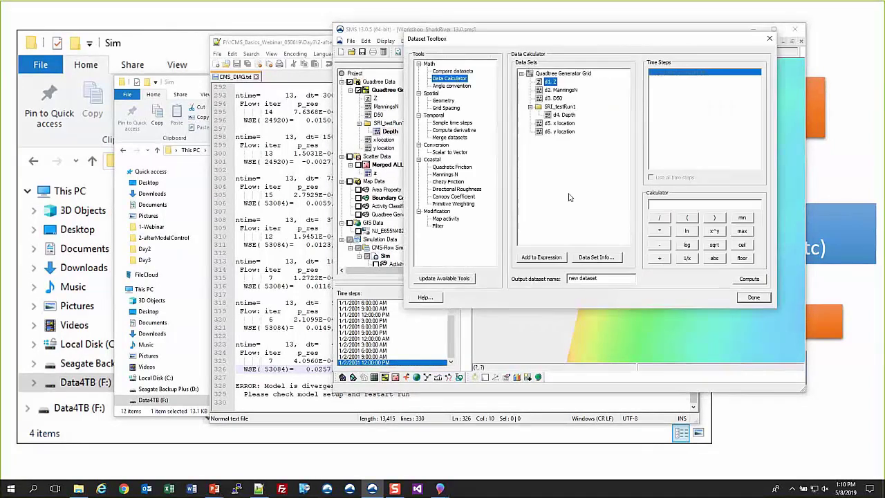
{"action": "left_click", "coordinate": [568, 116]}
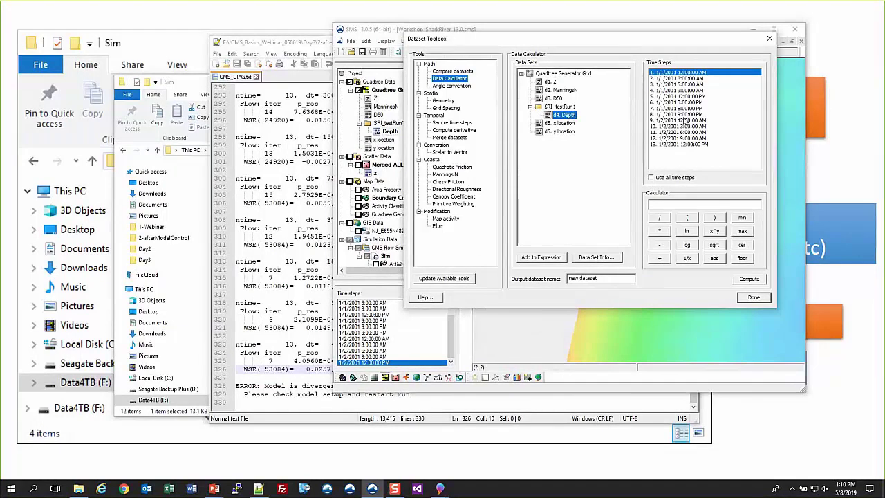
{"action": "left_click", "coordinate": [674, 179]}
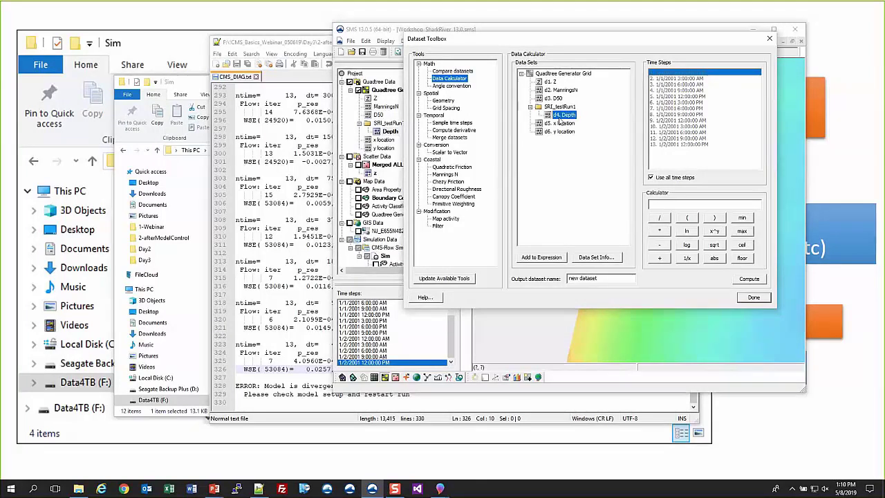
{"action": "double_click", "coordinate": [558, 118]}
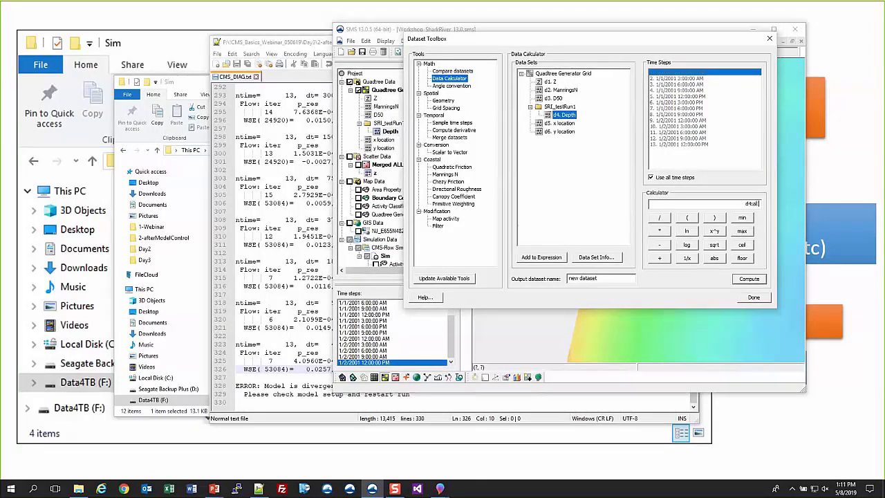
Step: Complete the expression by subtracting the Depth dataset's first time step, 1/1/2001 12:00 AM, from all of its time steps (d4:all-d4:1)
{"action": "left_click", "coordinate": [554, 82]}
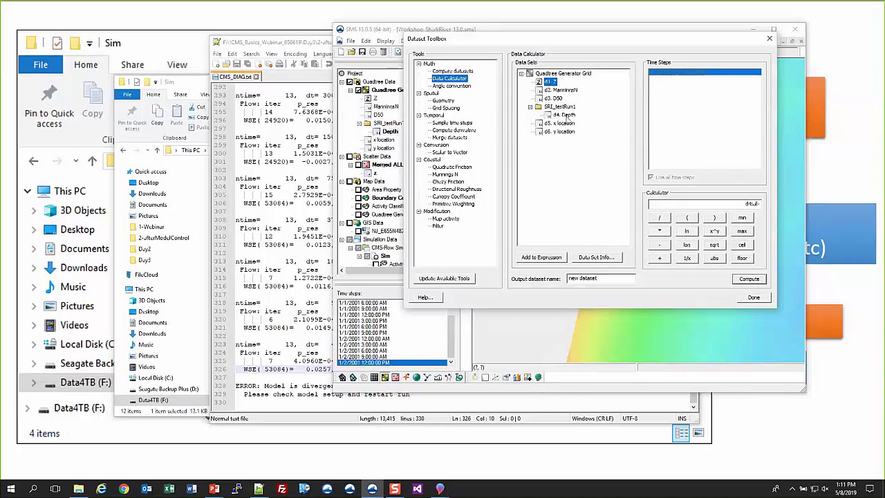
{"action": "left_click", "coordinate": [566, 115]}
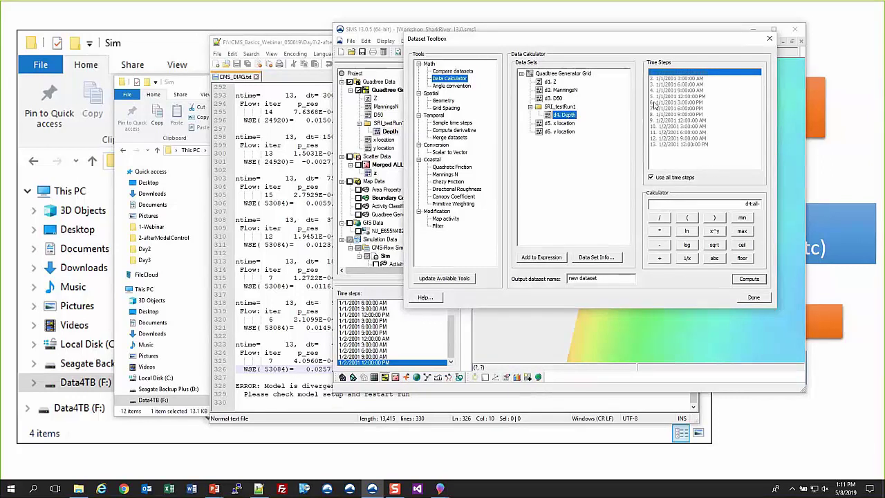
{"action": "left_click", "coordinate": [683, 179]}
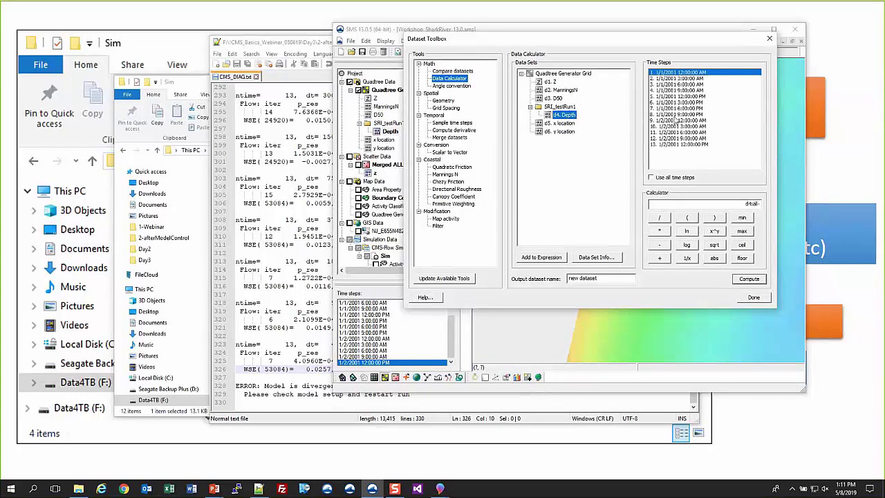
{"action": "left_click", "coordinate": [666, 73]}
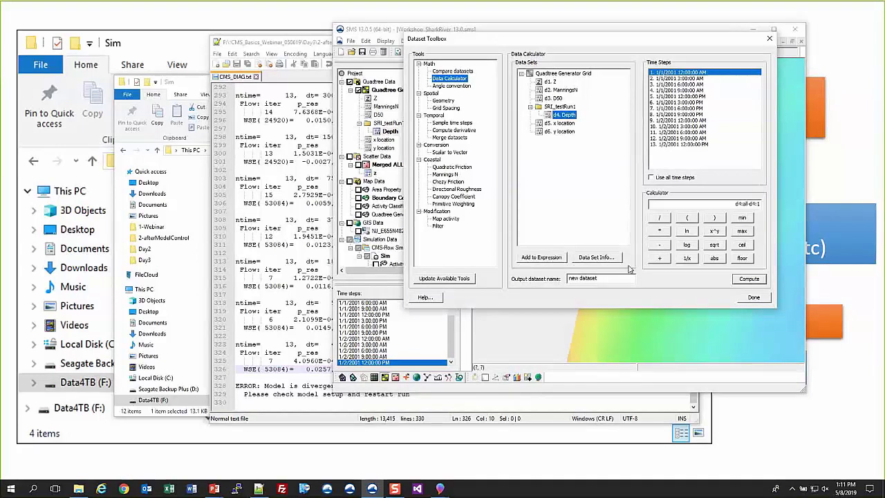
Step: Name the output dataset "mag diff", compute the expression, and close the Dataset Toolbox
{"action": "left_click_drag", "start_coordinate": [609, 278], "coordinate": [566, 278]}
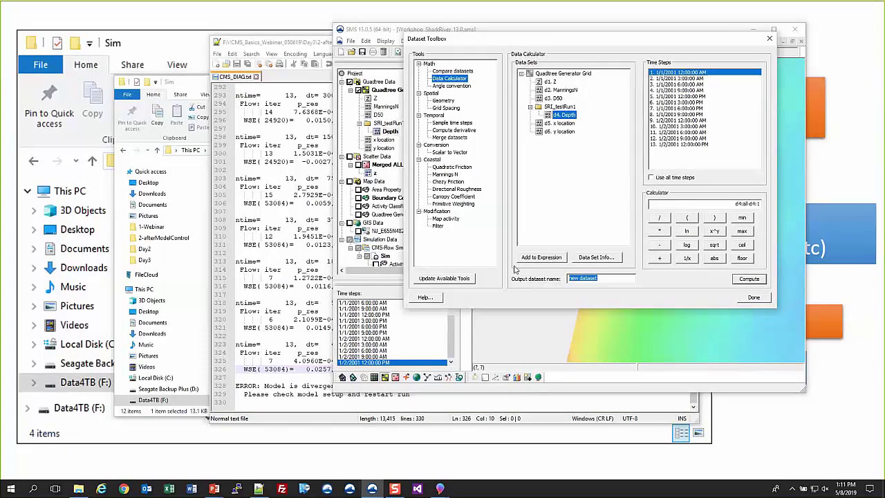
{"action": "type", "text": "mag"}
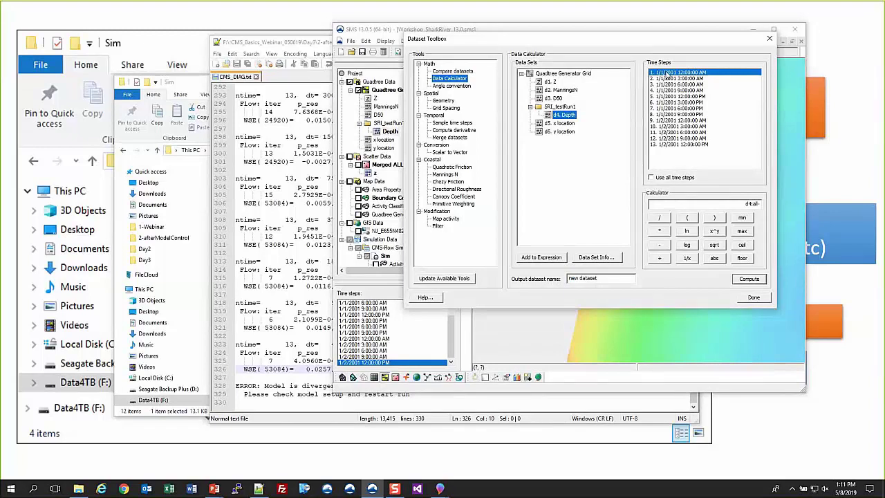
{"action": "type", "text": " diff"}
{"action": "left_click", "coordinate": [749, 279]}
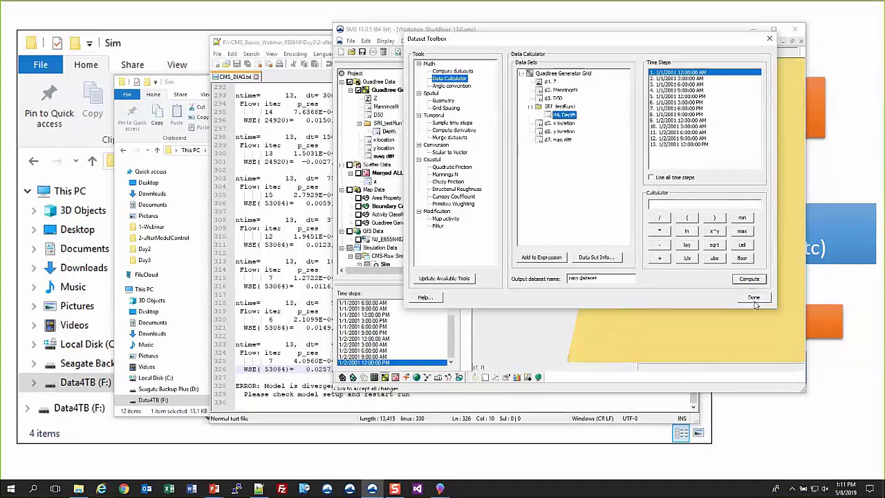
{"action": "left_click", "coordinate": [753, 296]}
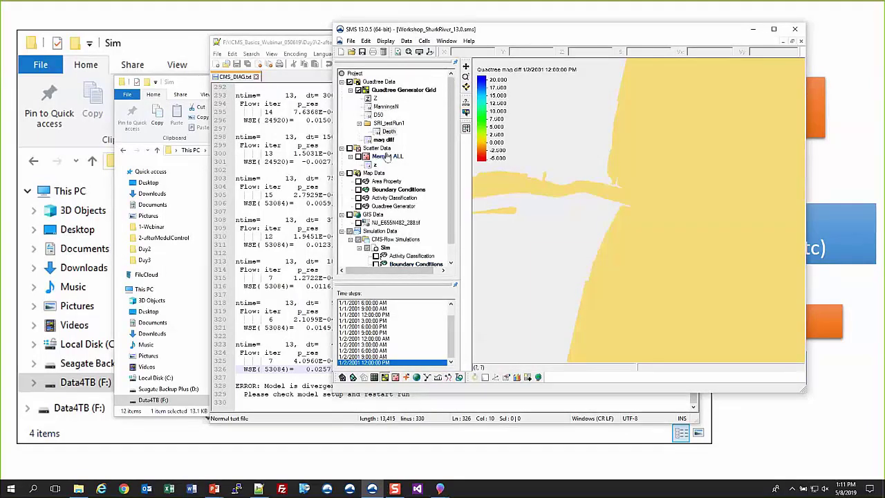
Step: Check the dataset information of mag diff, including its minimum, maximum and range, and close it
{"action": "right_click", "coordinate": [384, 140]}
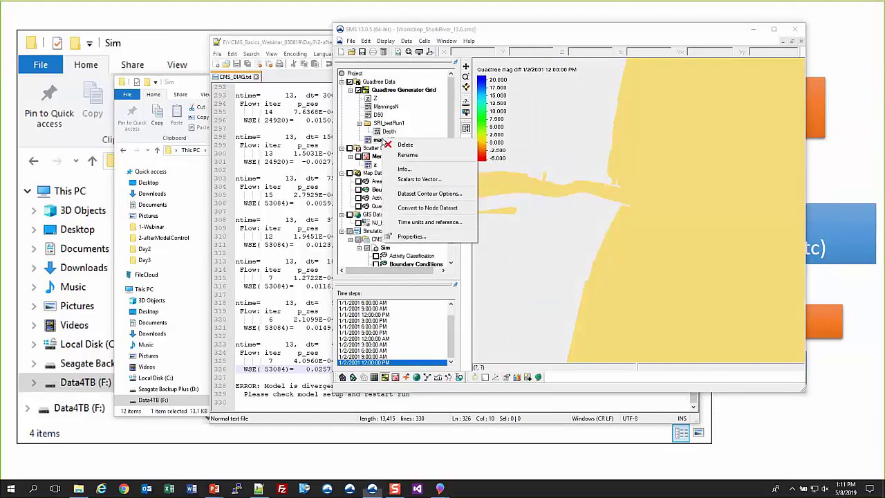
{"action": "left_click", "coordinate": [403, 169]}
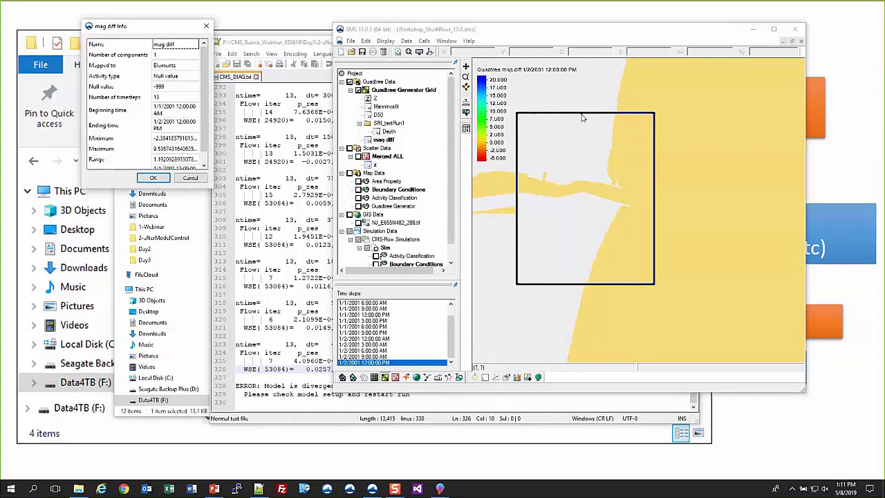
{"action": "left_click_drag", "start_coordinate": [582, 118], "coordinate": [582, 118]}
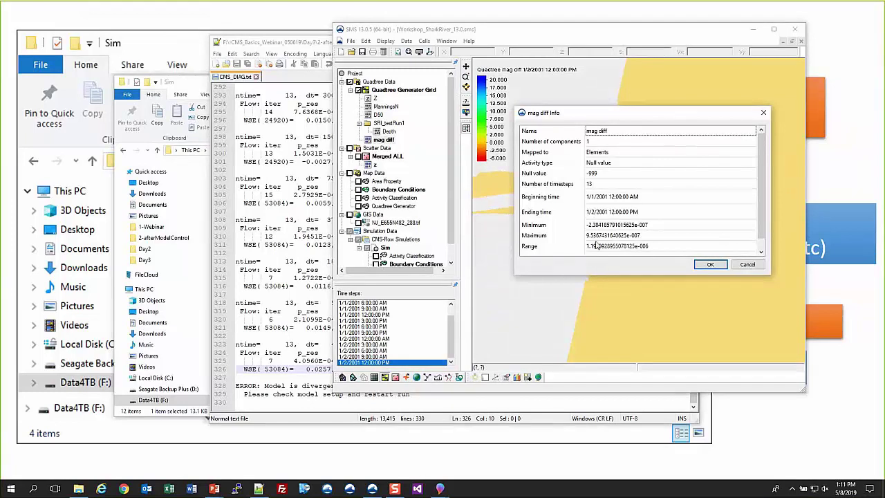
{"action": "left_click", "coordinate": [711, 264]}
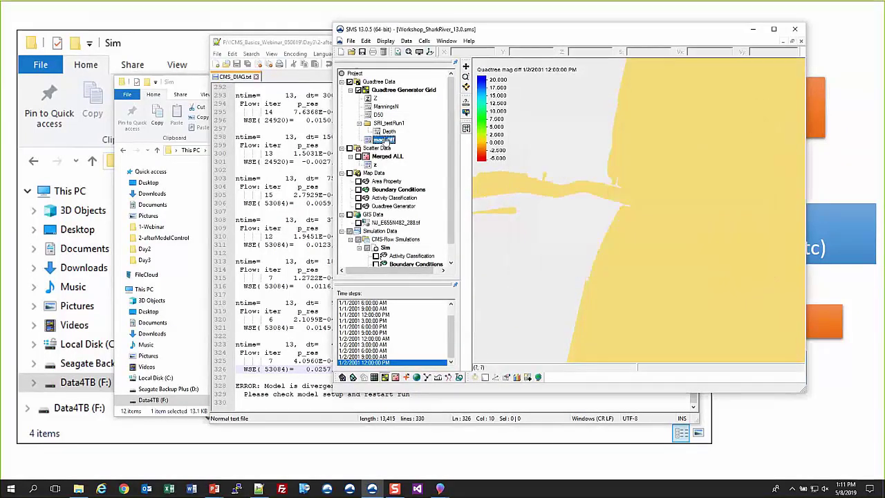
Step: Set the quadtree contours of mag diff to a specified range of -0.05 to 0.05 with a precision of 5
{"action": "key", "text": "ctrl+d"}
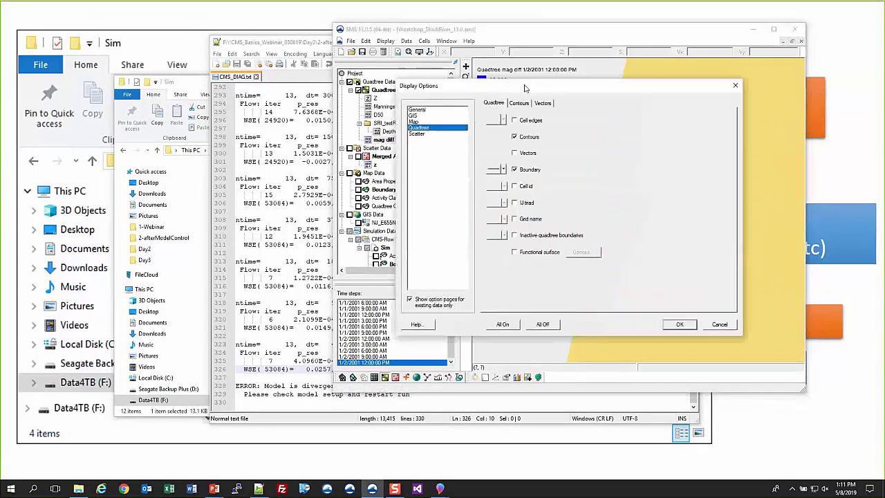
{"action": "left_click", "coordinate": [518, 102]}
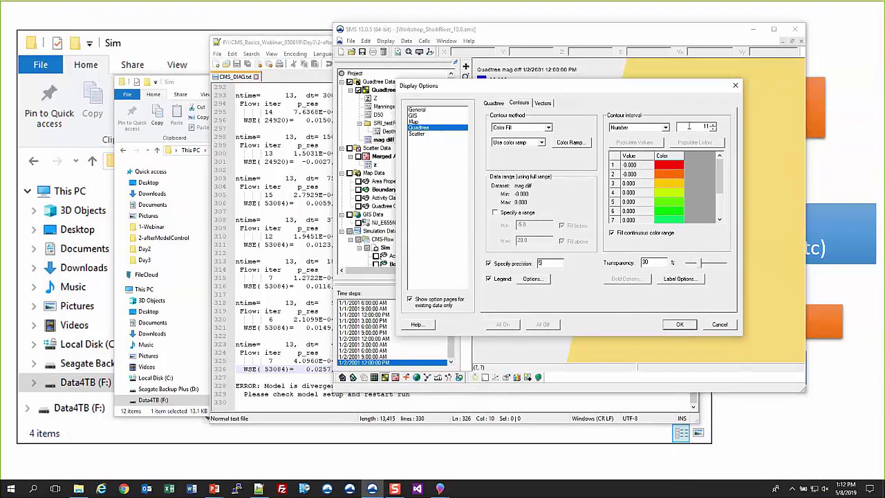
{"action": "left_click", "coordinate": [495, 212]}
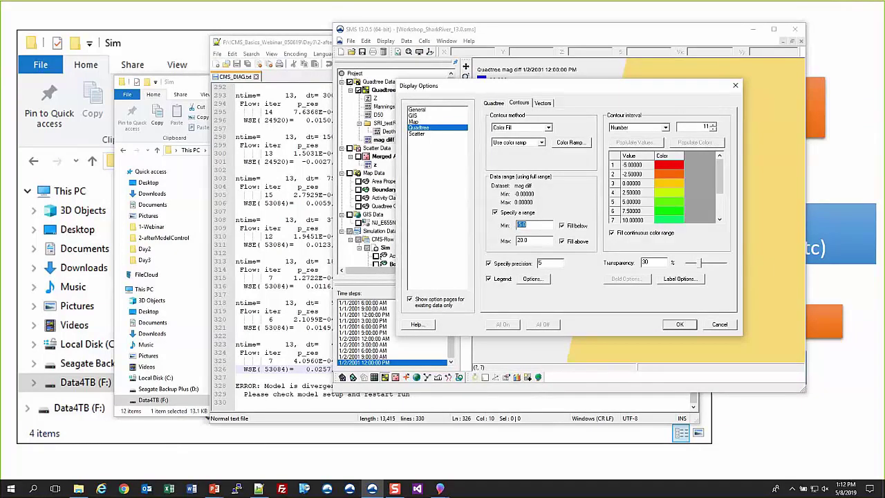
{"action": "key", "text": "BackSpace"}
{"action": "type", "text": "0.05"}
{"action": "key", "text": "Tab"}
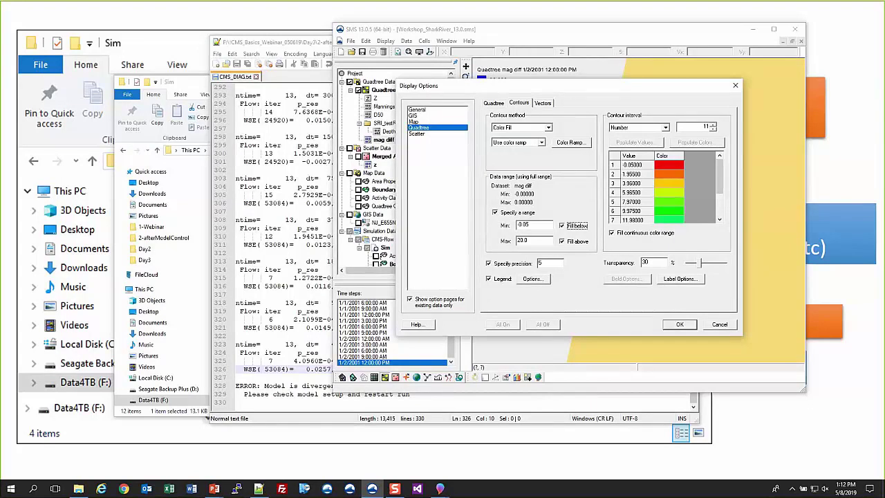
{"action": "key", "text": "Tab"}
{"action": "type", "text": "0.05"}
{"action": "left_click", "coordinate": [680, 324]}
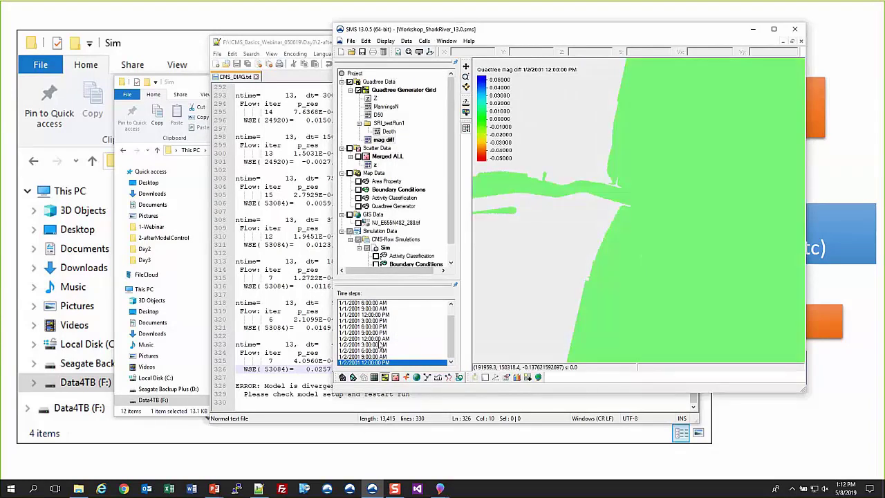
Step: Examine the mag diff contours at 1/2/2001 12:00 AM and the first time step, across the inlet, bay and ocean areas
{"action": "left_click", "coordinate": [380, 340]}
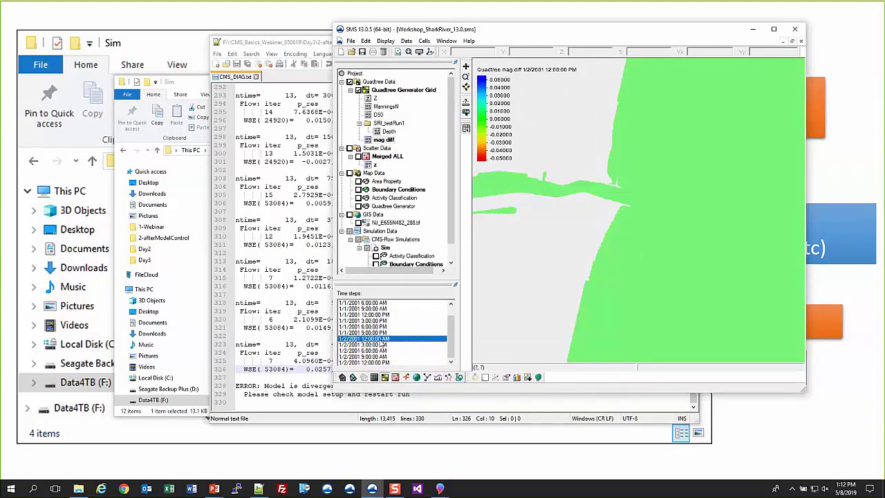
{"action": "key", "text": "Home"}
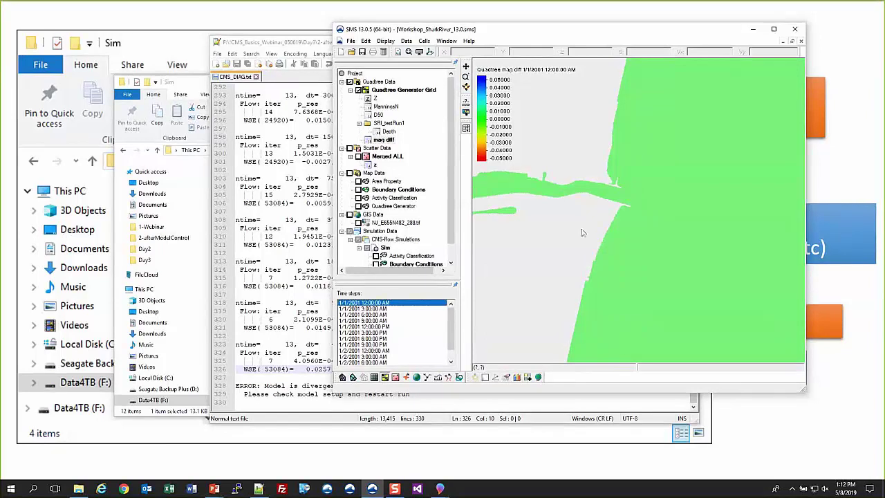
{"action": "scroll", "coordinate": [697, 203], "scroll_direction": "down", "scroll_amount": 1}
{"action": "scroll", "coordinate": [624, 203], "scroll_direction": "down", "scroll_amount": 2}
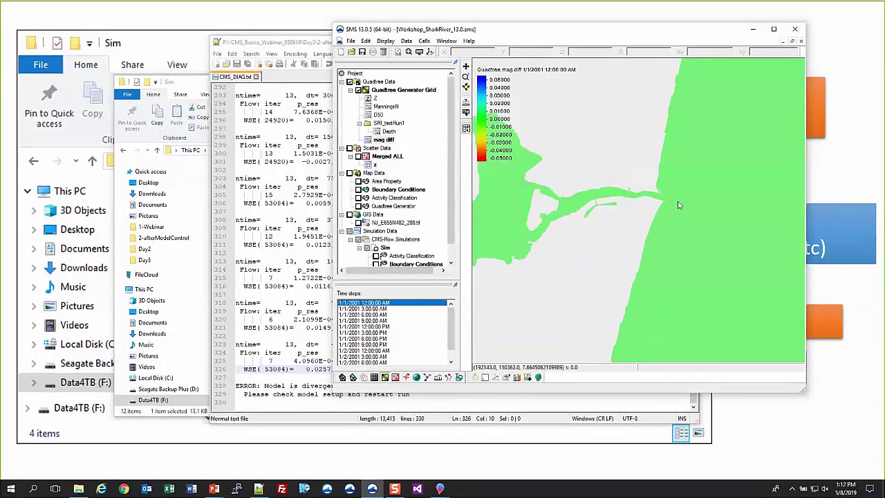
{"action": "scroll", "coordinate": [647, 203], "scroll_direction": "down", "scroll_amount": 1}
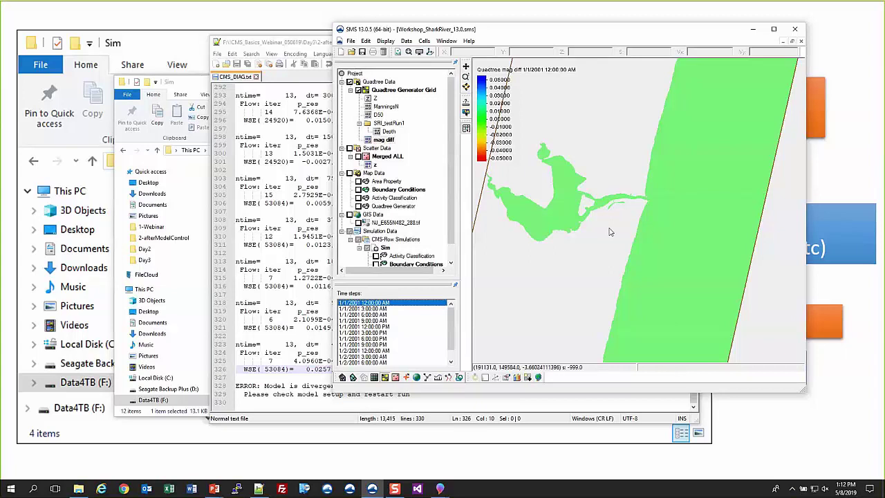
Step: Load Workshop_SharkRiver_13.0_vel.h5 into SMS from the PartialSolutions folder of Sim under 3-afterExport, and minimize the file browser
{"action": "left_click", "coordinate": [78, 489]}
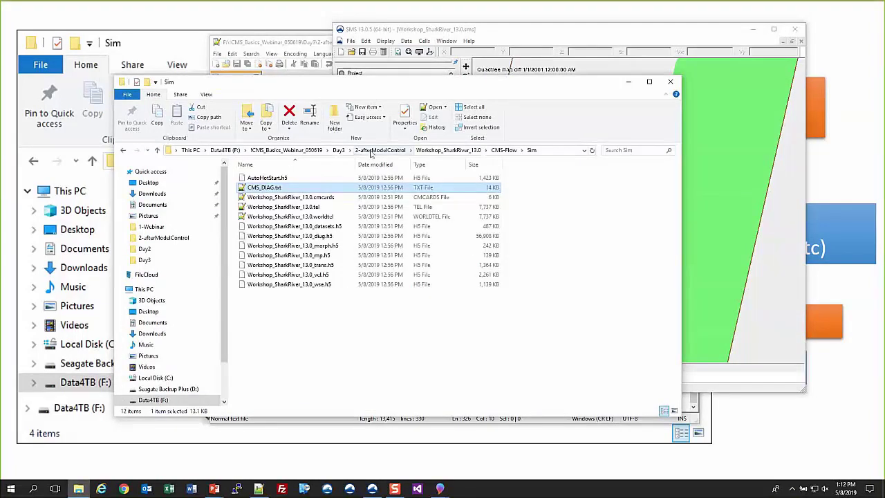
{"action": "left_click", "coordinate": [338, 150]}
{"action": "double_click", "coordinate": [271, 197]}
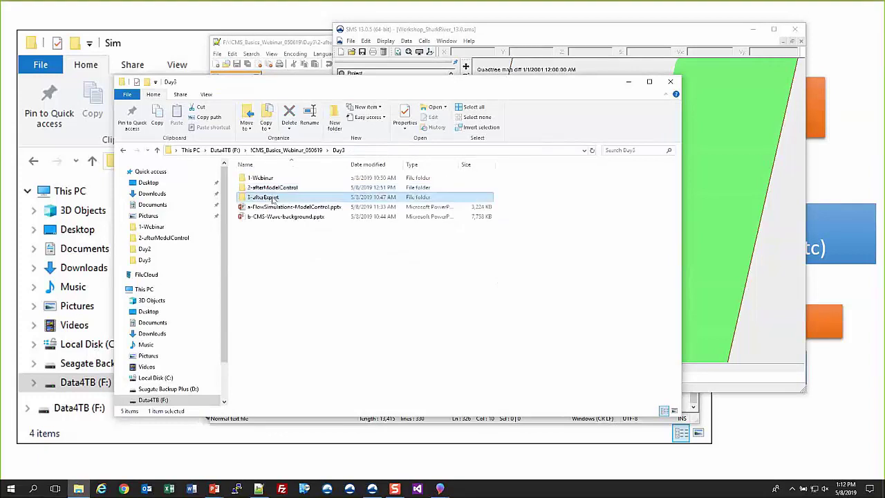
{"action": "double_click", "coordinate": [262, 178]}
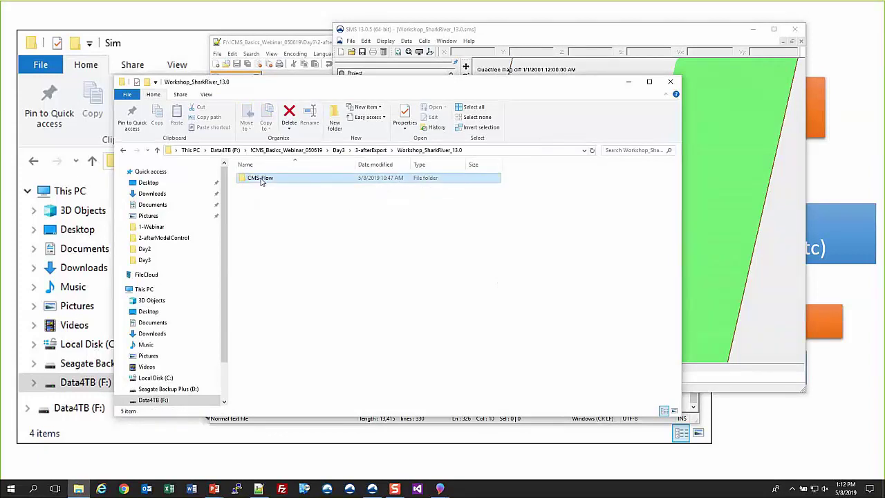
{"action": "double_click", "coordinate": [262, 179]}
{"action": "double_click", "coordinate": [262, 179]}
{"action": "double_click", "coordinate": [263, 178]}
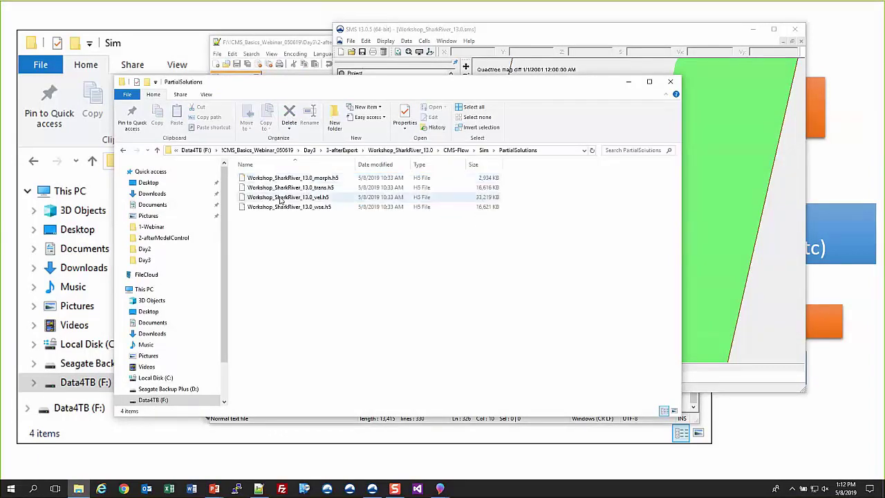
{"action": "left_click", "coordinate": [281, 200]}
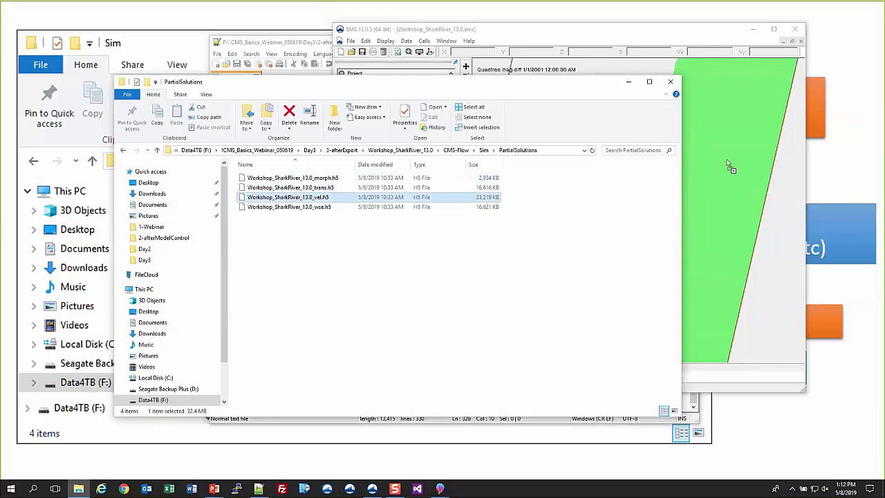
{"action": "left_click", "coordinate": [629, 84]}
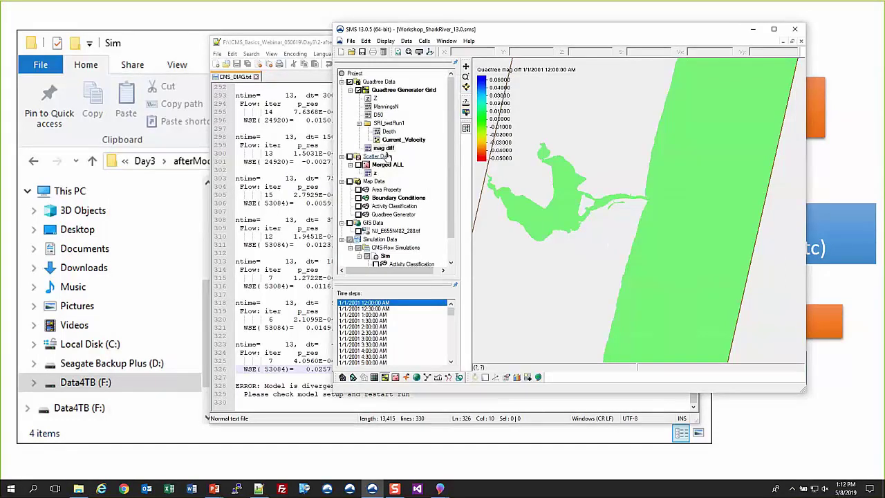
Step: Turn on quadtree vectors for the Current_Velocity dataset and display them on a grid
{"action": "left_click", "coordinate": [382, 141]}
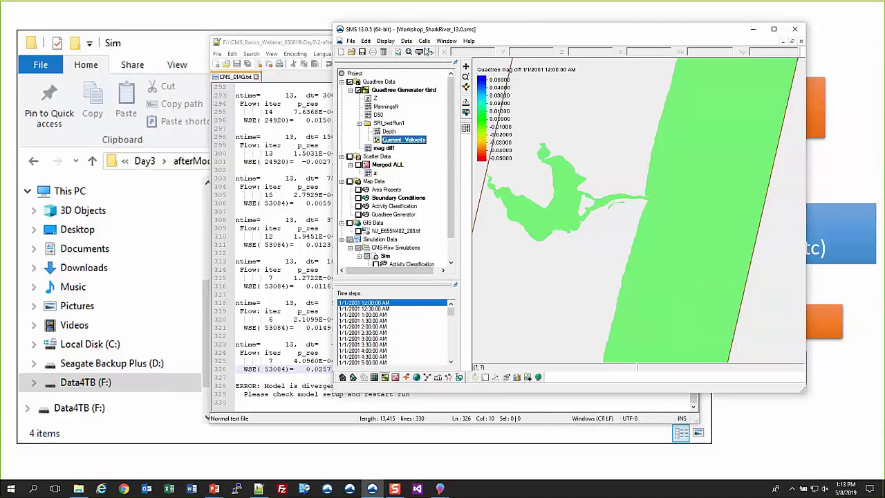
{"action": "left_click", "coordinate": [423, 53]}
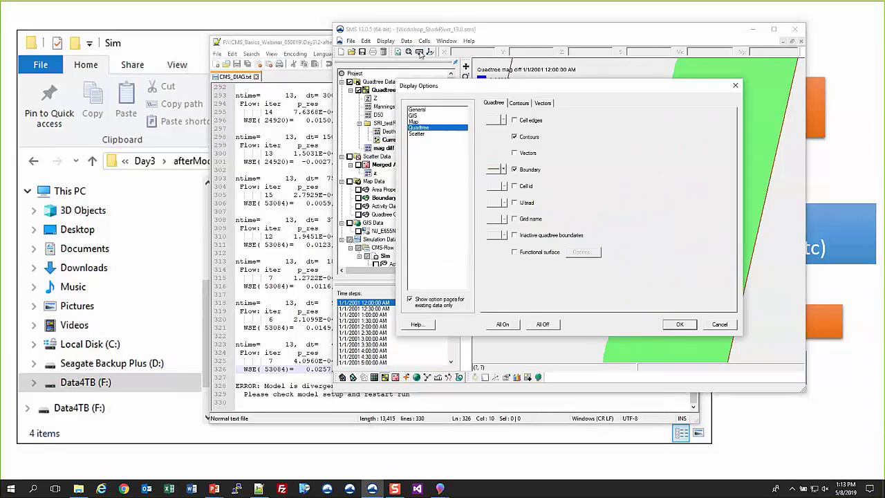
{"action": "left_click", "coordinate": [526, 154]}
{"action": "left_click", "coordinate": [542, 102]}
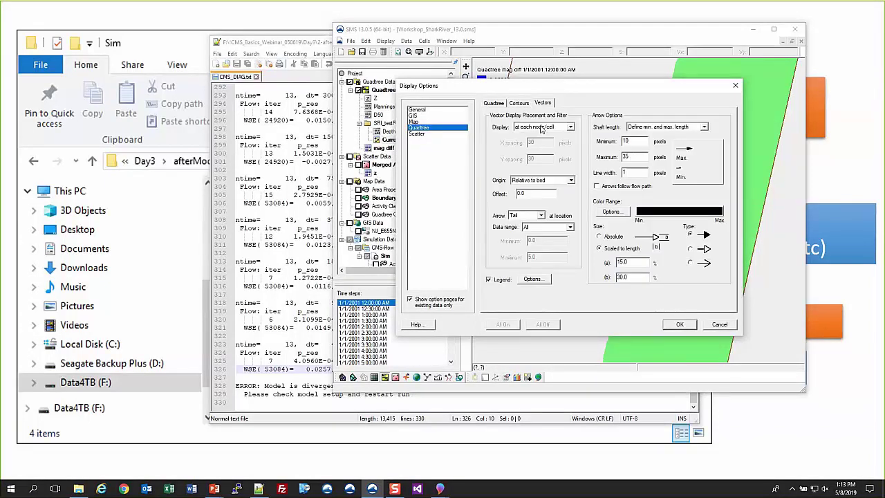
{"action": "scroll", "coordinate": [542, 130], "scroll_direction": "down", "scroll_amount": 1}
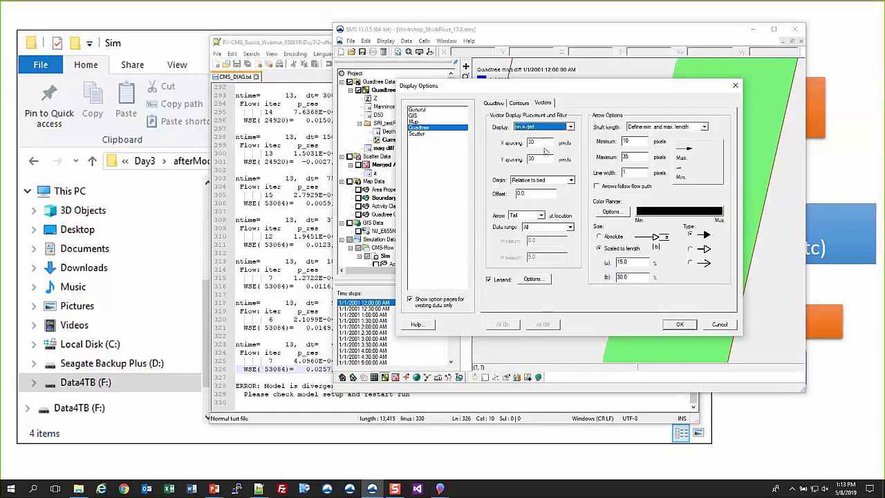
{"action": "left_click", "coordinate": [679, 324]}
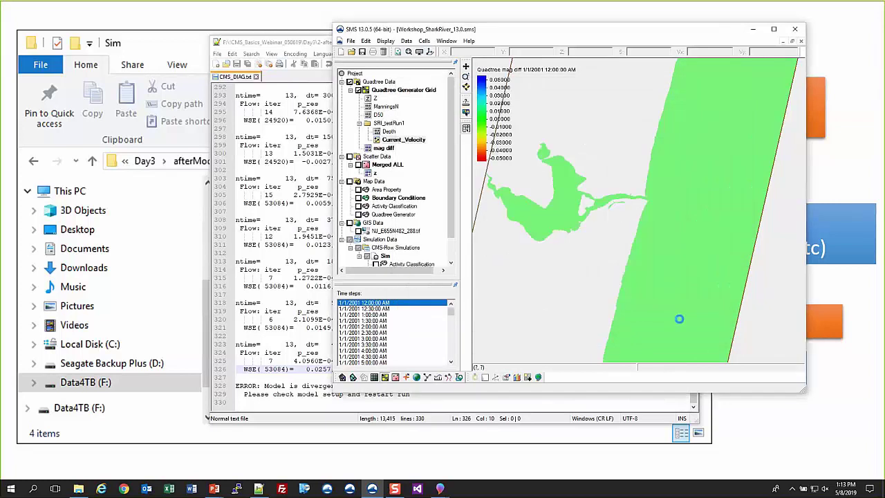
Step: Examine the current velocity vectors at 1/1/2001 2:00:00 AM and the final time step, 1/2/2001 12:30:00 PM, around the inlet
{"action": "left_click", "coordinate": [373, 327]}
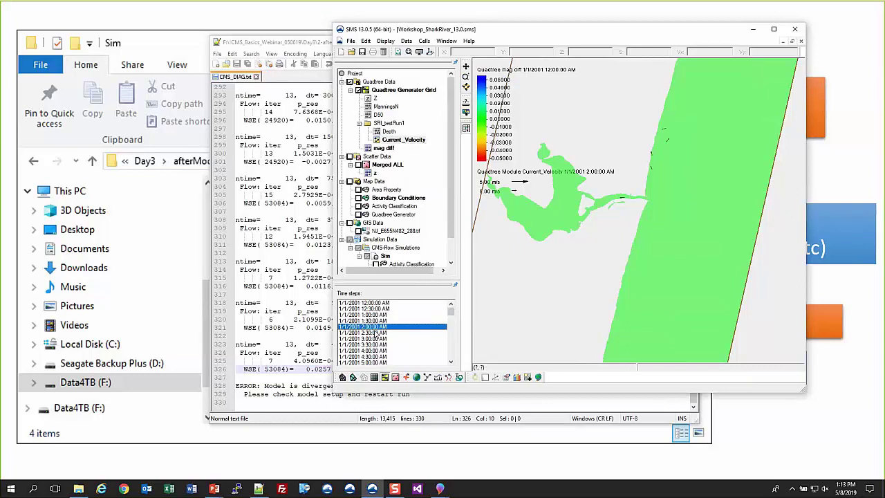
{"action": "key", "text": "End"}
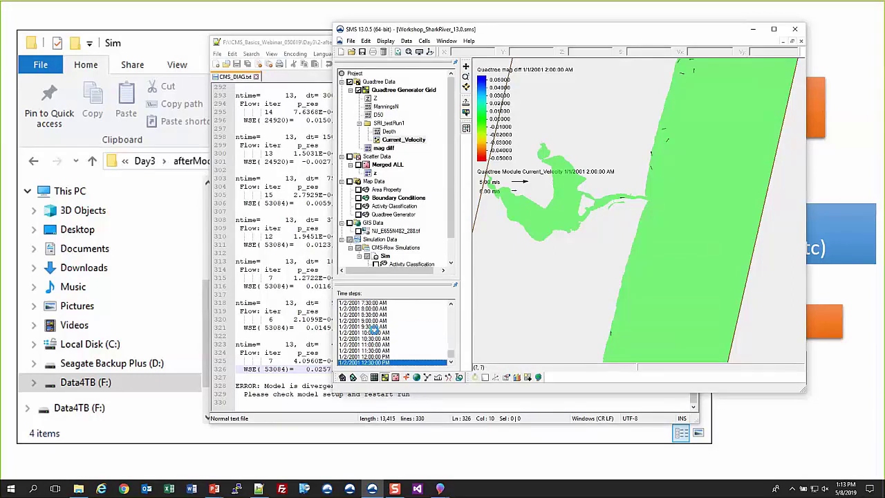
{"action": "key", "text": "ctrl+d"}
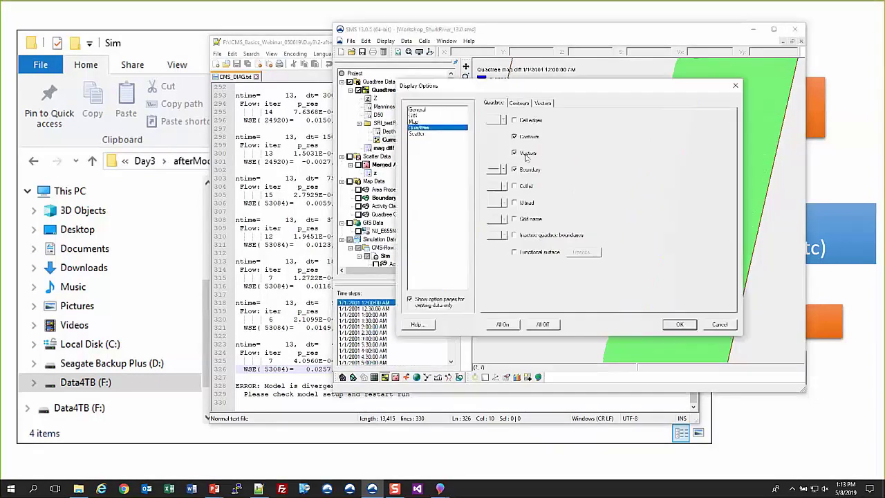
{"action": "key", "text": "Escape"}
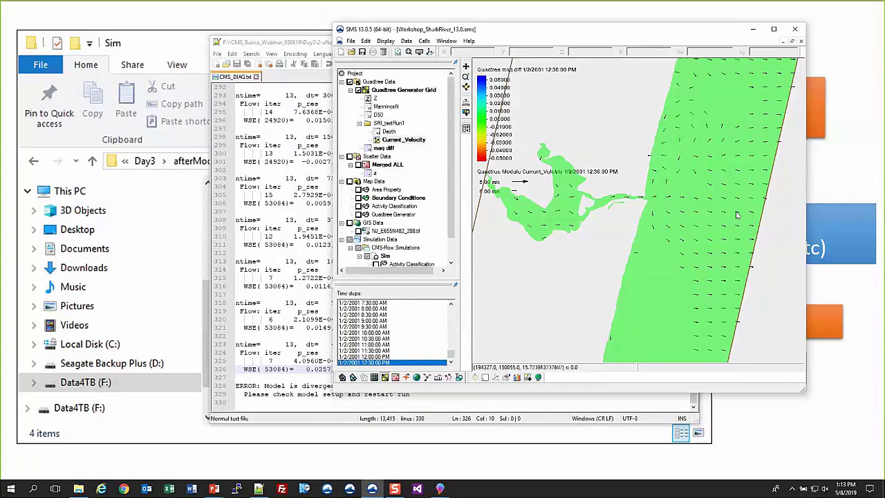
{"action": "scroll", "coordinate": [656, 201], "scroll_direction": "up", "scroll_amount": 3}
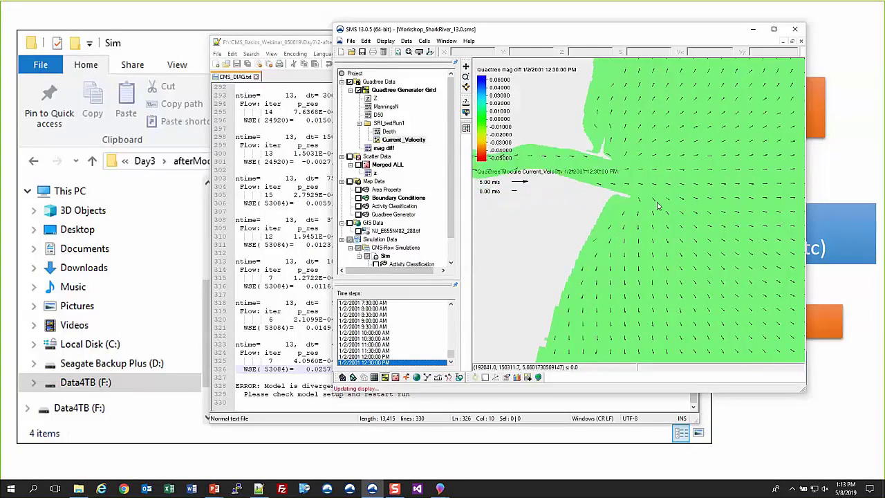
{"action": "scroll", "coordinate": [634, 204], "scroll_direction": "up", "scroll_amount": 1}
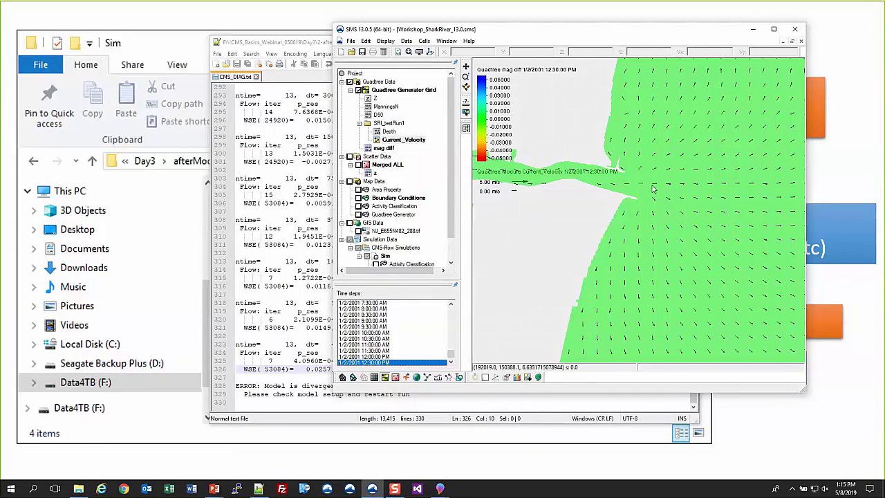
Step: Minimize SMS, close the CMS_DIAG.txt diagnostic file in Notepad++, and end the PowerPoint slide show
{"action": "left_click", "coordinate": [753, 29]}
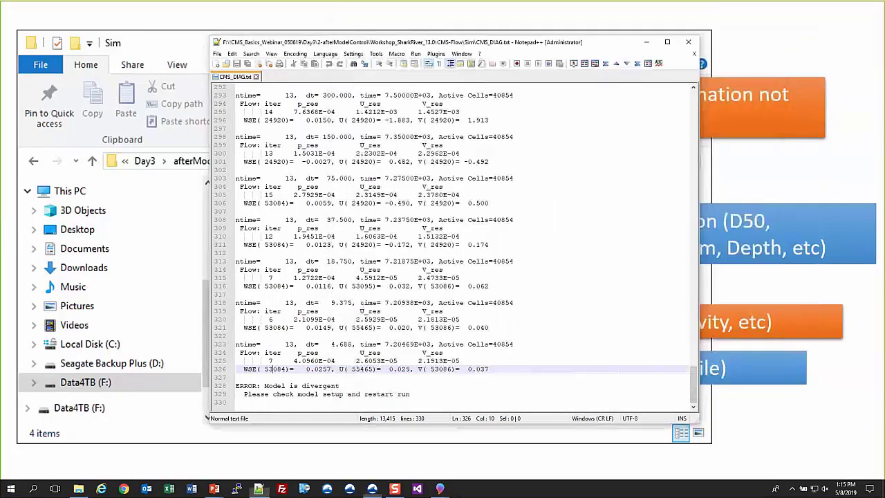
{"action": "left_click", "coordinate": [688, 43]}
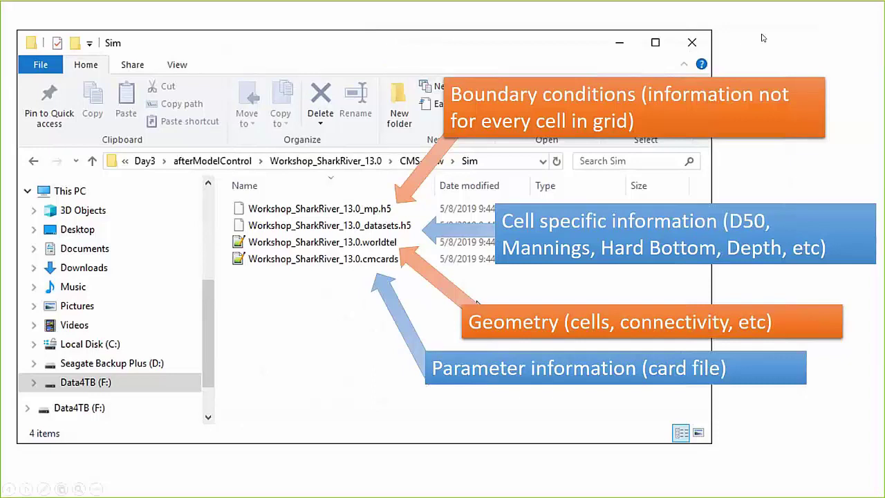
{"action": "key", "text": "Escape"}
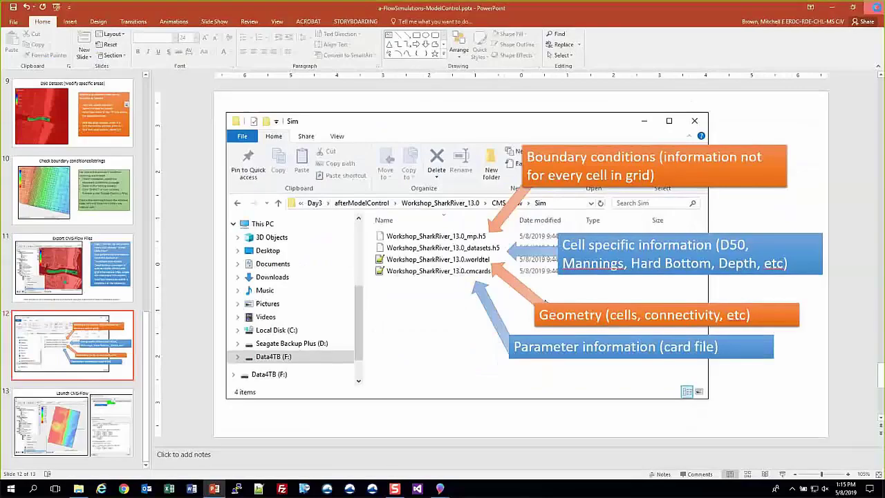